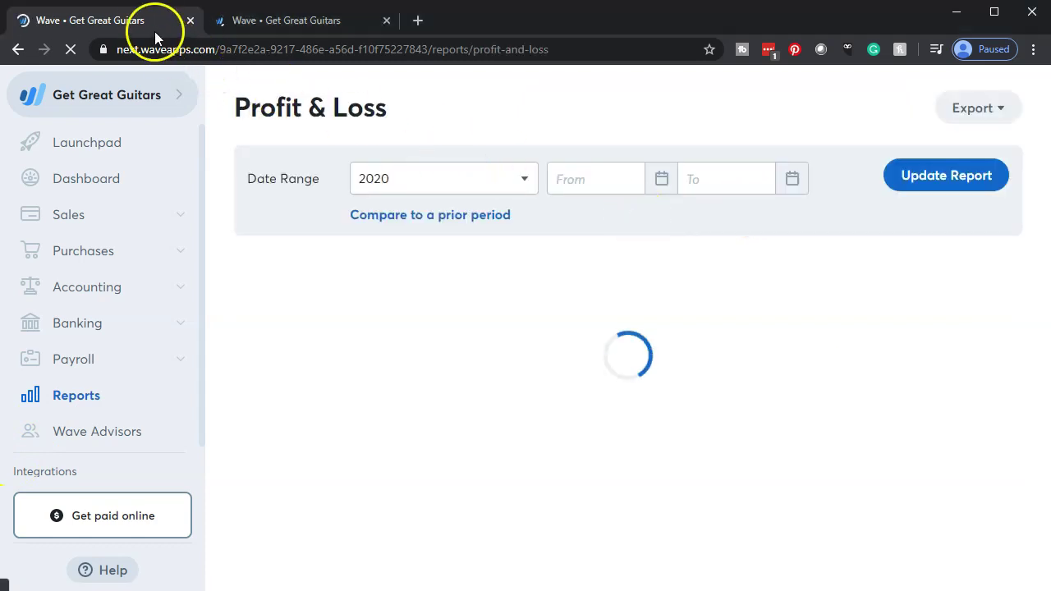
Duplicate the Profit & Loss report's browser tab and update the Balance Sheet to calendar year 2019
right_click(151, 22)
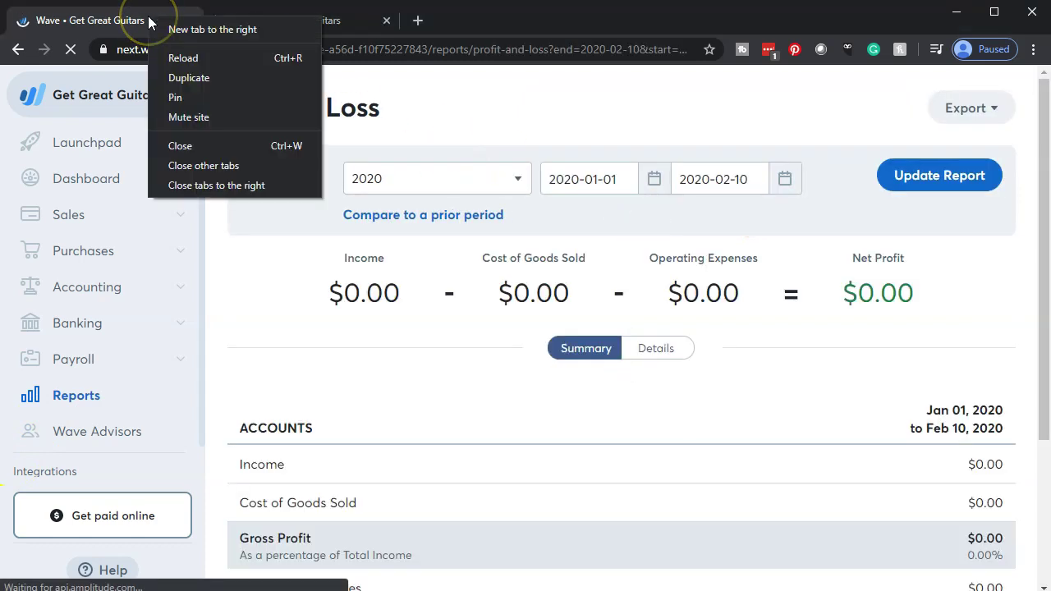
click(188, 77)
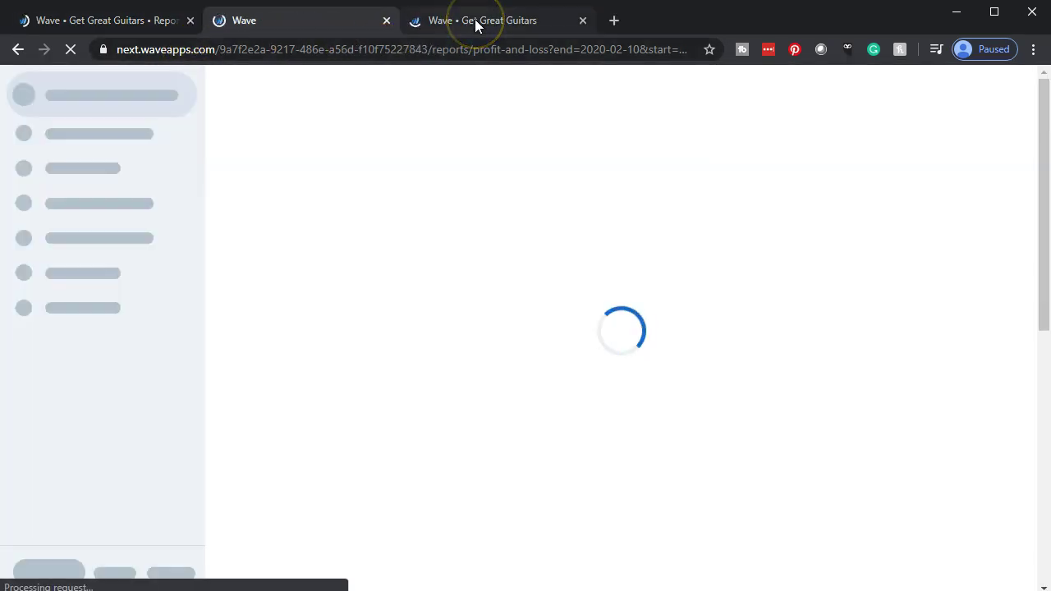
click(476, 22)
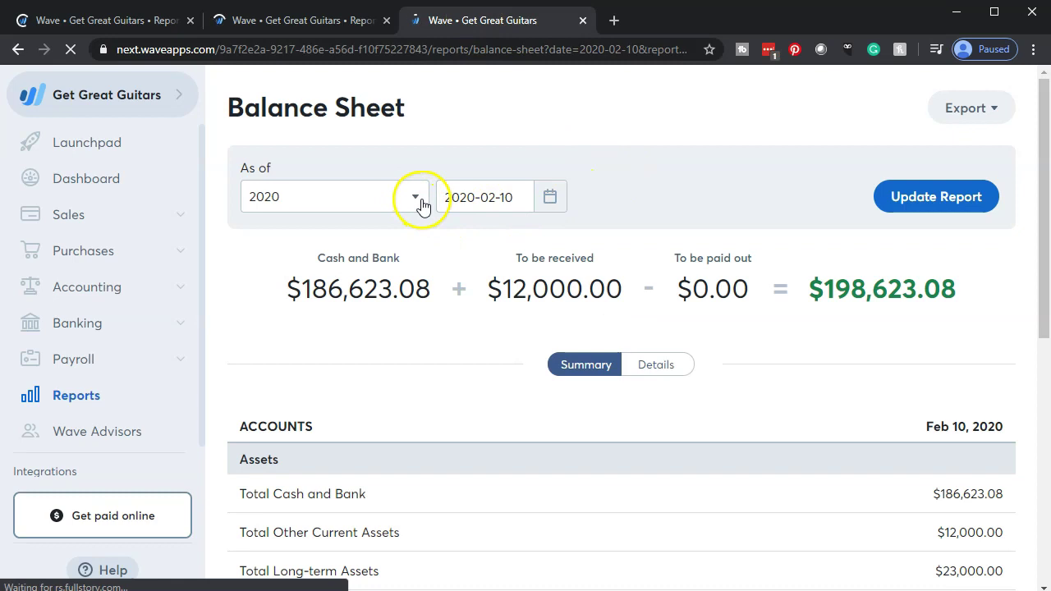
click(421, 204)
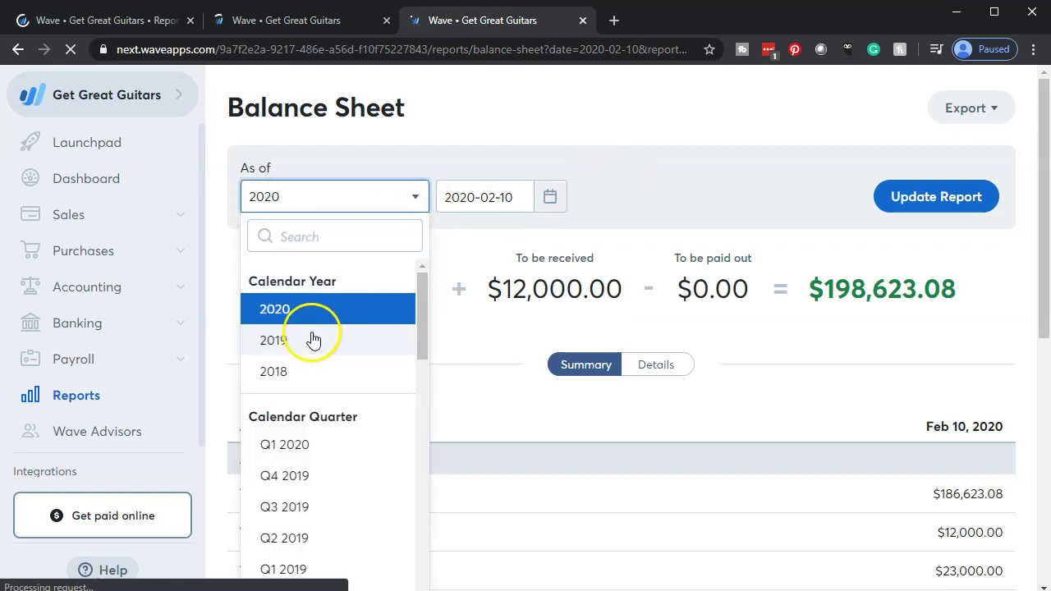
click(314, 340)
click(934, 203)
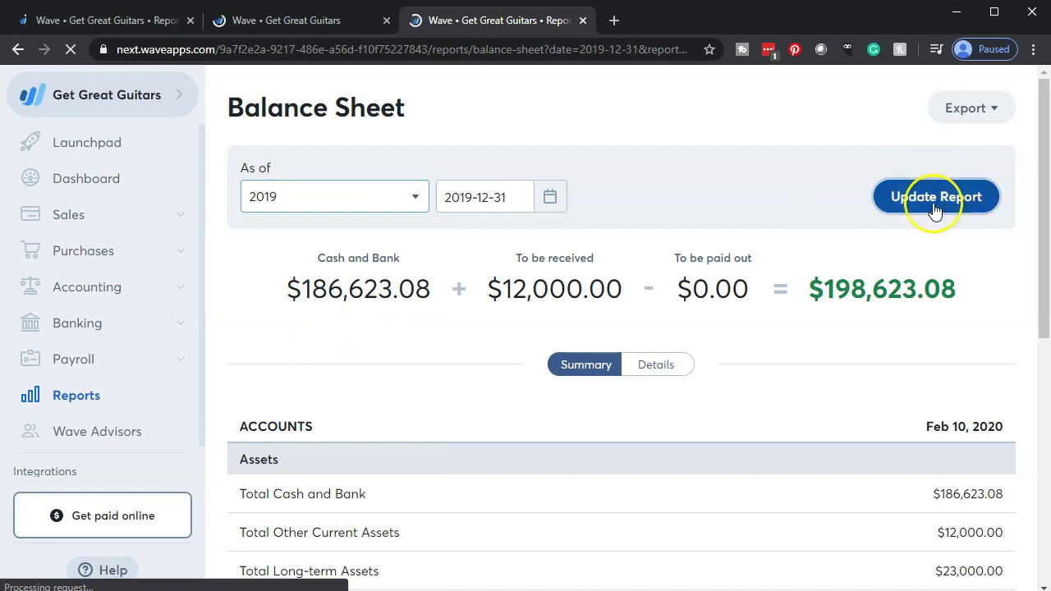
Show the account details of the 2019 Balance Sheet and look over the assets and liabilities
scroll(809, 224, down, 1)
scroll(808, 224, down, 5)
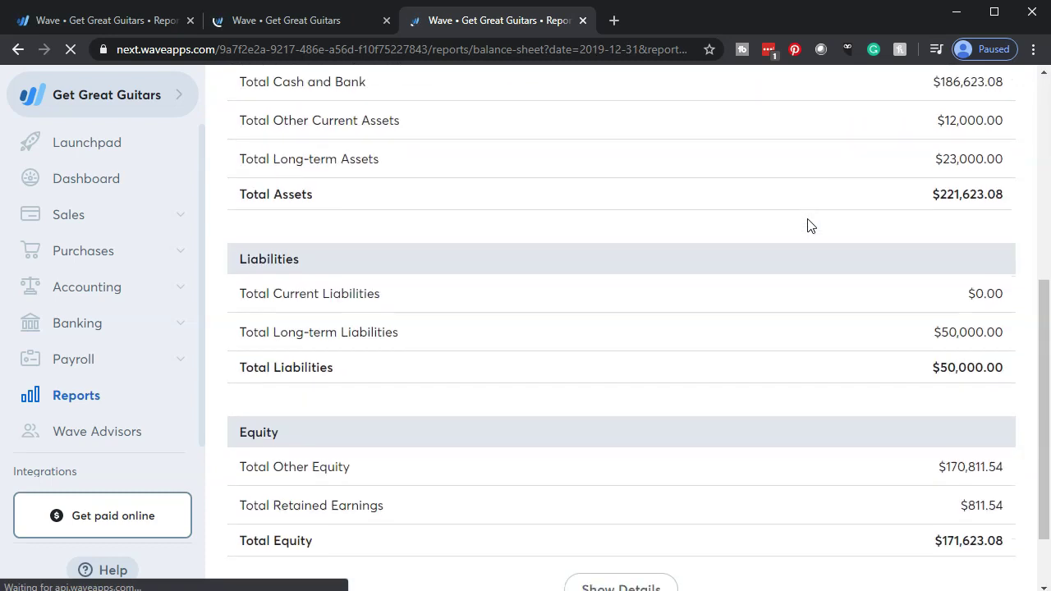
click(622, 503)
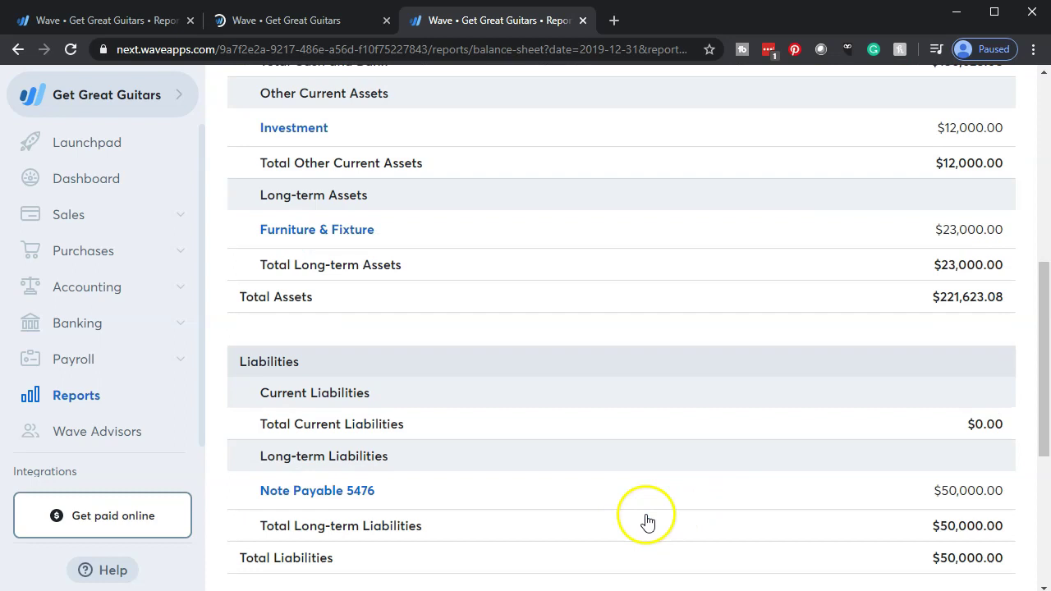
scroll(645, 514, up, 3)
Update the duplicated Profit & Loss report to calendar year 2019 and show its account details
click(311, 20)
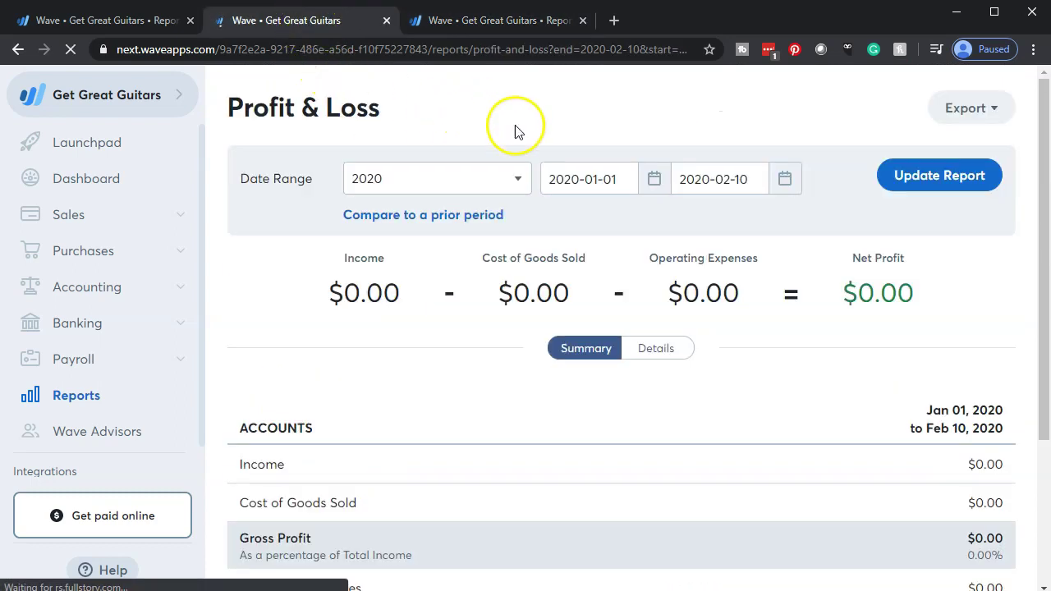
click(520, 187)
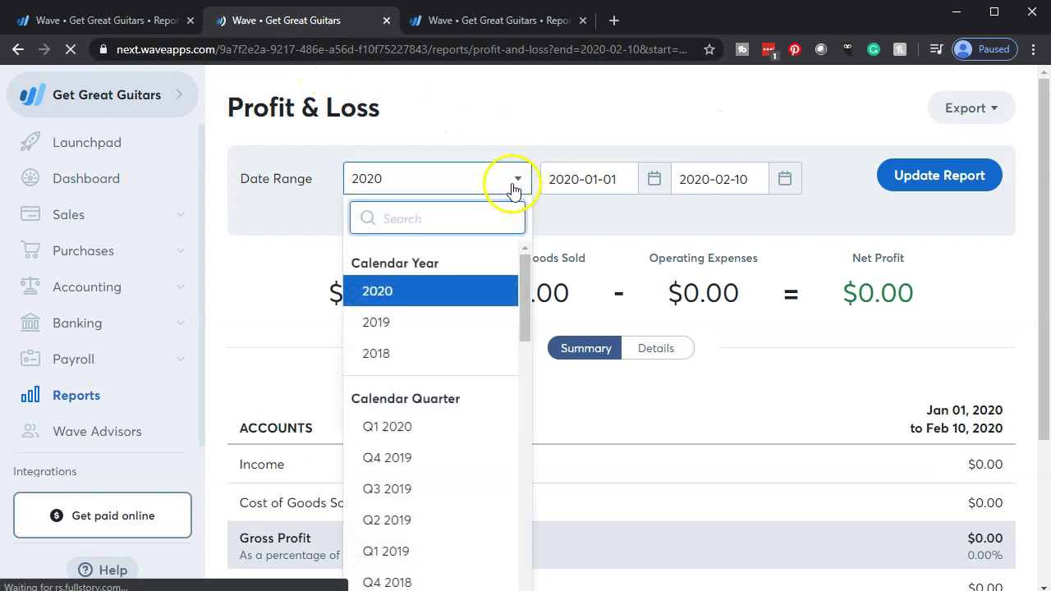
click(417, 329)
click(903, 195)
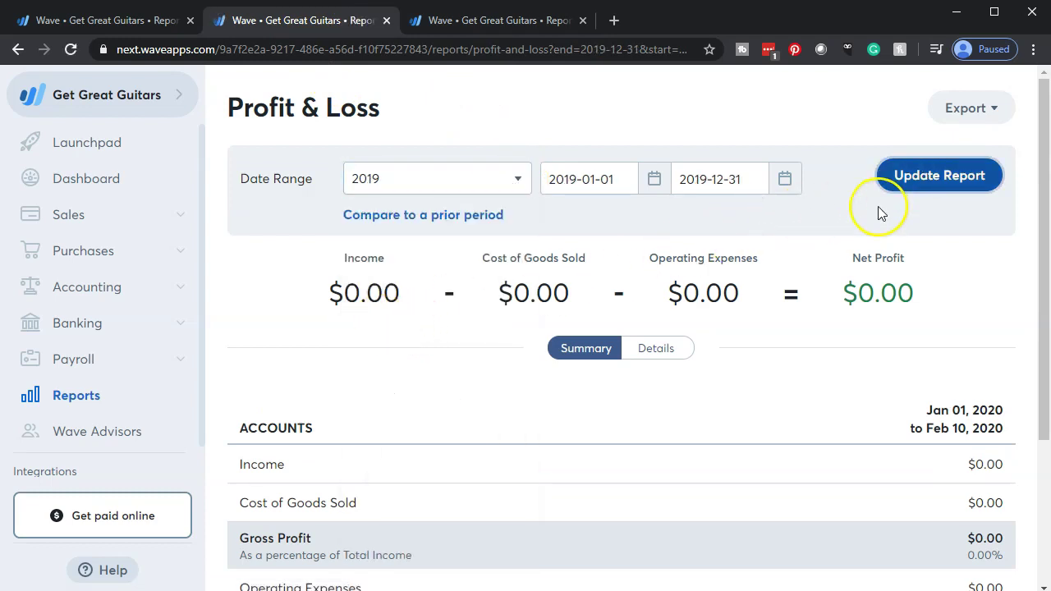
scroll(879, 211, down, 3)
click(640, 476)
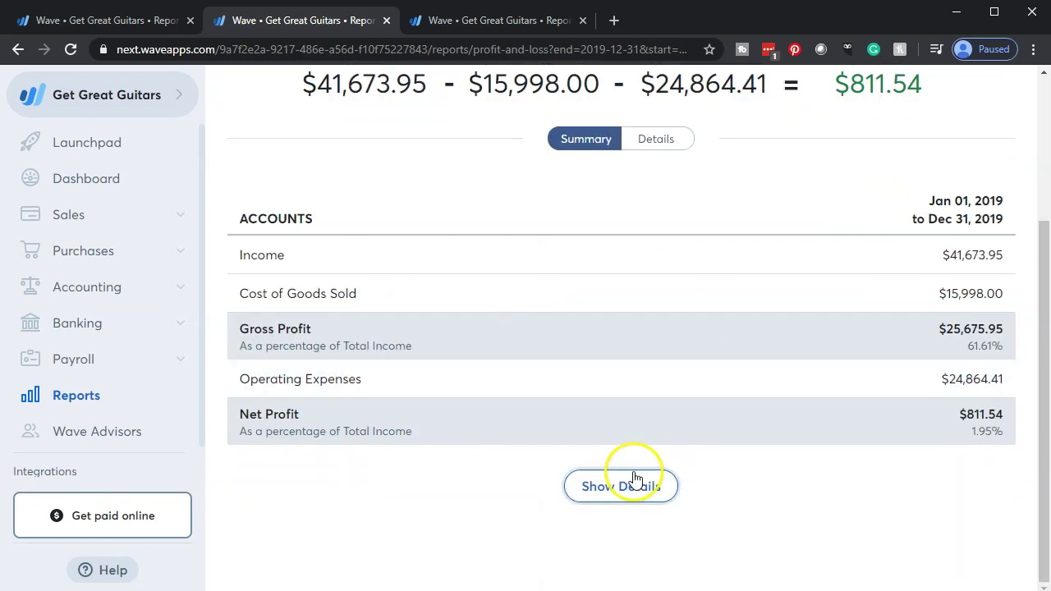
scroll(632, 472, down, 3)
scroll(633, 472, up, 5)
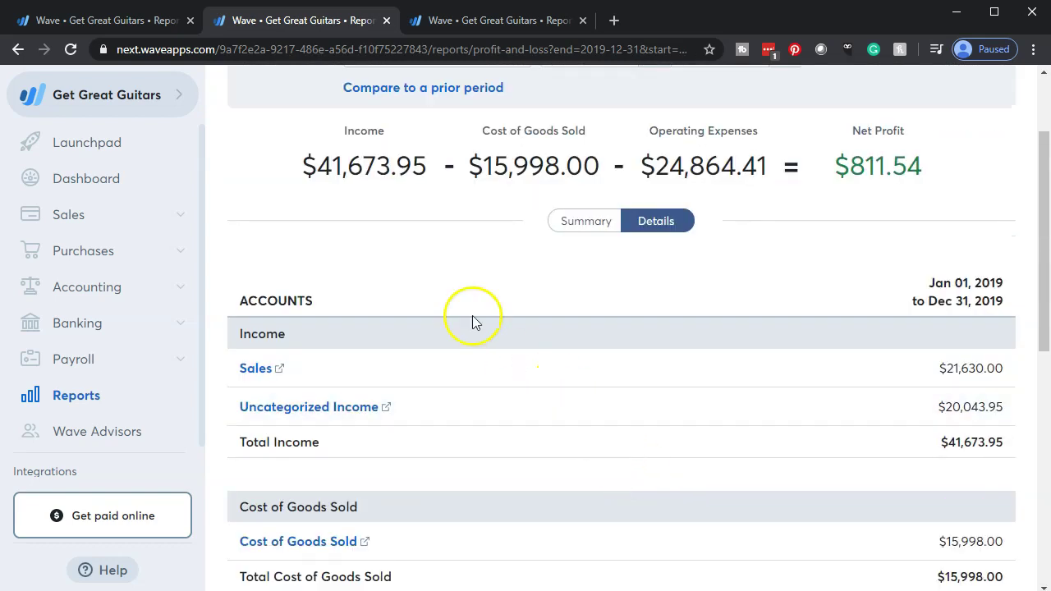
Open the accounting transactions list in the original Profit & Loss tab and find where the uncategorized April 2019 entries begin
click(119, 25)
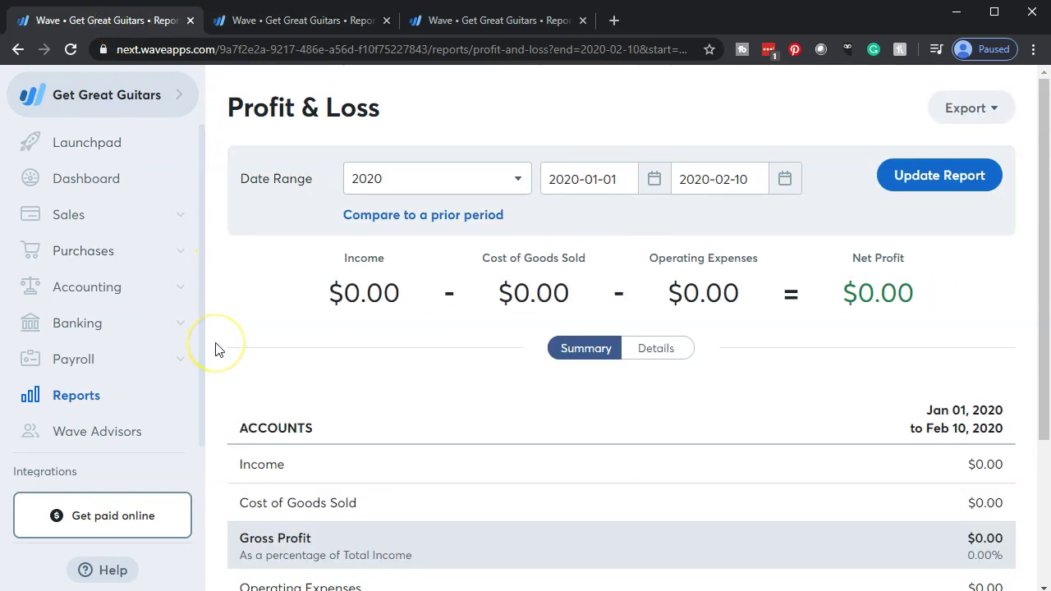
click(94, 293)
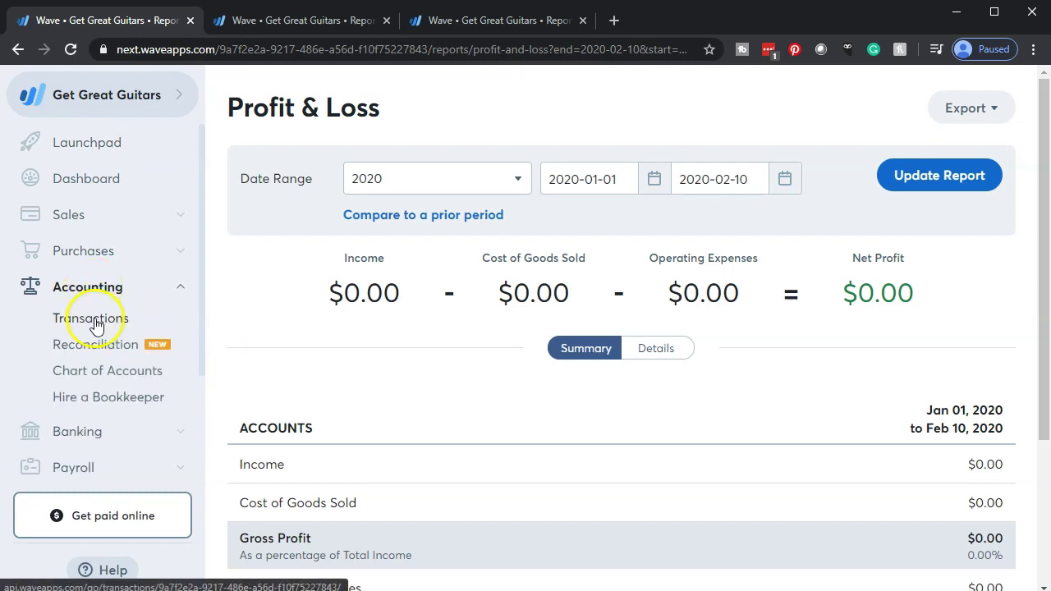
click(95, 323)
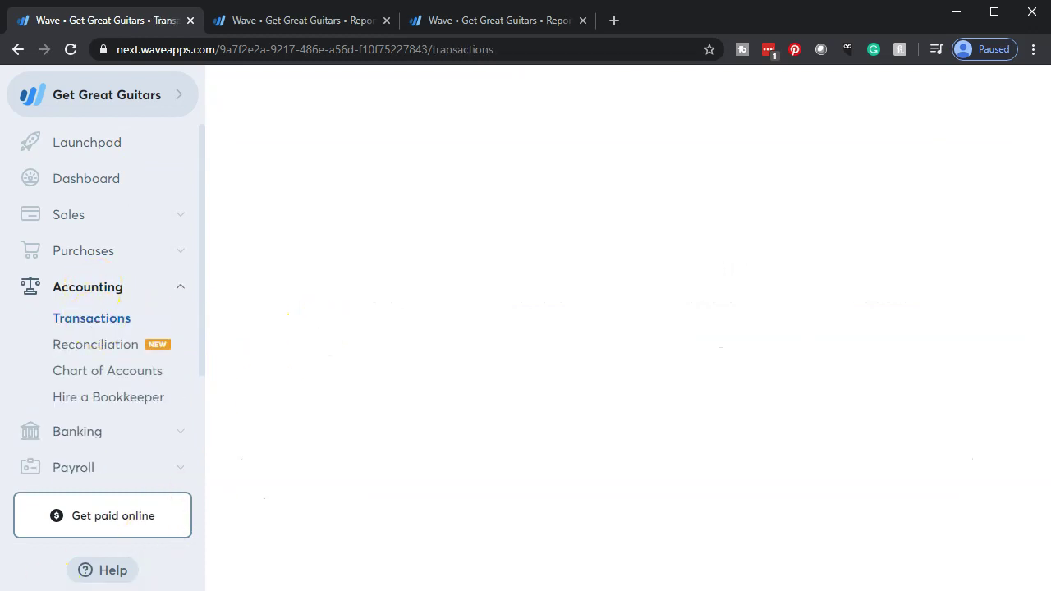
scroll(587, 371, down, 4)
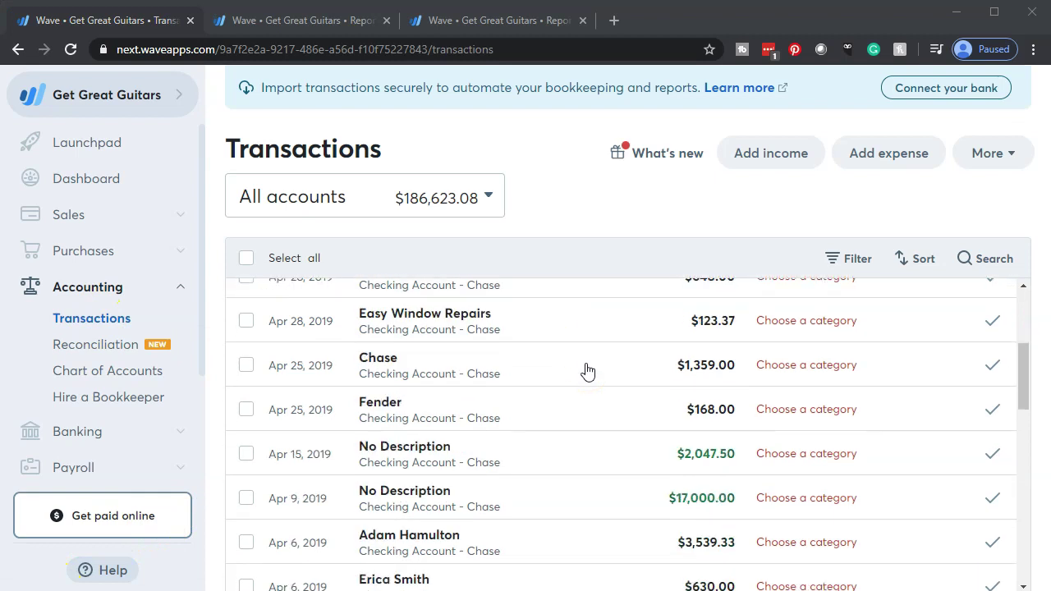
scroll(899, 431, down, 3)
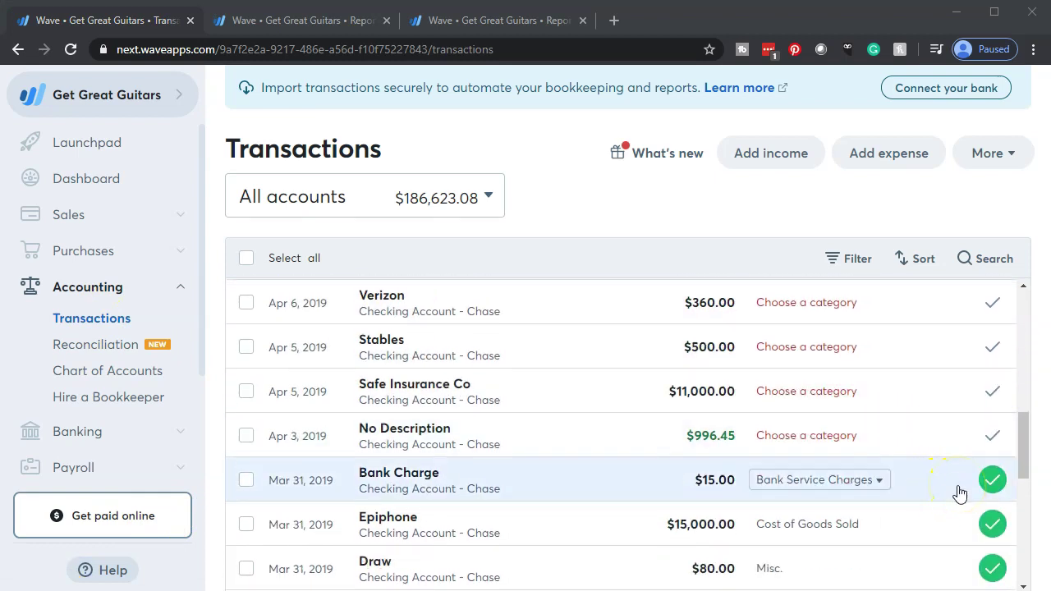
Try filtering the transactions by the Uncategorized category and clear the filter
click(851, 256)
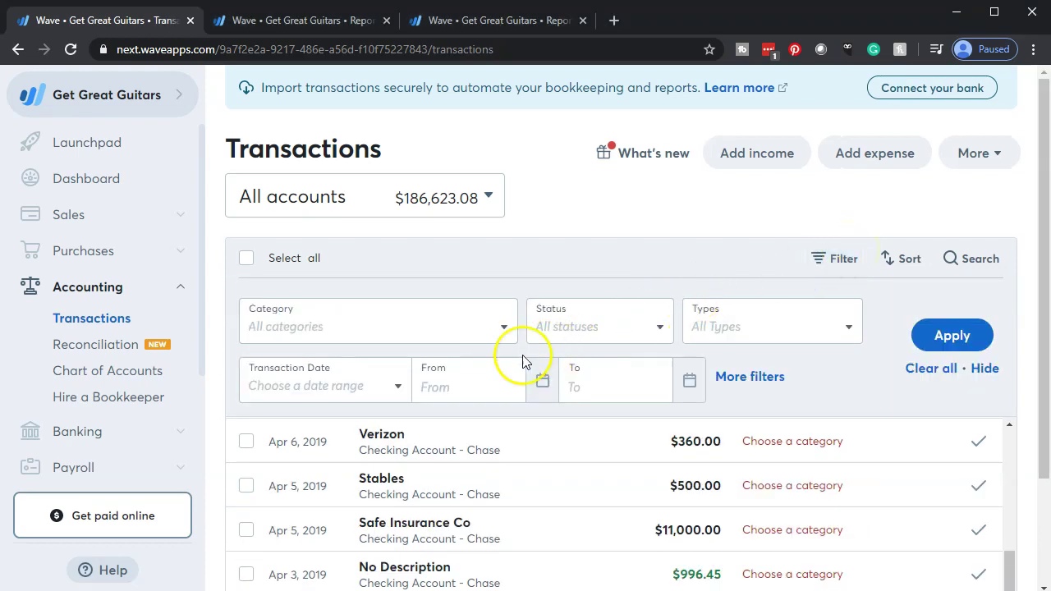
click(395, 395)
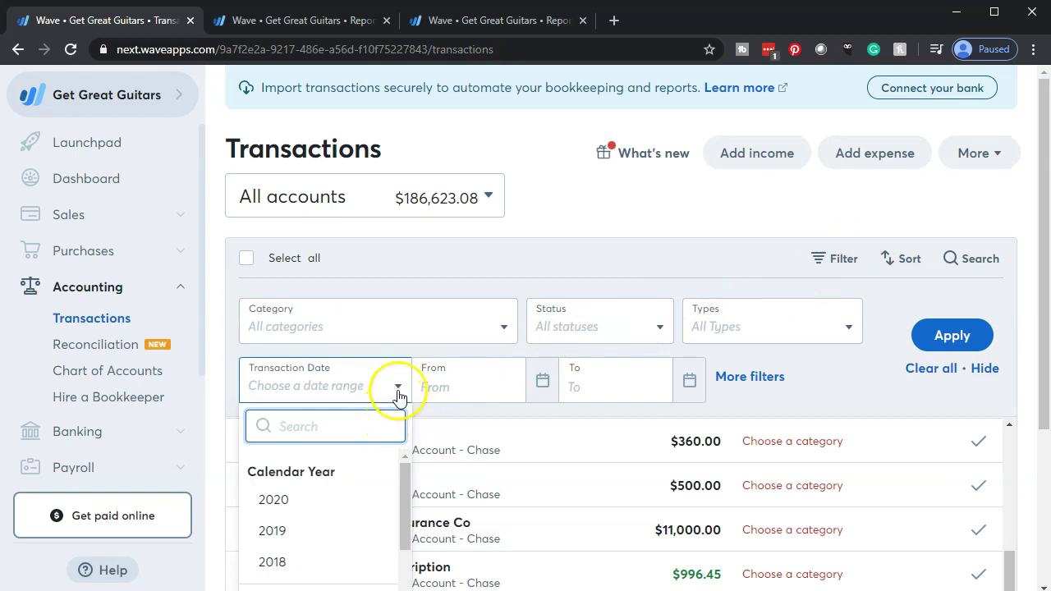
click(394, 391)
click(503, 331)
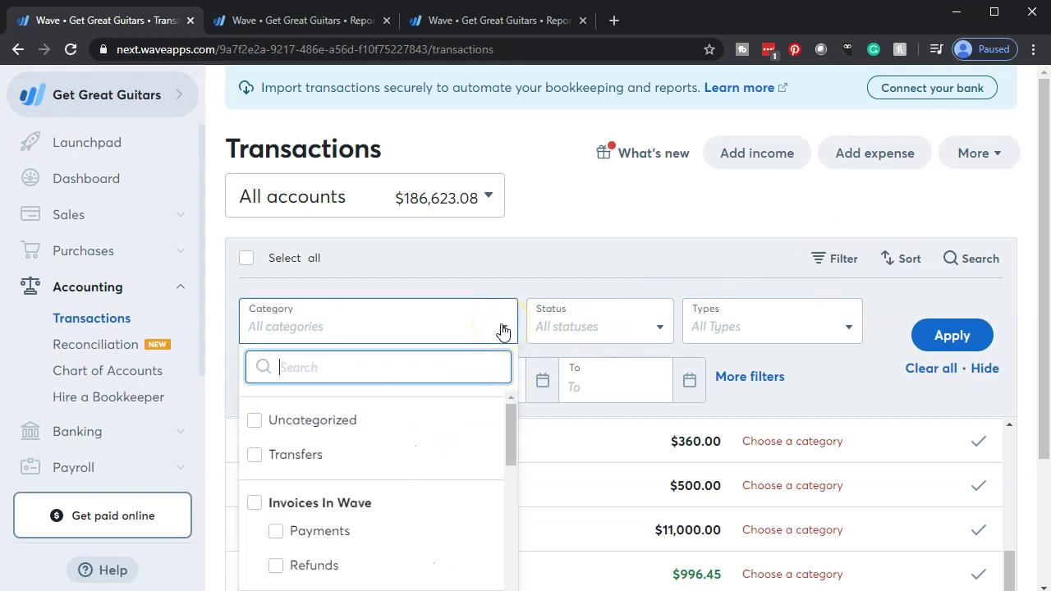
click(379, 422)
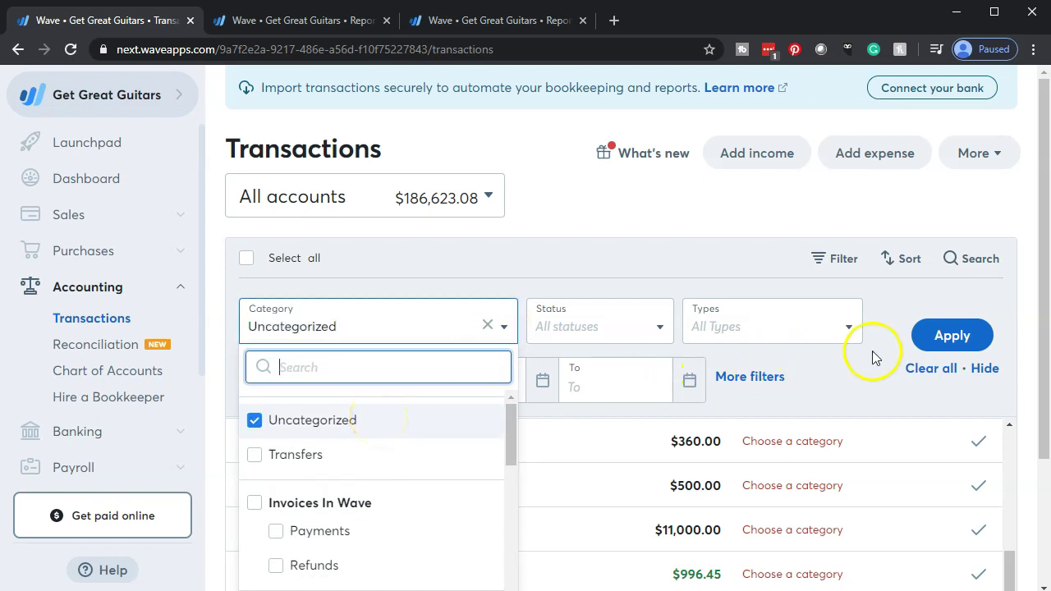
click(951, 343)
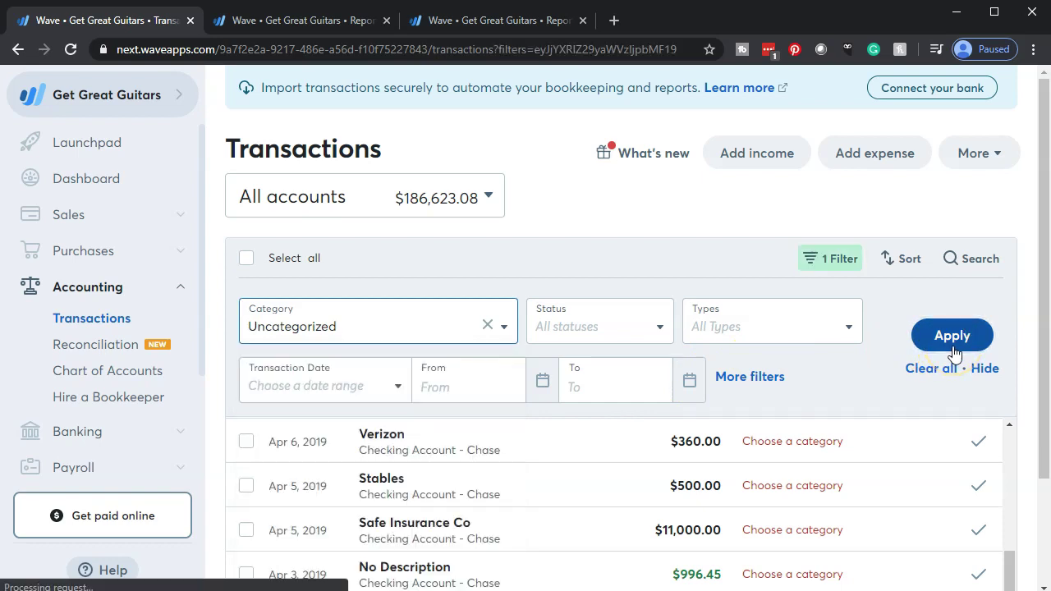
scroll(873, 497, down, 3)
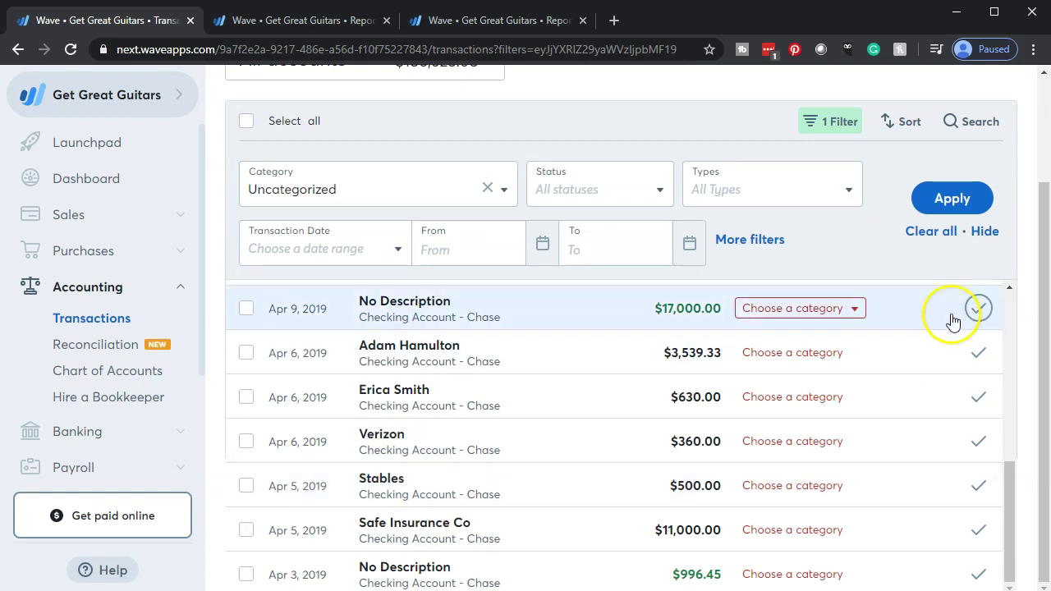
click(931, 233)
Examine the uncategorized April 2019 transactions alongside the already categorized March 2019 ones
scroll(853, 374, down, 3)
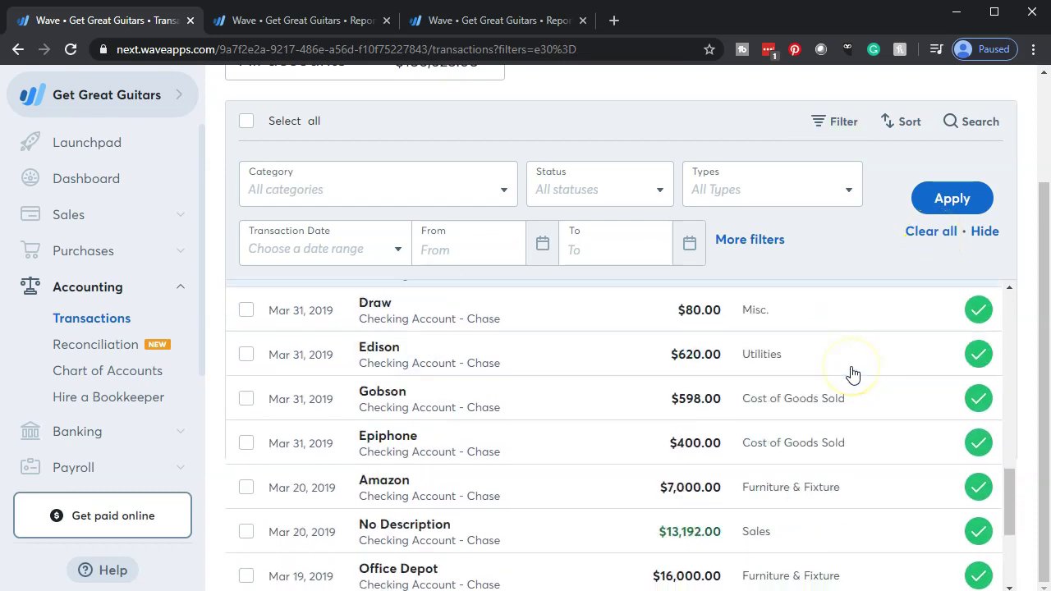
scroll(853, 373, down, 1)
scroll(853, 374, up, 4)
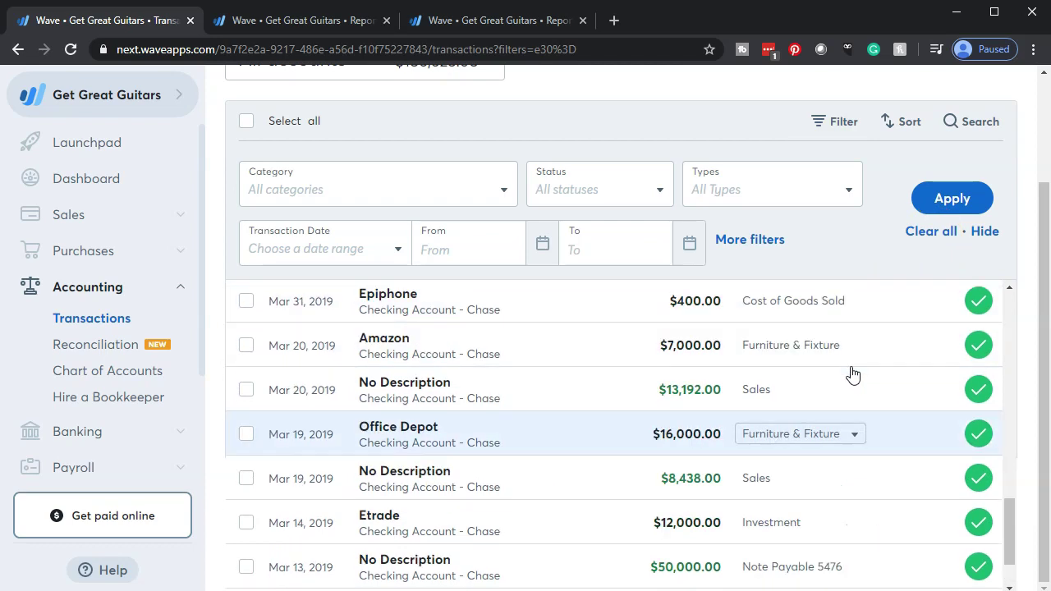
scroll(852, 374, up, 1)
scroll(852, 373, up, 2)
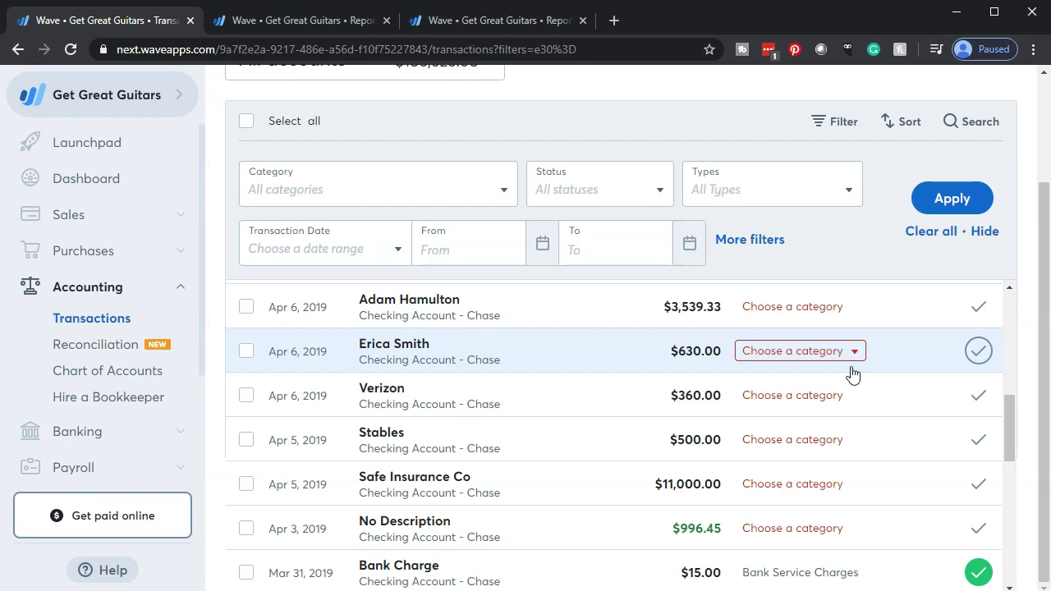
click(574, 478)
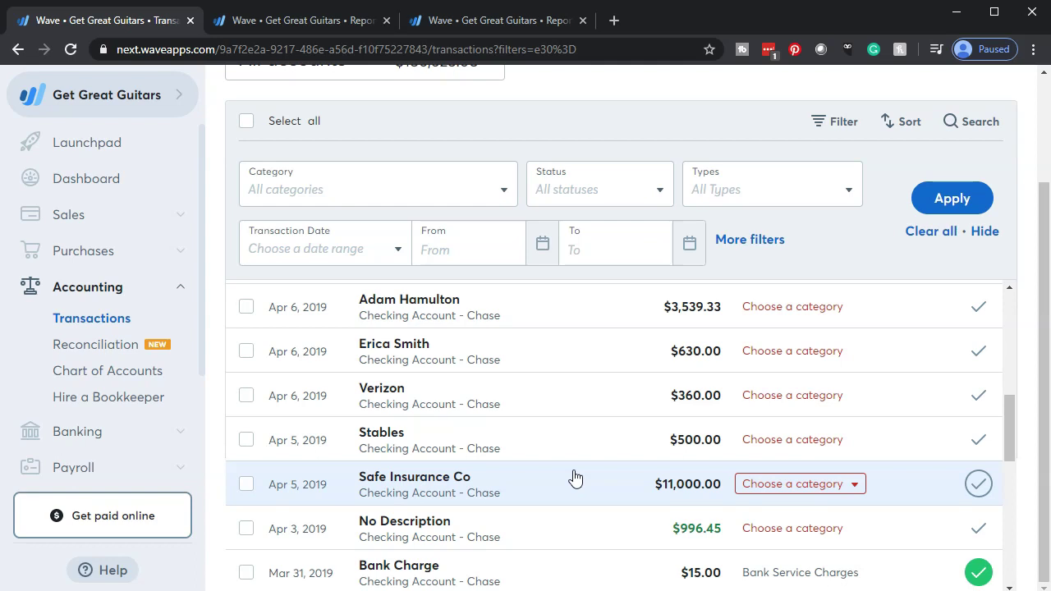
scroll(575, 478, down, 2)
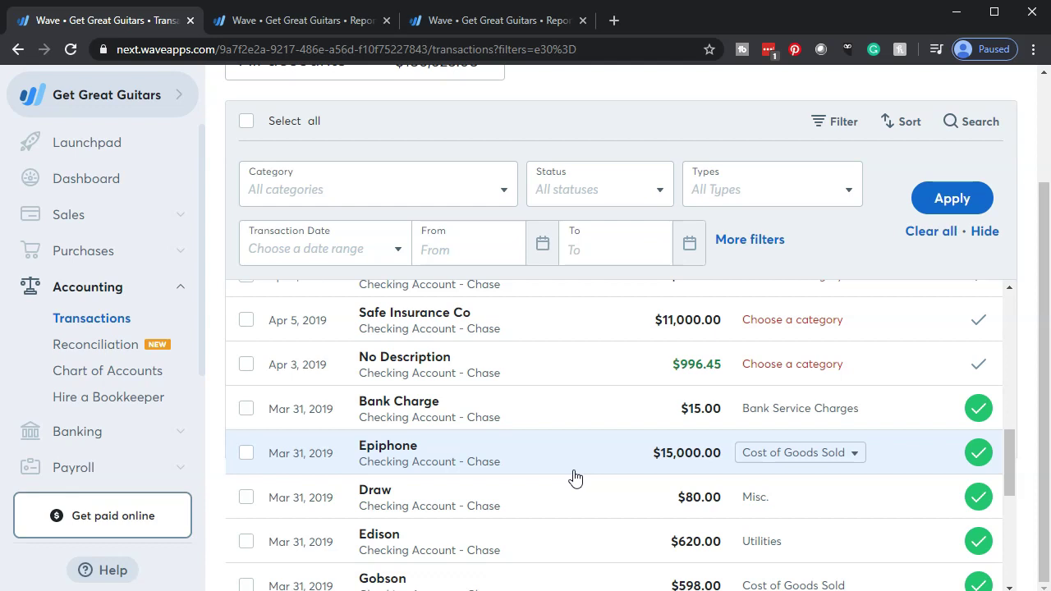
scroll(575, 477, up, 4)
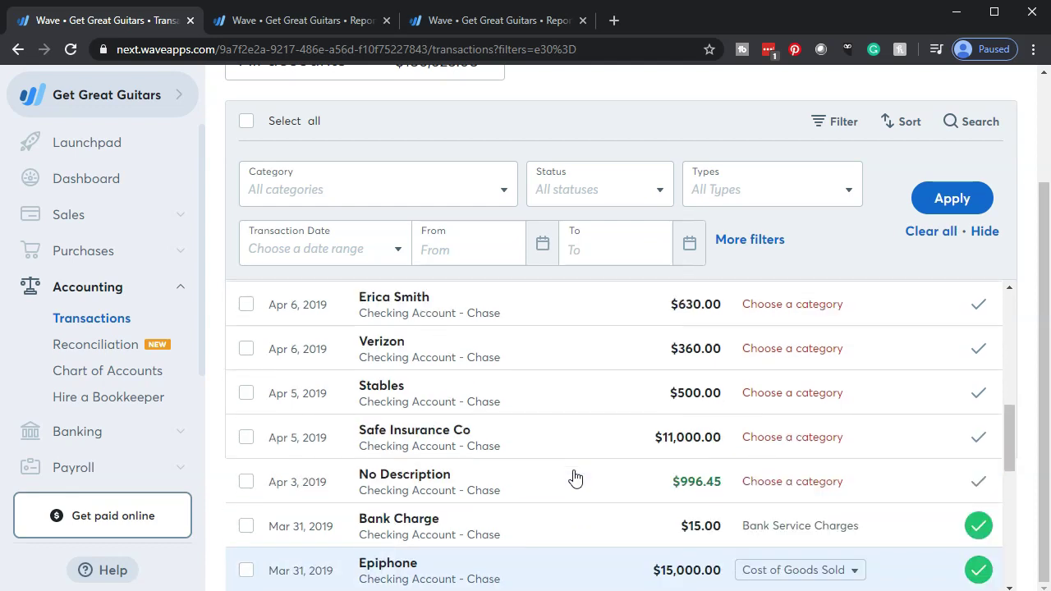
scroll(574, 478, up, 1)
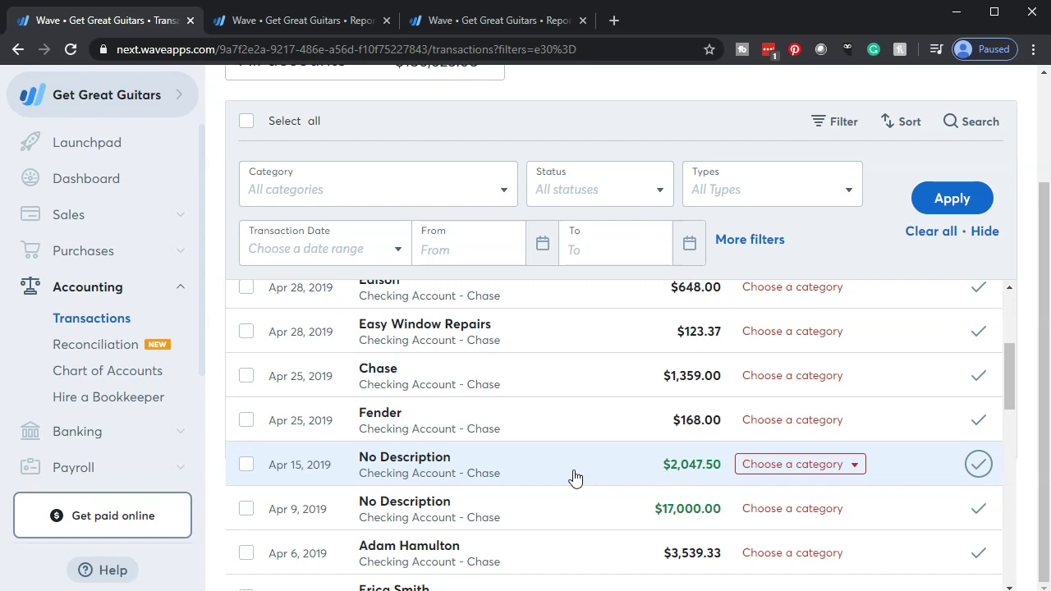
scroll(575, 478, down, 3)
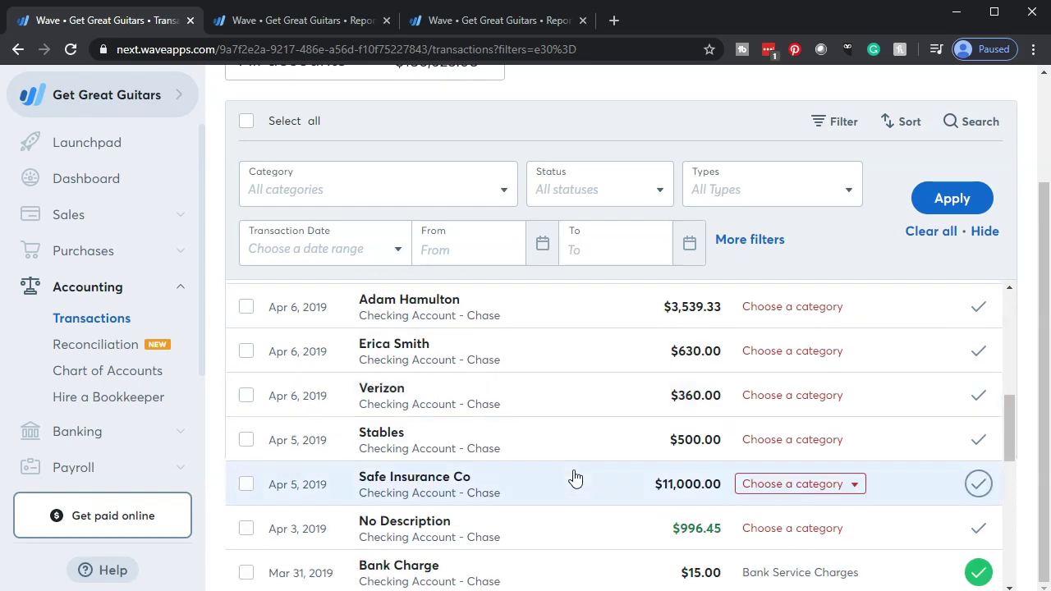
scroll(575, 479, up, 5)
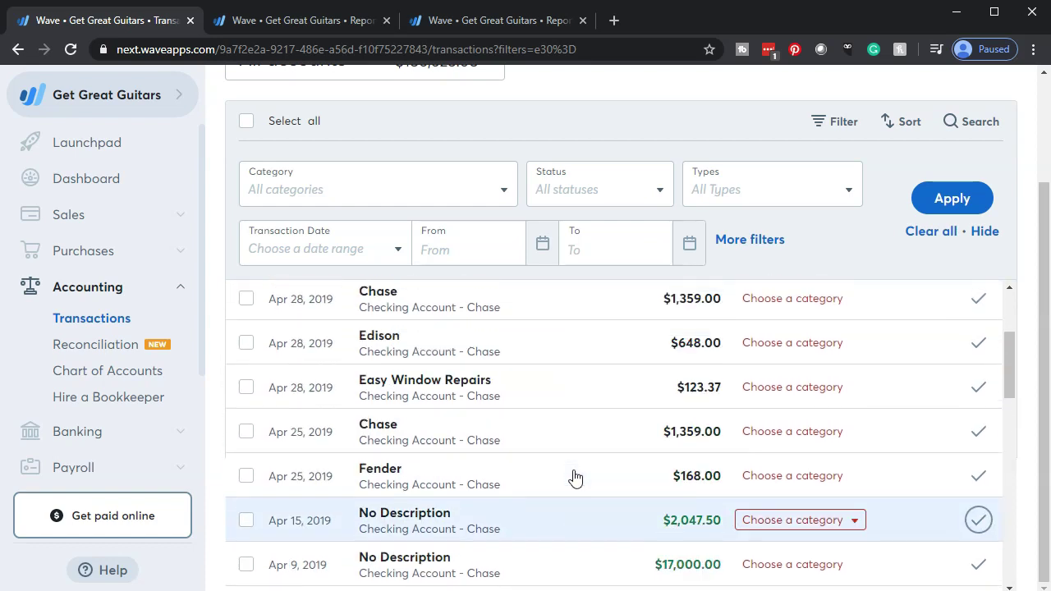
scroll(574, 479, up, 4)
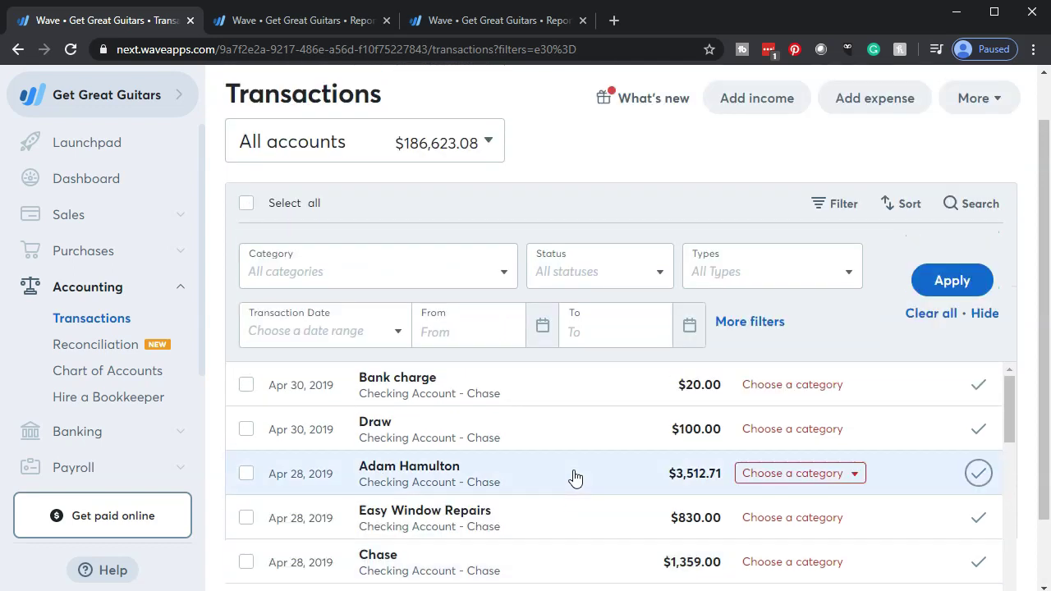
scroll(666, 170, down, 1)
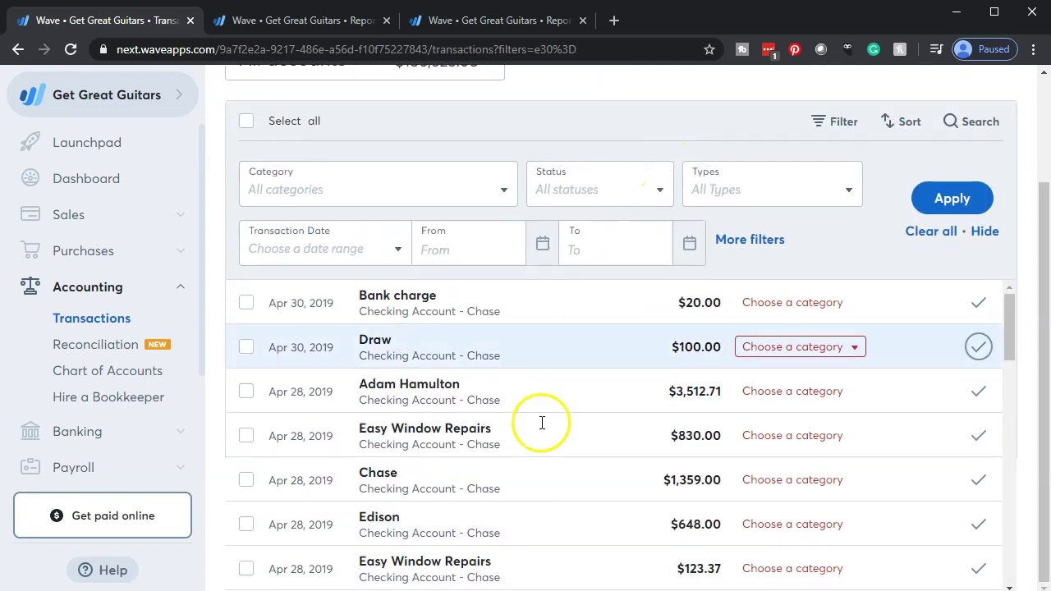
scroll(558, 443, down, 1)
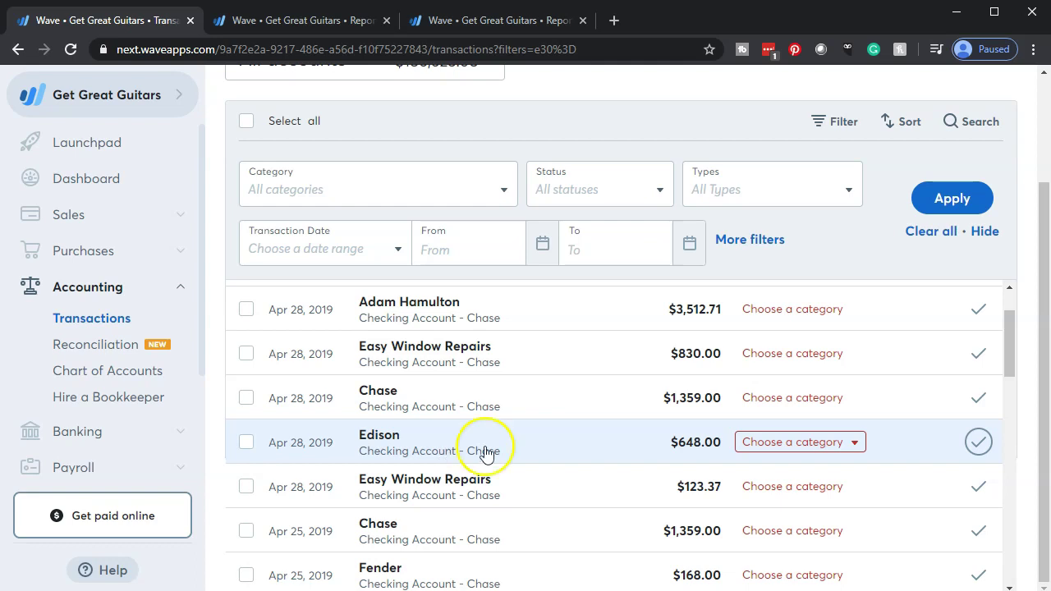
click(811, 450)
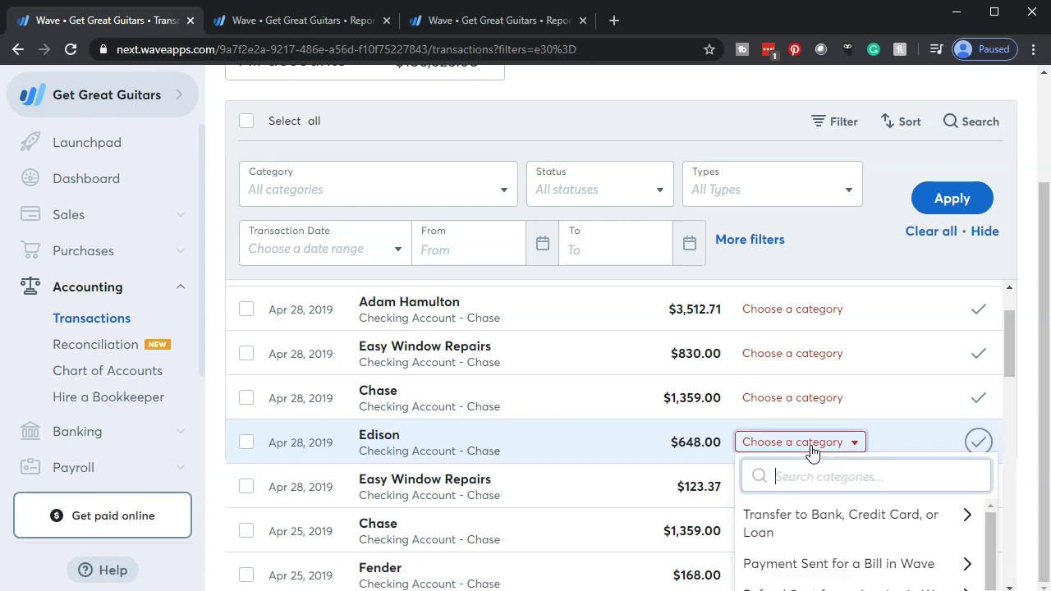
click(610, 450)
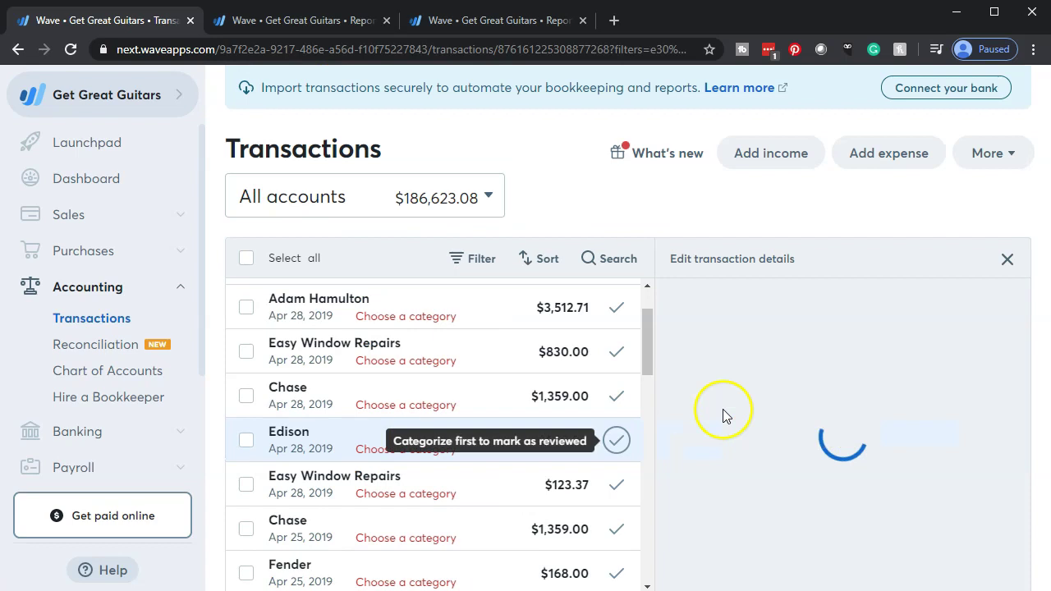
click(1007, 259)
Check how the March 2019 Edison payment and its neighbouring transactions are categorized
scroll(914, 321, down, 3)
scroll(690, 425, down, 5)
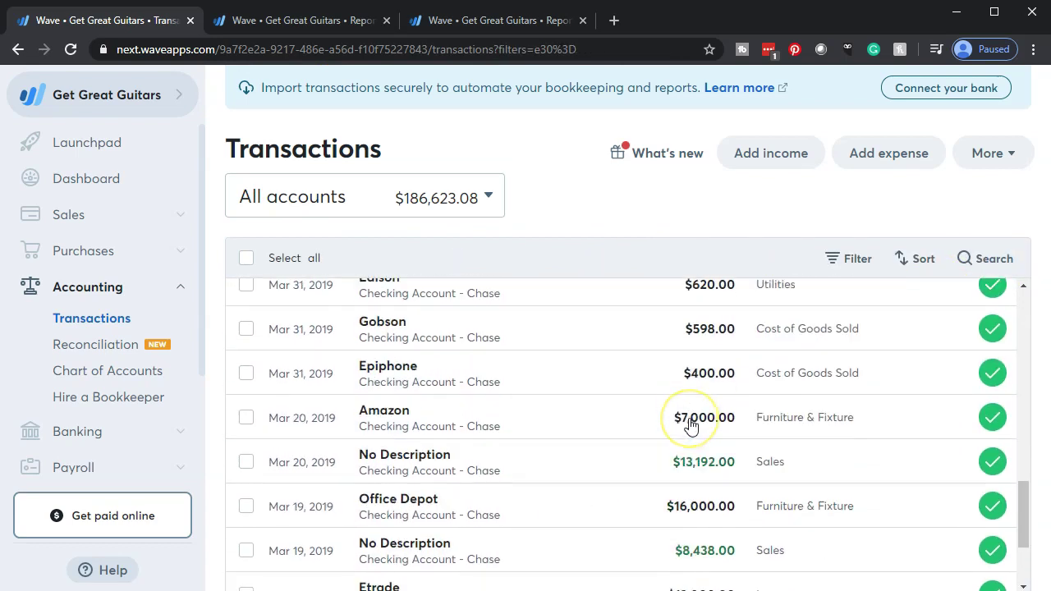
scroll(690, 425, down, 2)
scroll(690, 426, down, 2)
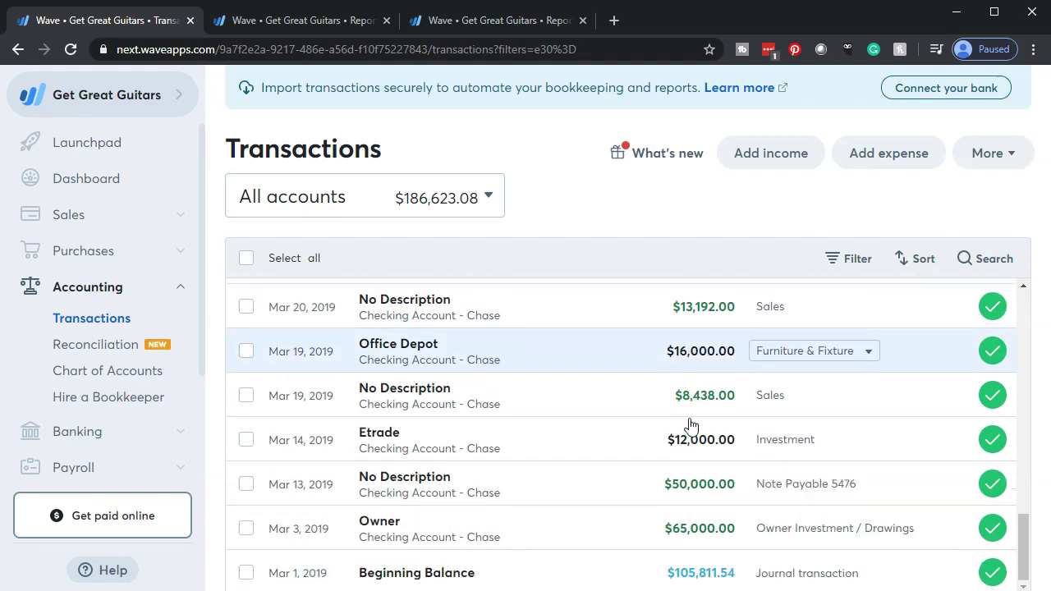
scroll(674, 427, up, 8)
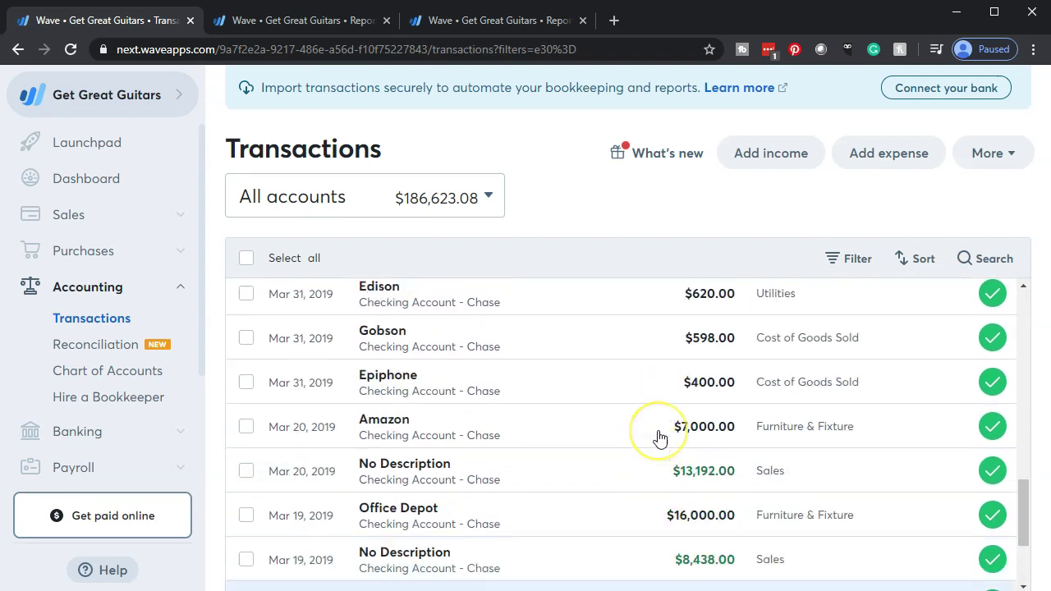
scroll(659, 439, up, 10)
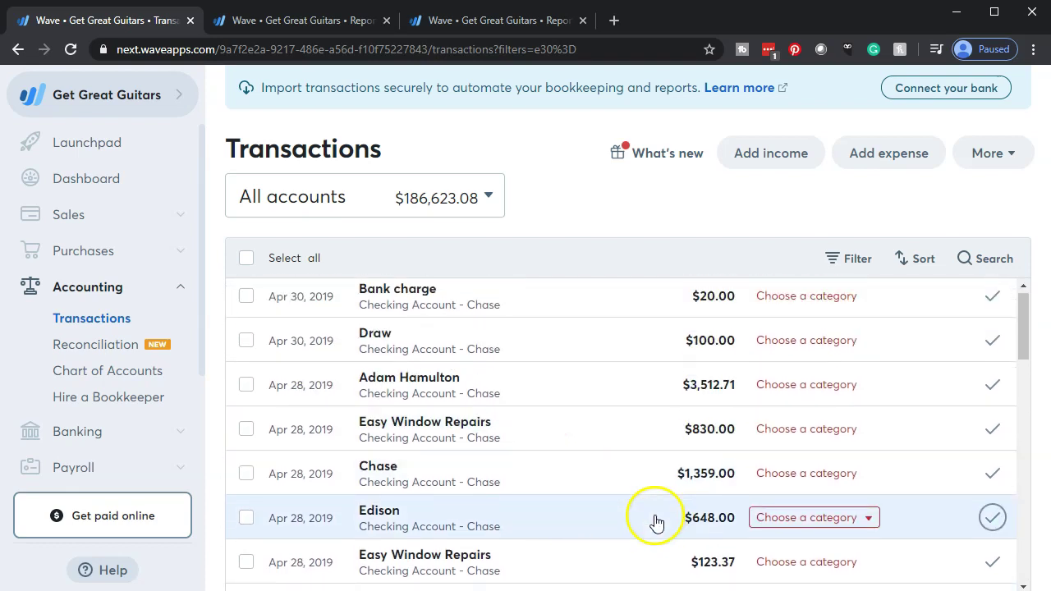
Categorize the April 28, 2019 Edison payment of $648.00 as Utilities
scroll(652, 448, down, 1)
click(869, 448)
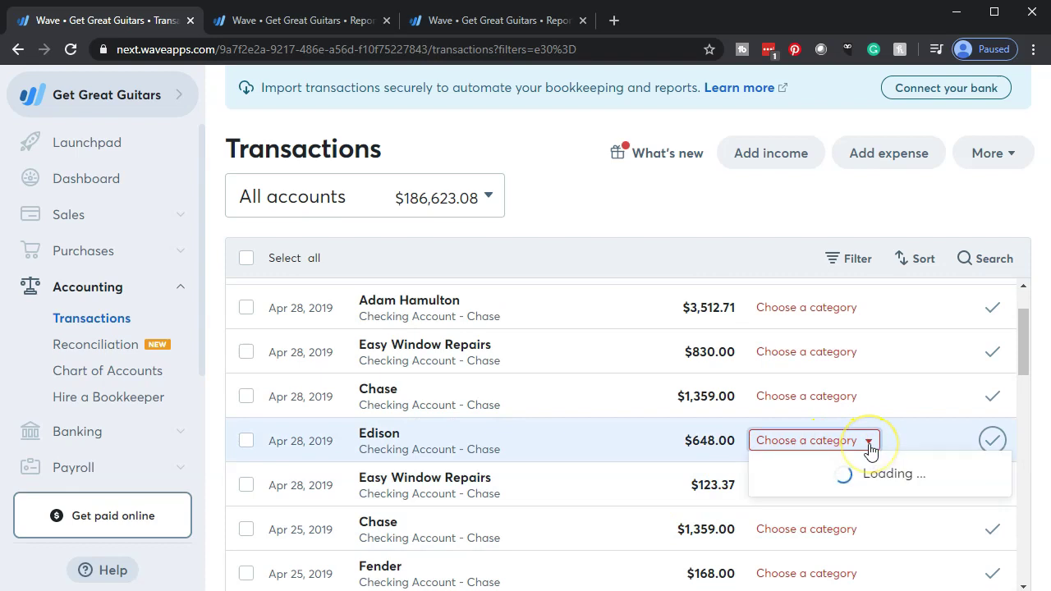
scroll(860, 474, down, 8)
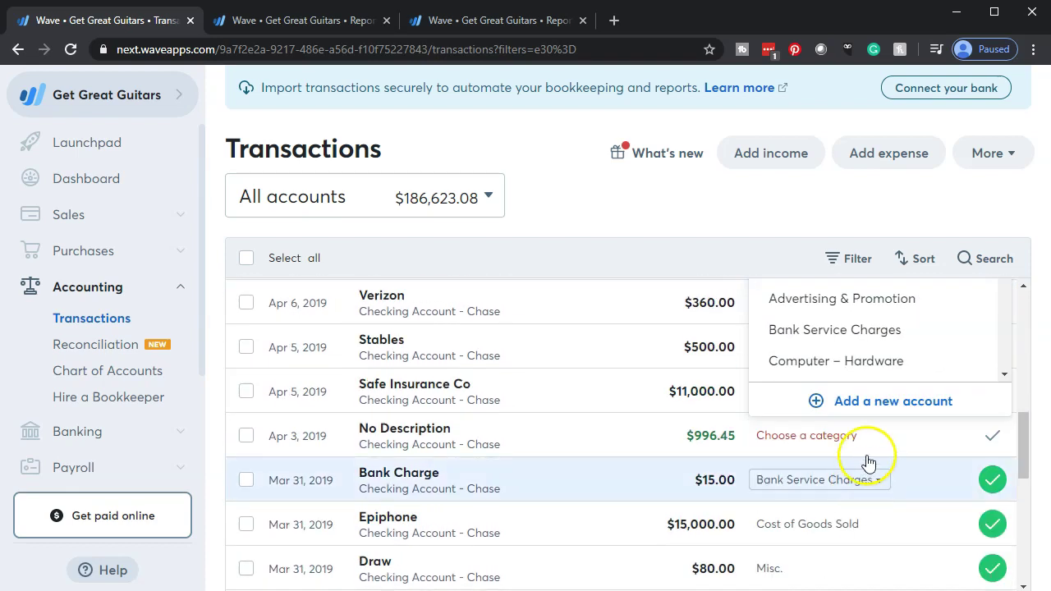
scroll(867, 415, up, 5)
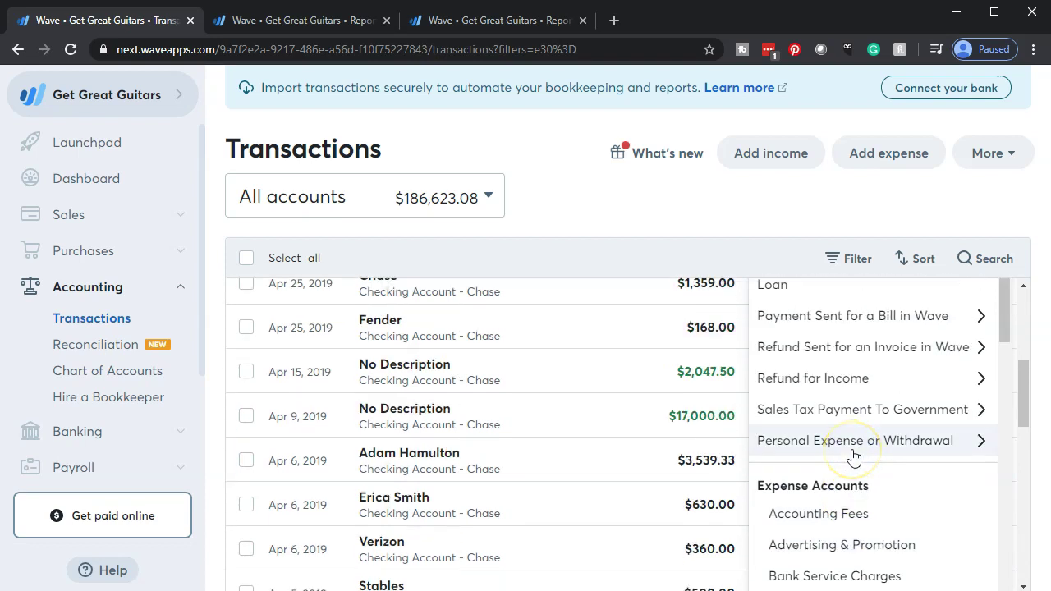
scroll(854, 456, down, 5)
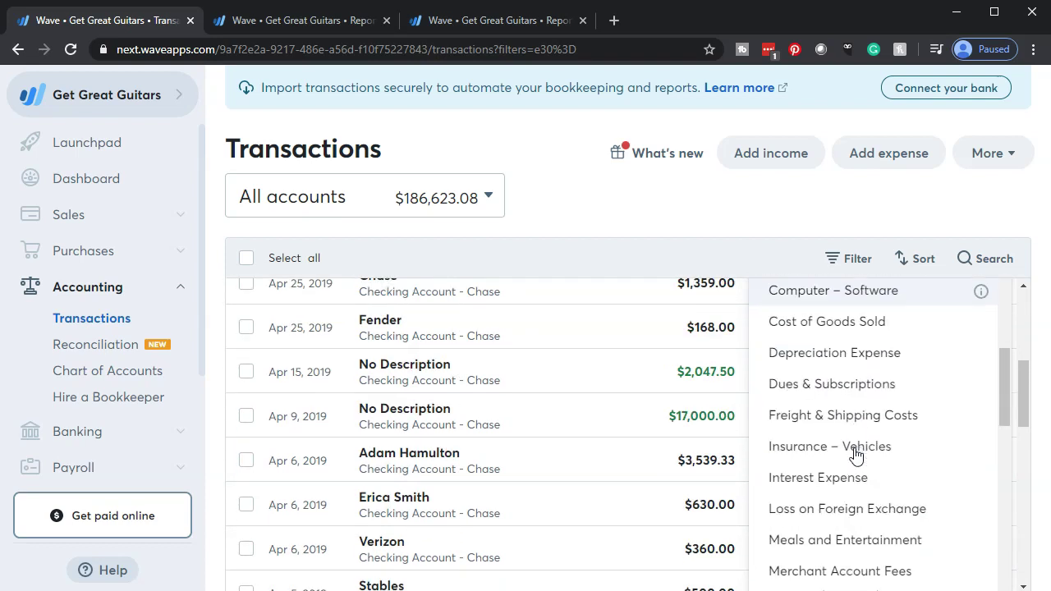
scroll(855, 455, down, 5)
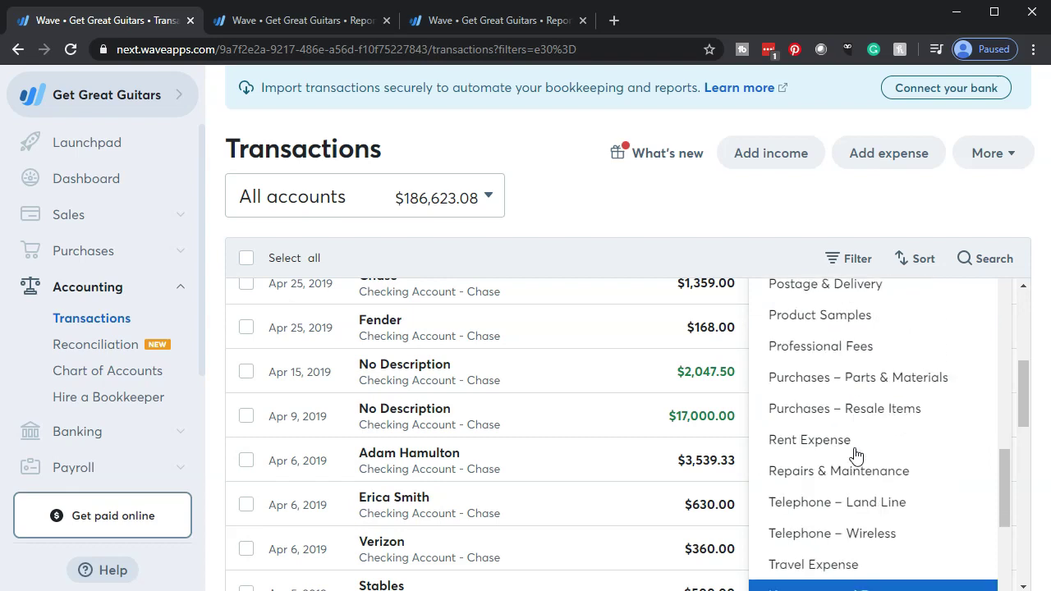
scroll(856, 455, down, 3)
click(811, 464)
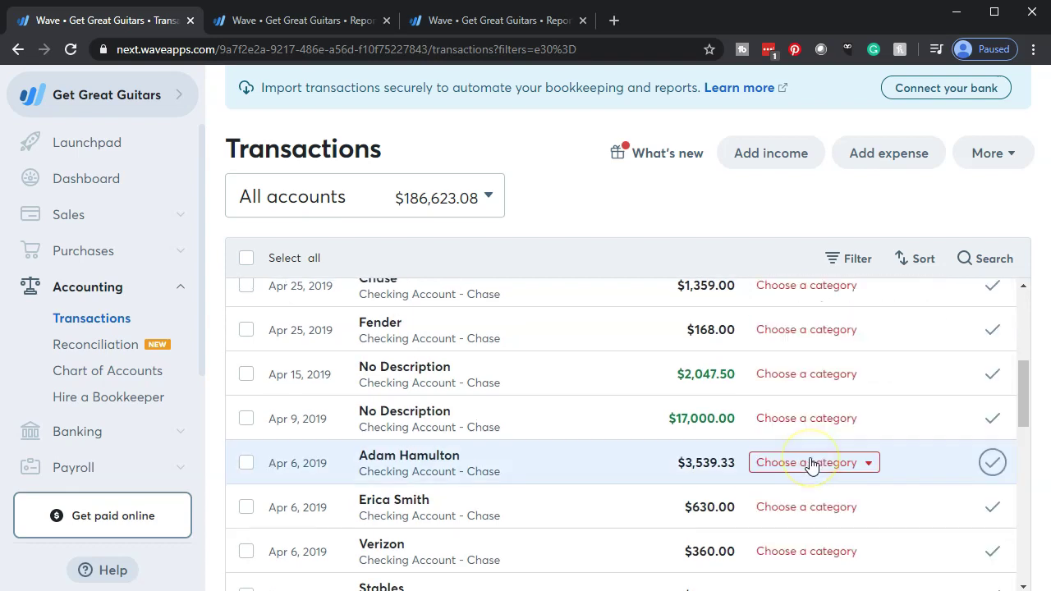
Open the April 28 Edison transaction's details, add a vendor field and show the available vendors
scroll(817, 464, up, 5)
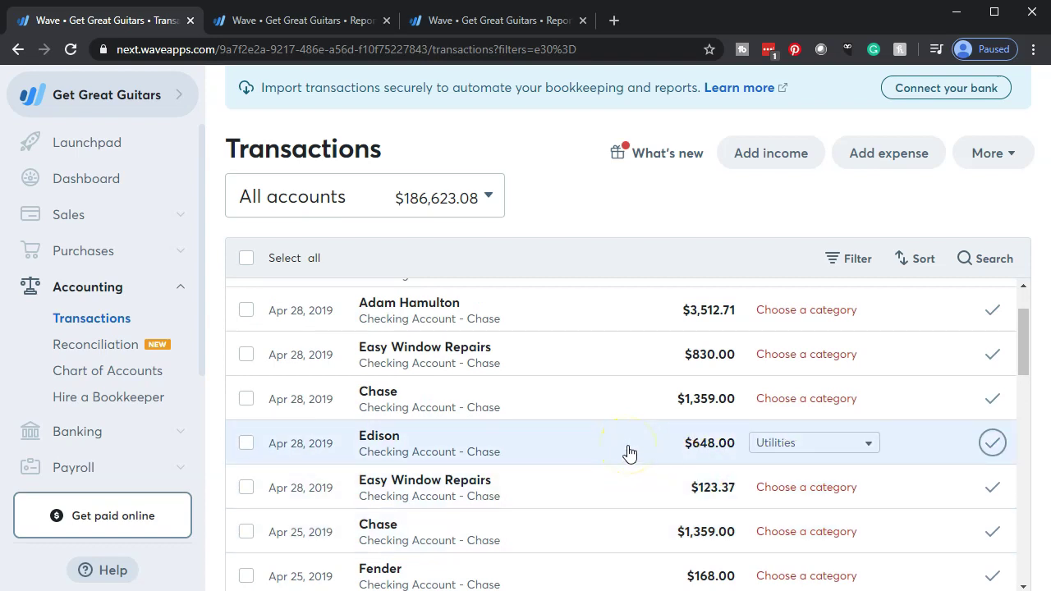
click(629, 453)
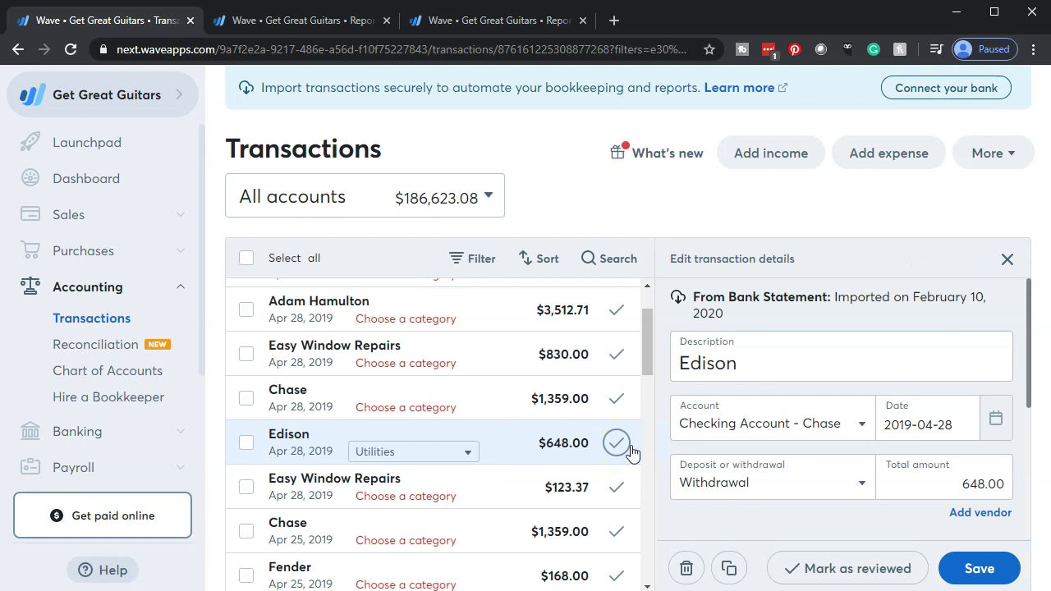
click(777, 378)
drag(777, 379, 644, 357)
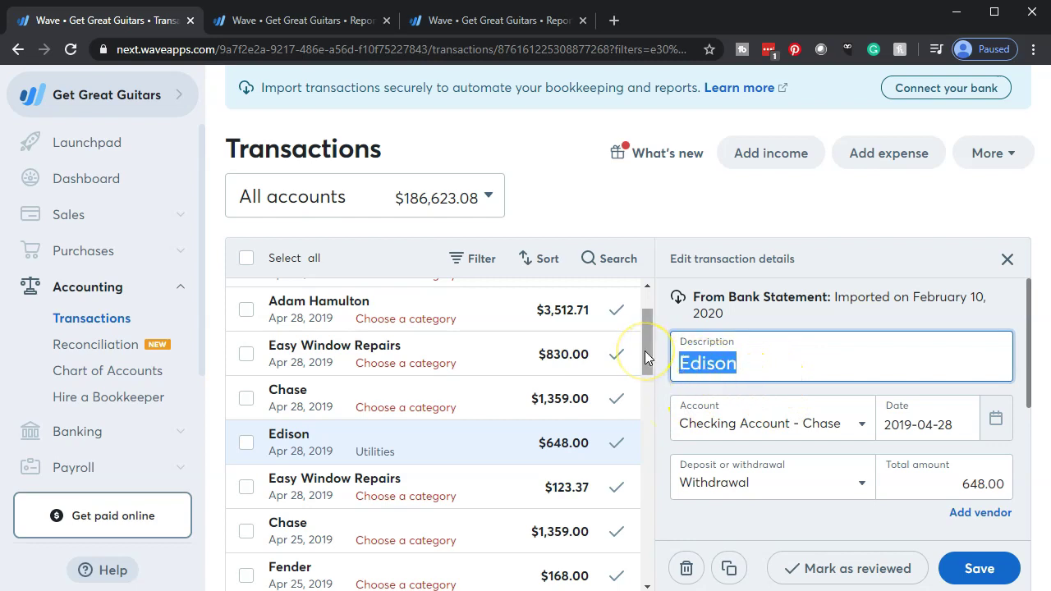
scroll(905, 365, down, 2)
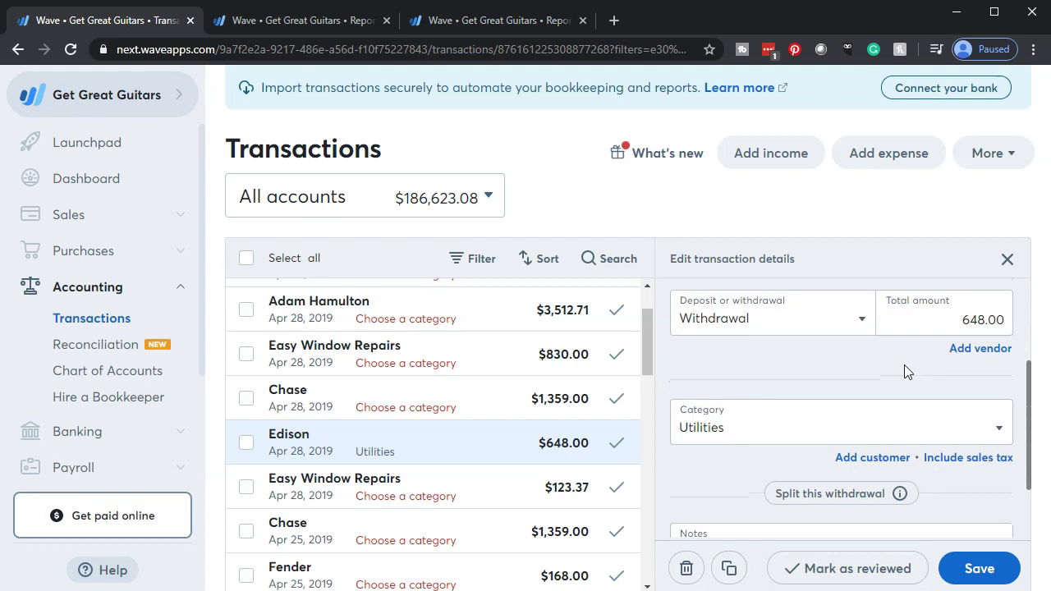
click(988, 352)
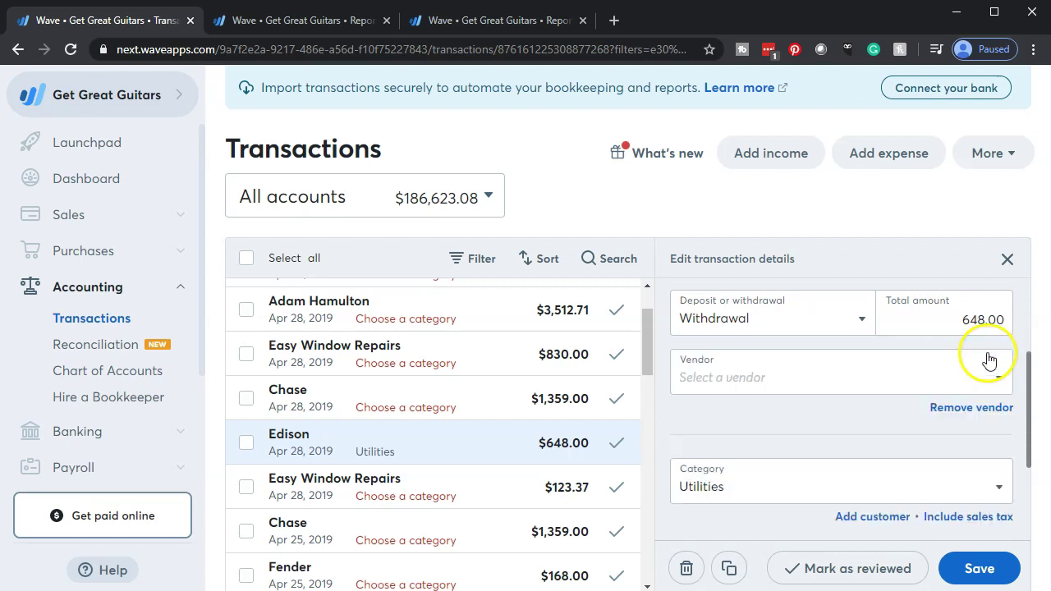
click(739, 375)
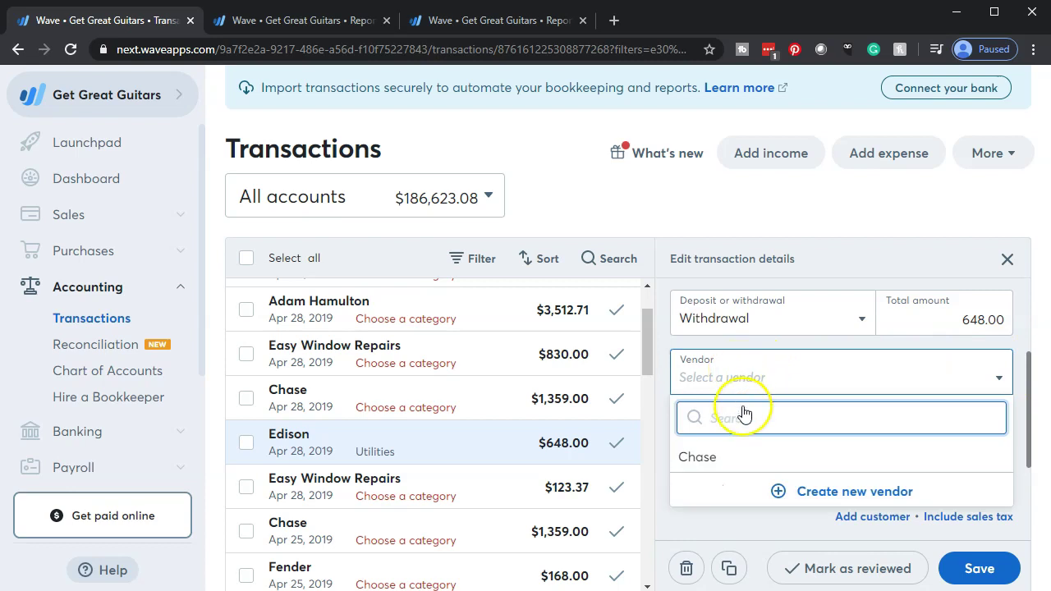
Create and save a new vendor named Edison
click(815, 490)
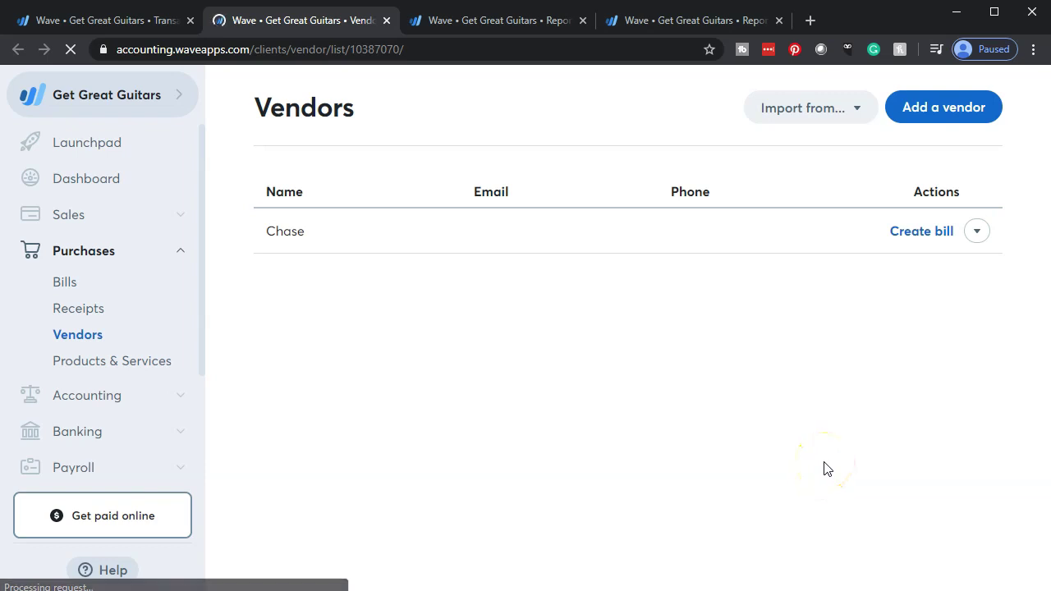
click(936, 117)
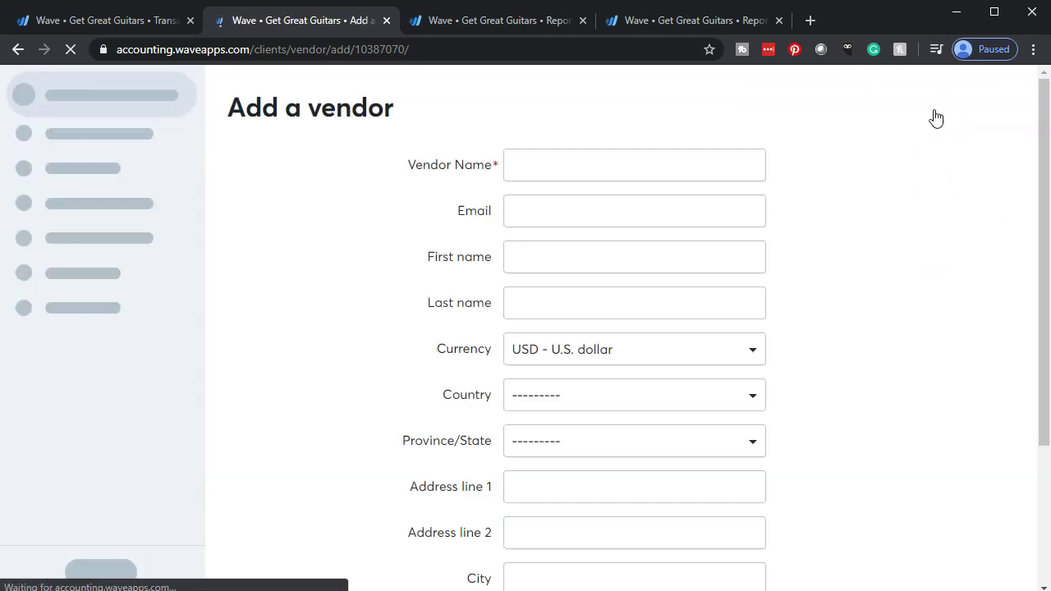
click(601, 161)
text(Edison)
click(295, 292)
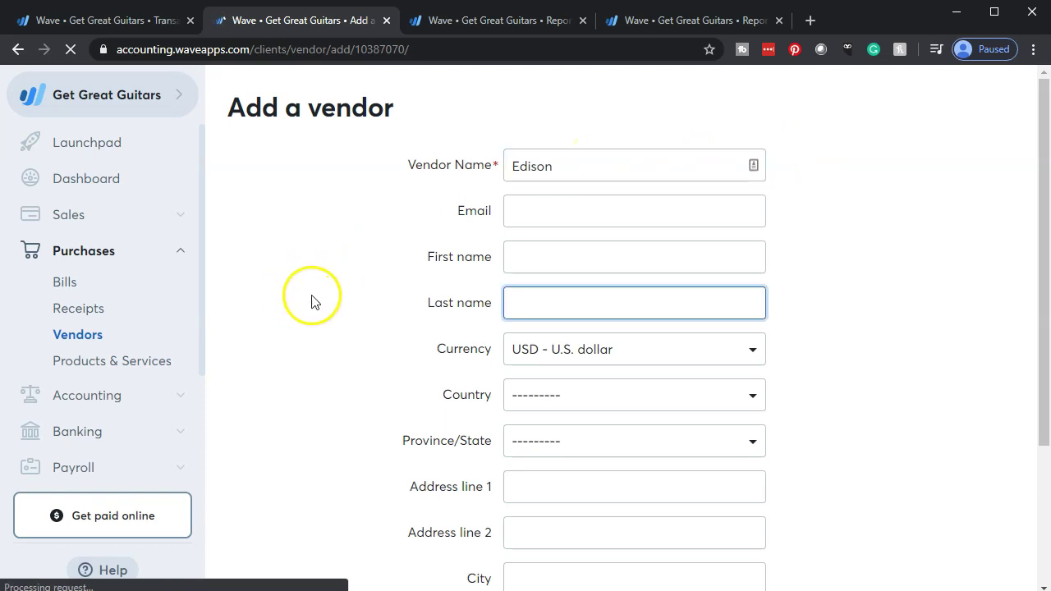
scroll(375, 301, down, 3)
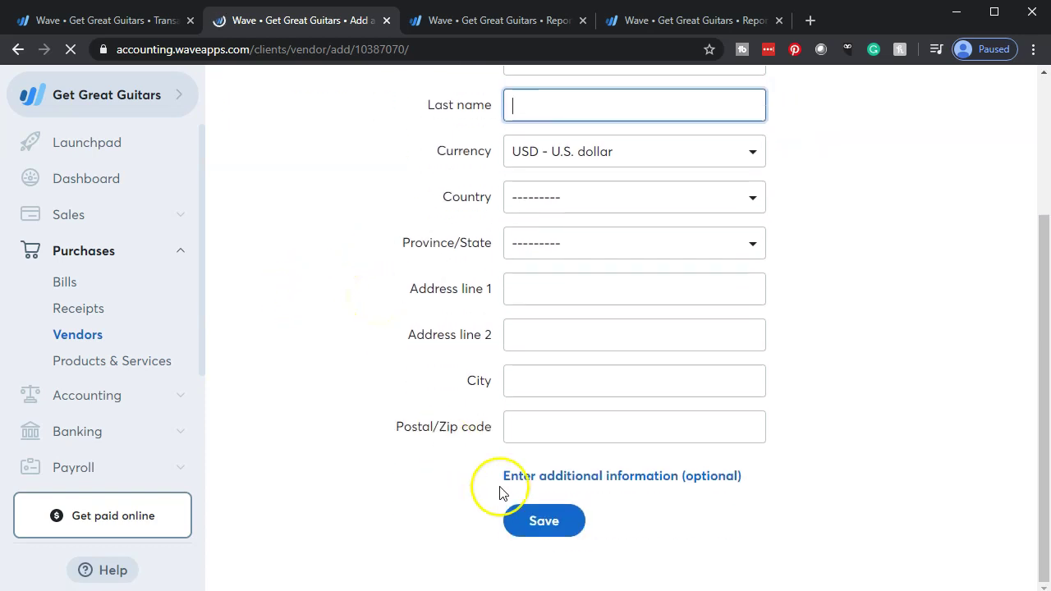
click(517, 524)
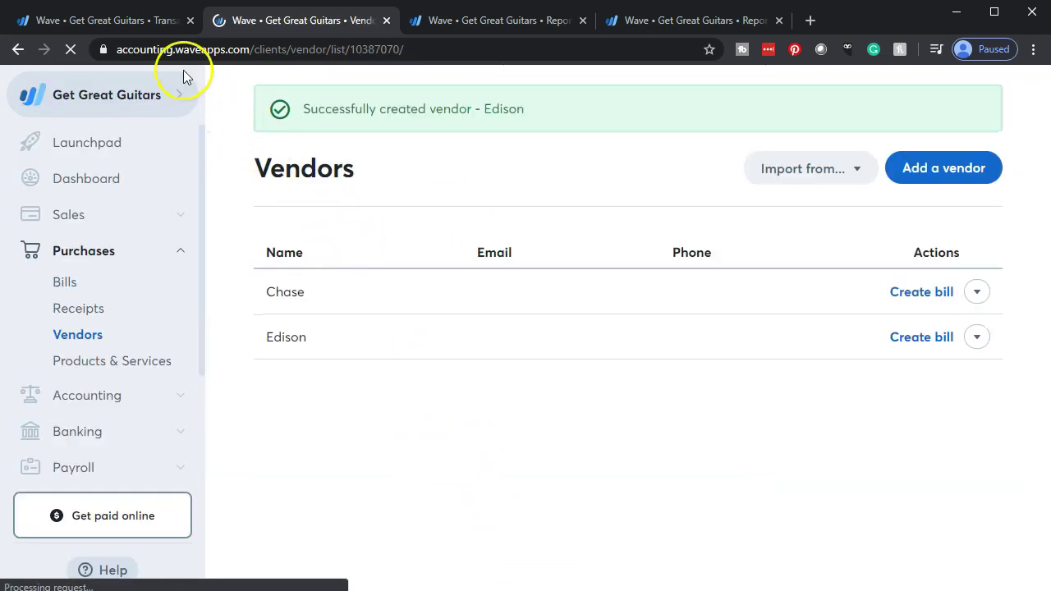
Return to the open transaction, assign Edison as its vendor, save it and close its details
click(137, 24)
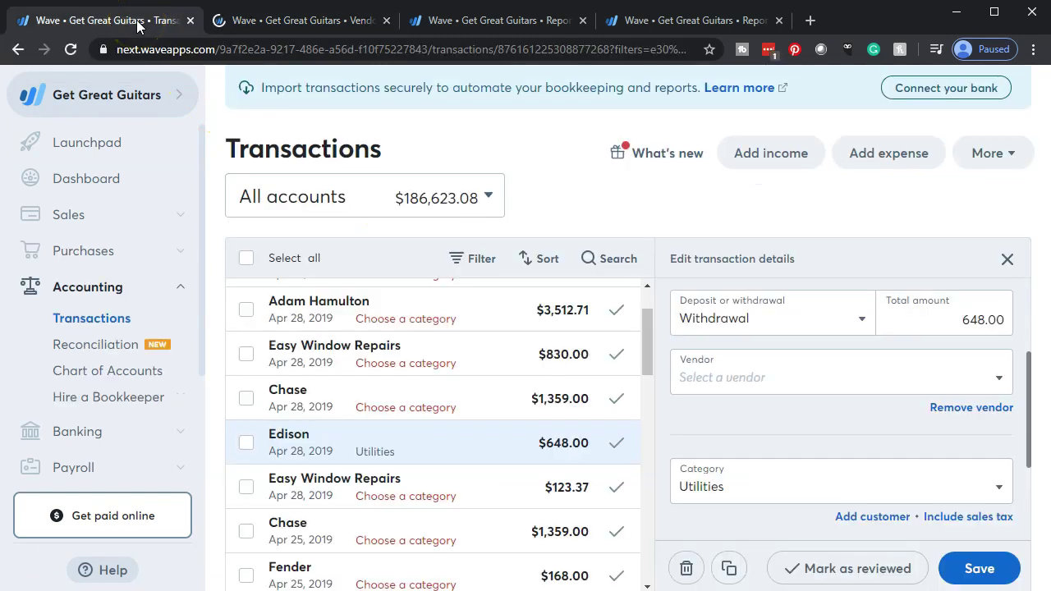
scroll(680, 332, down, 1)
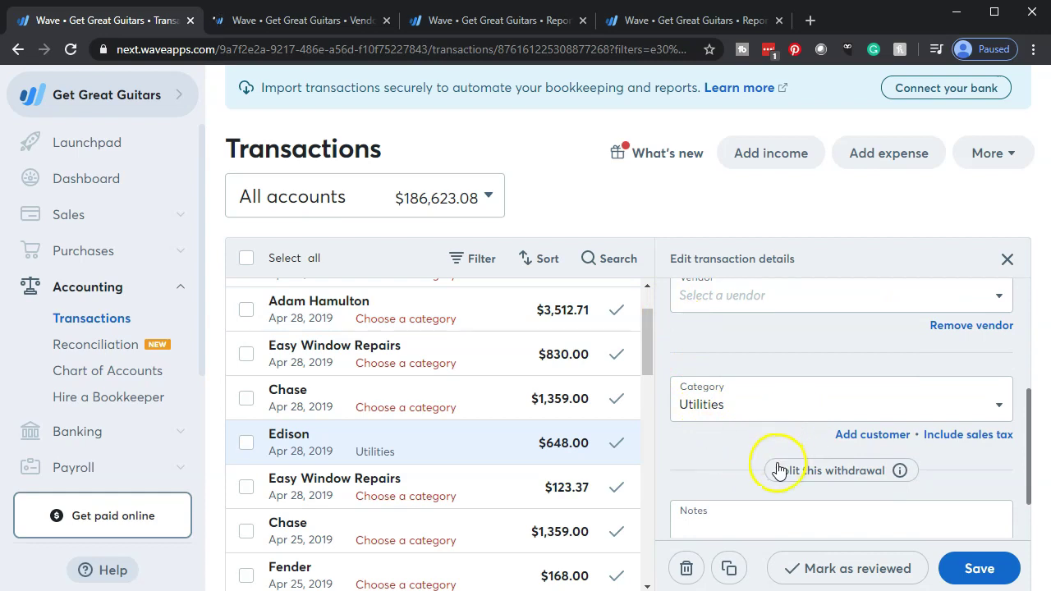
scroll(696, 336, up, 2)
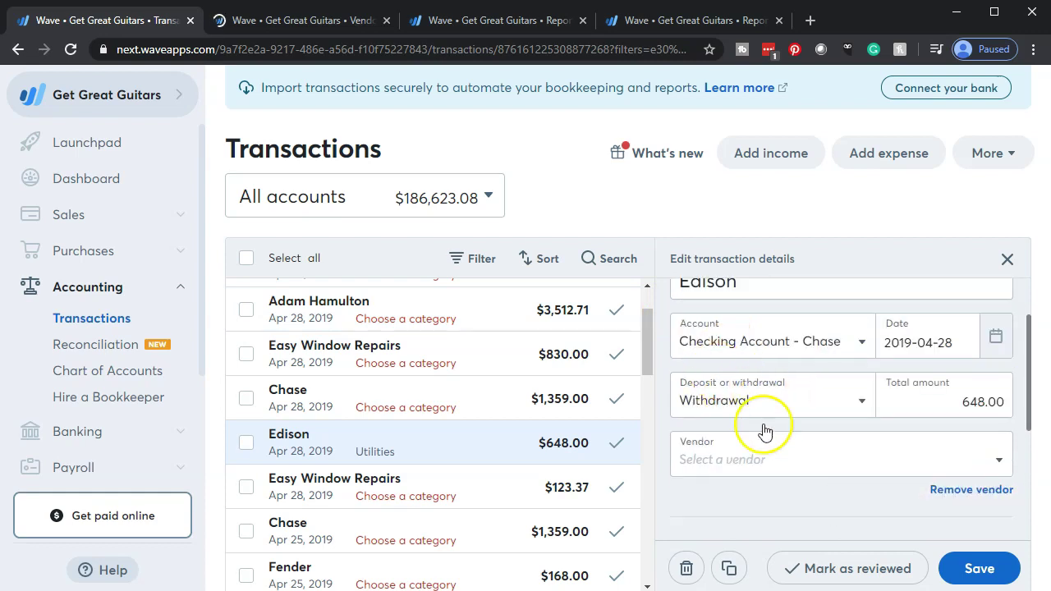
click(754, 468)
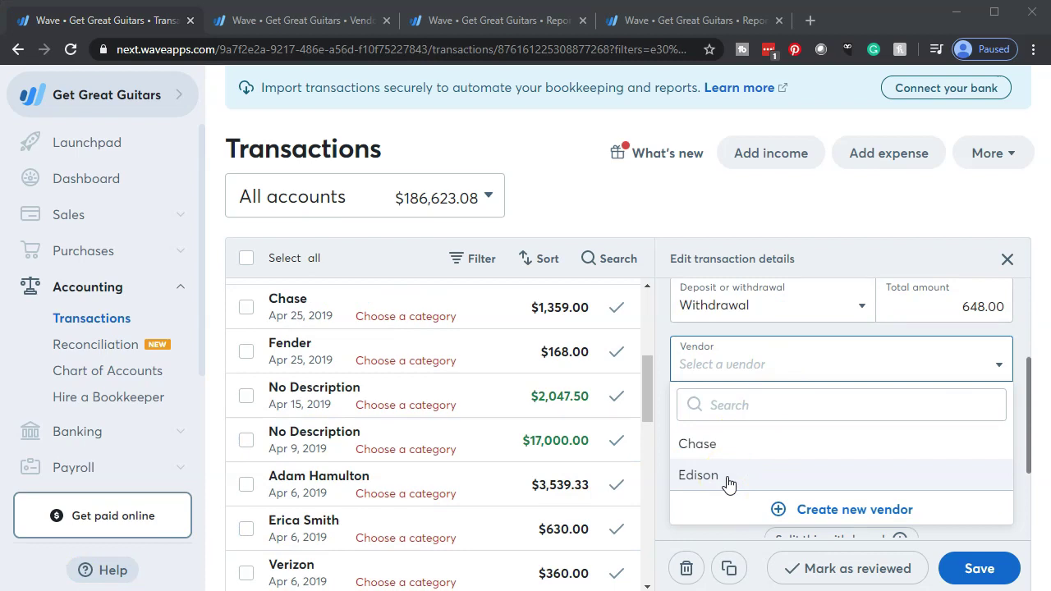
click(727, 479)
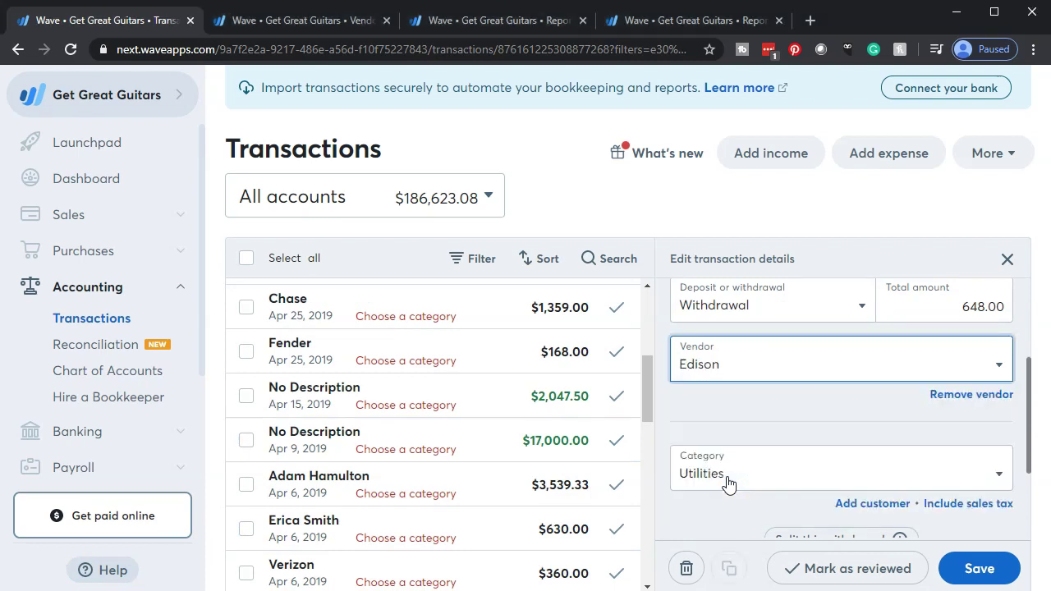
click(984, 570)
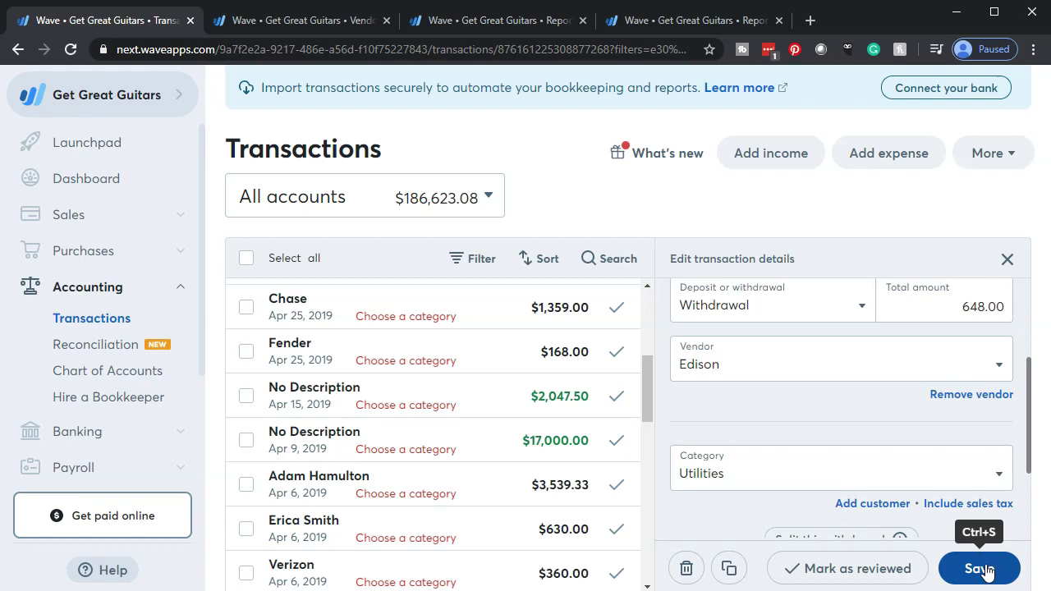
click(1007, 261)
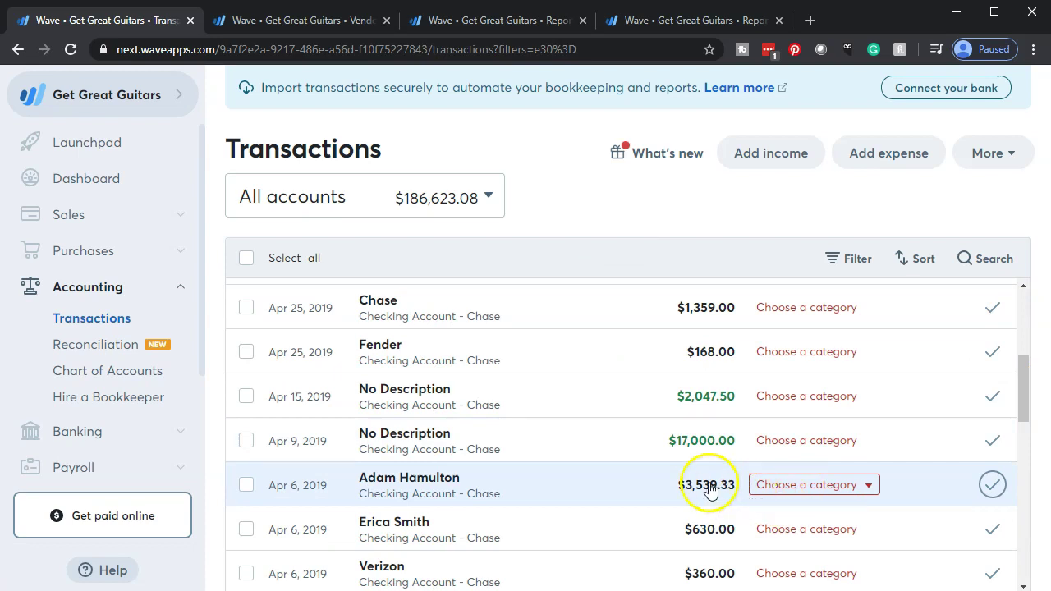
Categorize the April 30, 2019 bank charge of $20.00 as Bank Service Charges
scroll(641, 436, up, 2)
scroll(642, 442, up, 3)
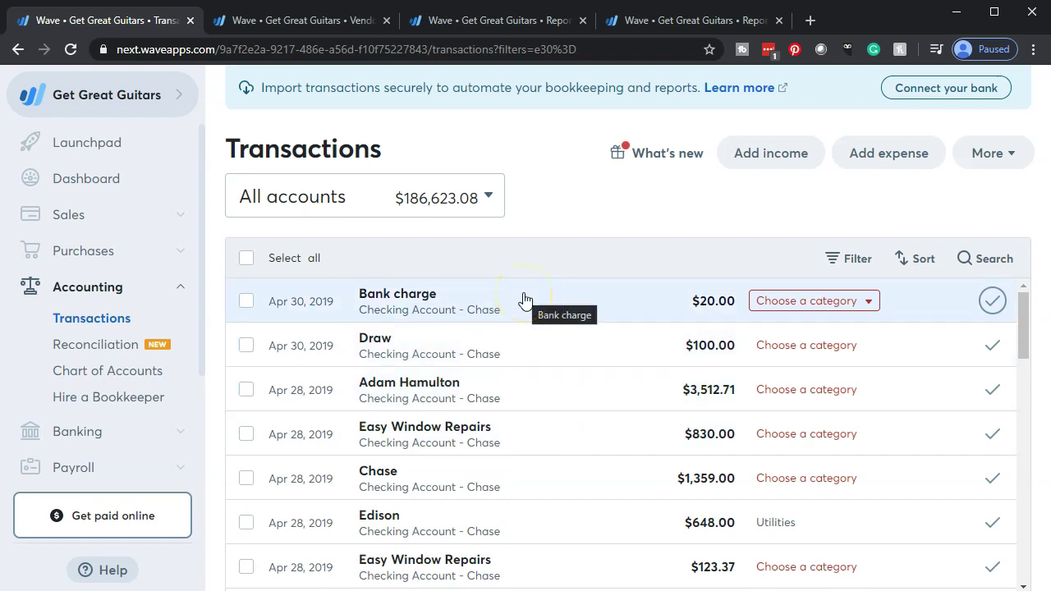
click(846, 311)
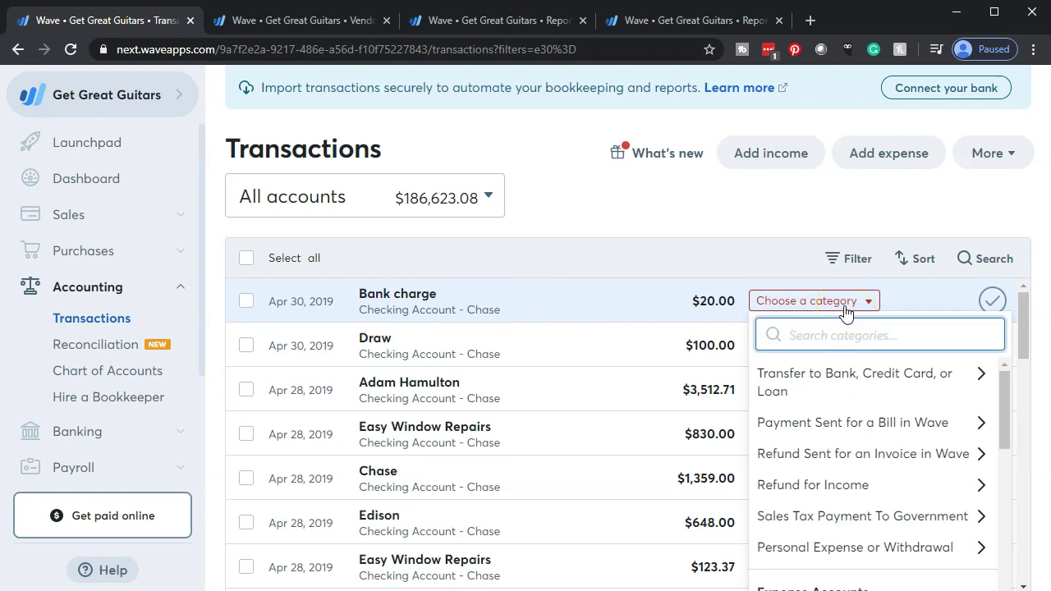
text(ba)
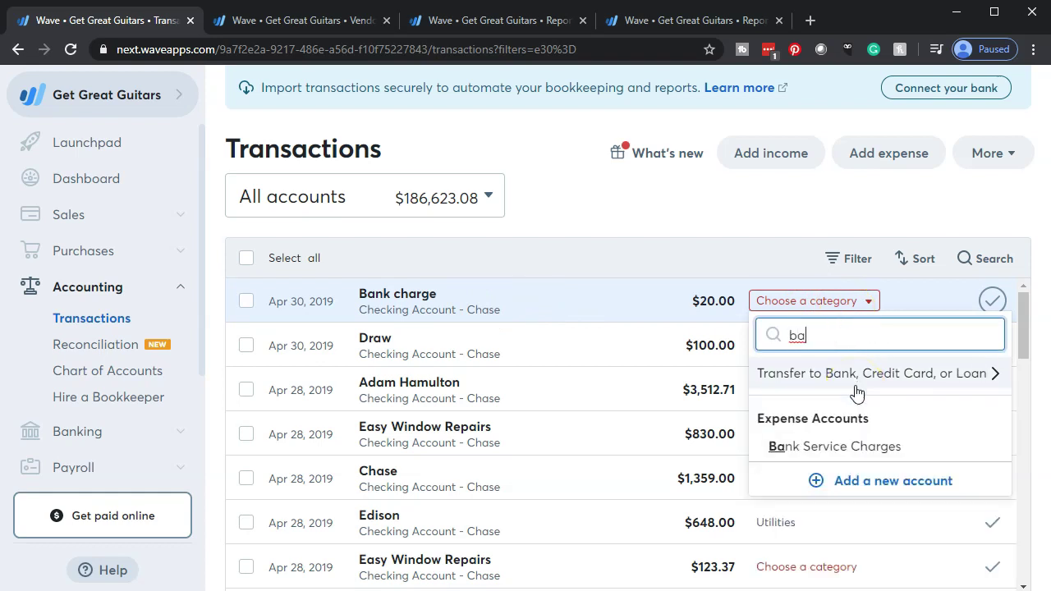
click(849, 447)
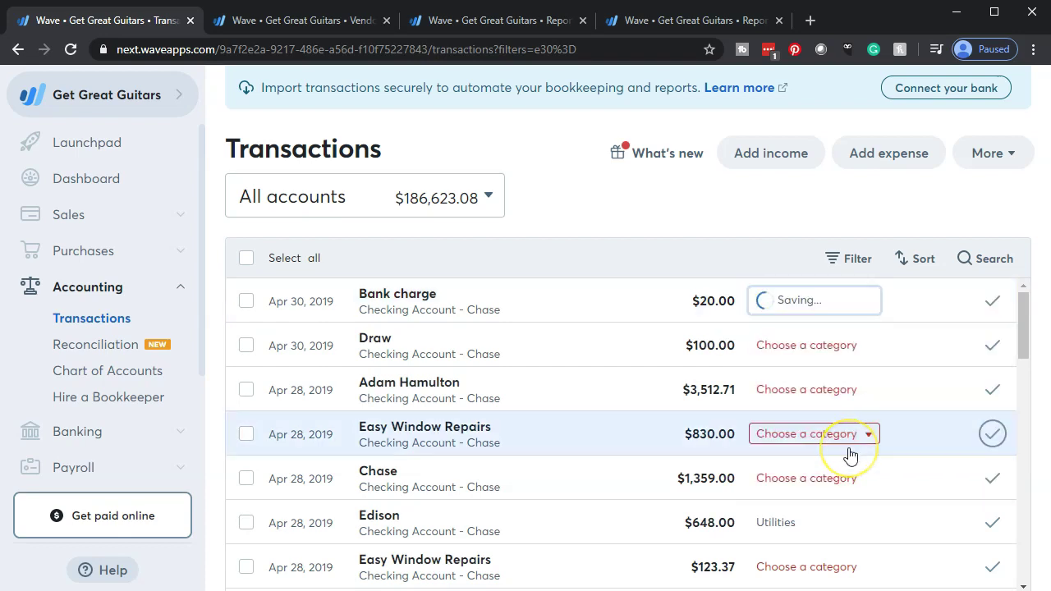
Open the April 30 bank charge's details, add Chase as its vendor and save the transaction
click(421, 294)
scroll(997, 413, down, 1)
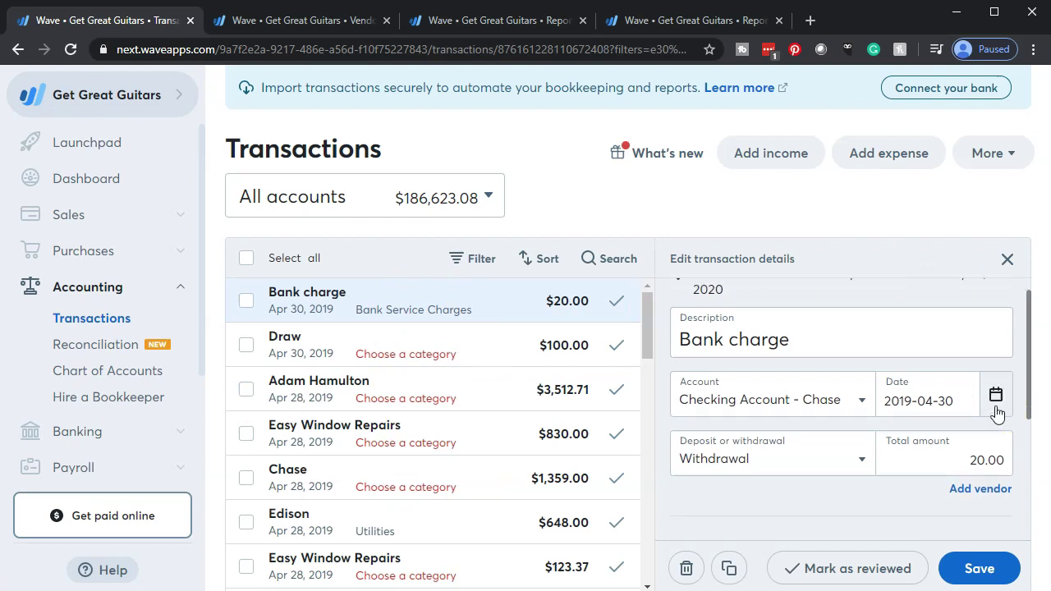
scroll(994, 411, down, 1)
scroll(950, 434, down, 2)
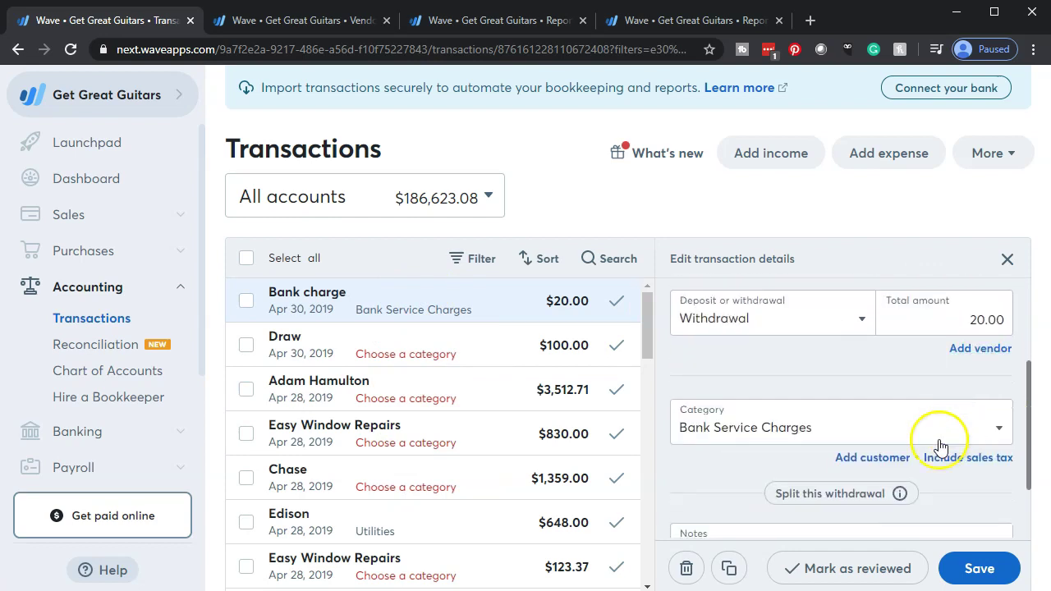
click(959, 351)
click(904, 376)
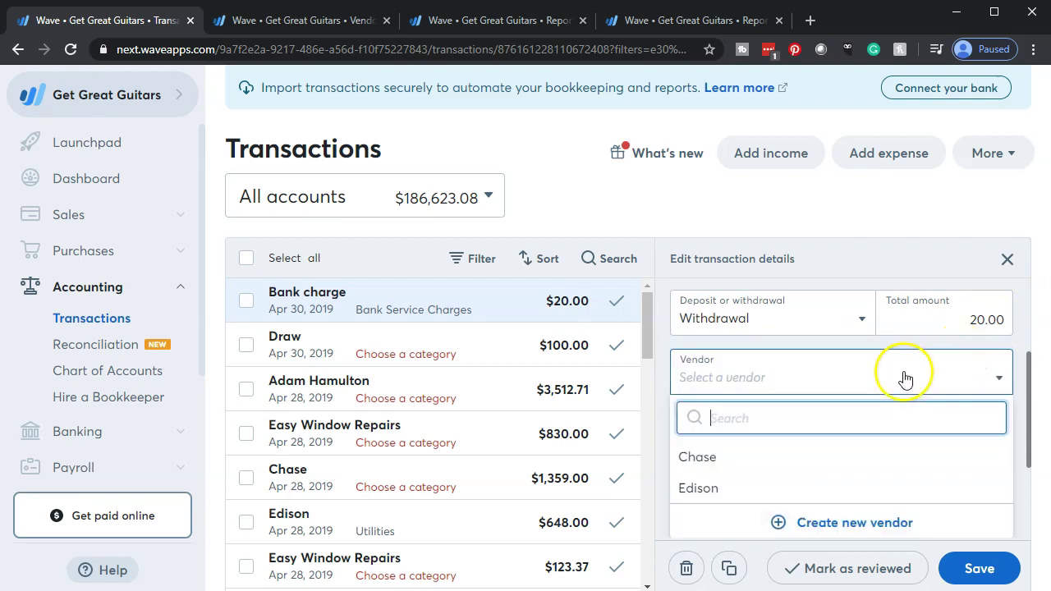
click(718, 465)
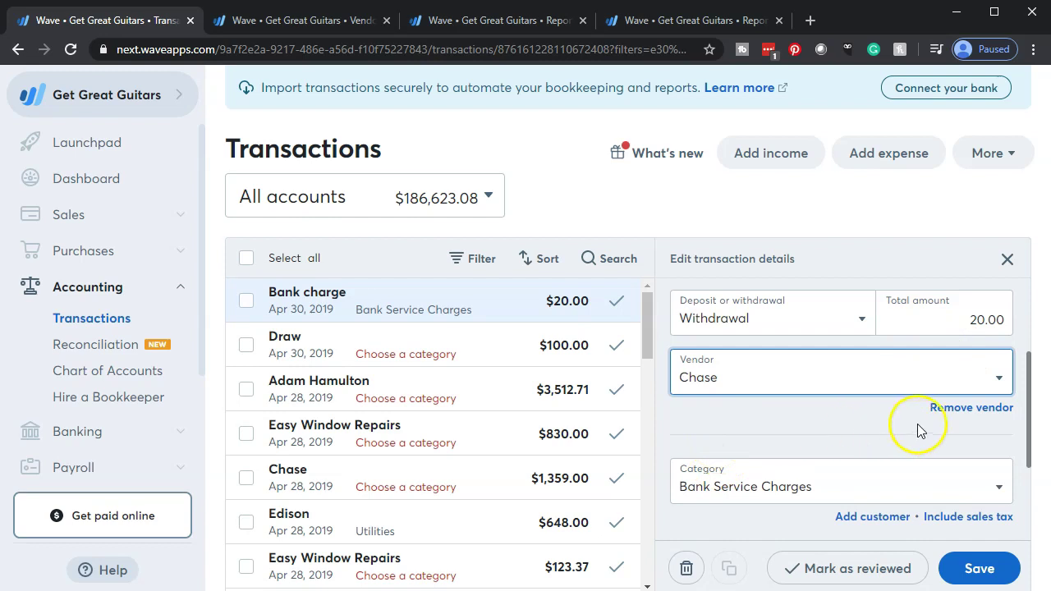
click(941, 380)
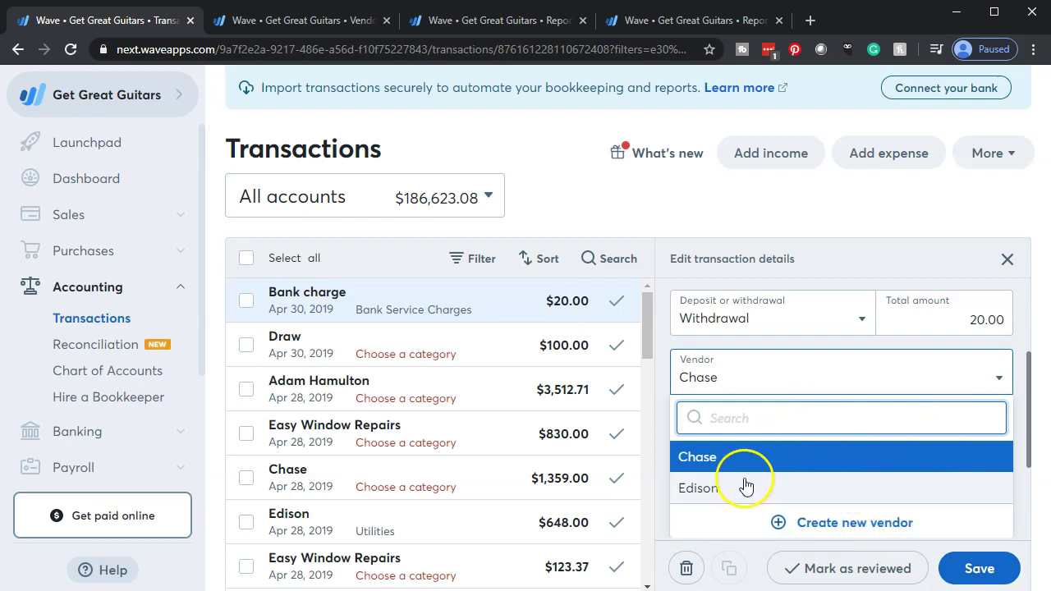
click(715, 462)
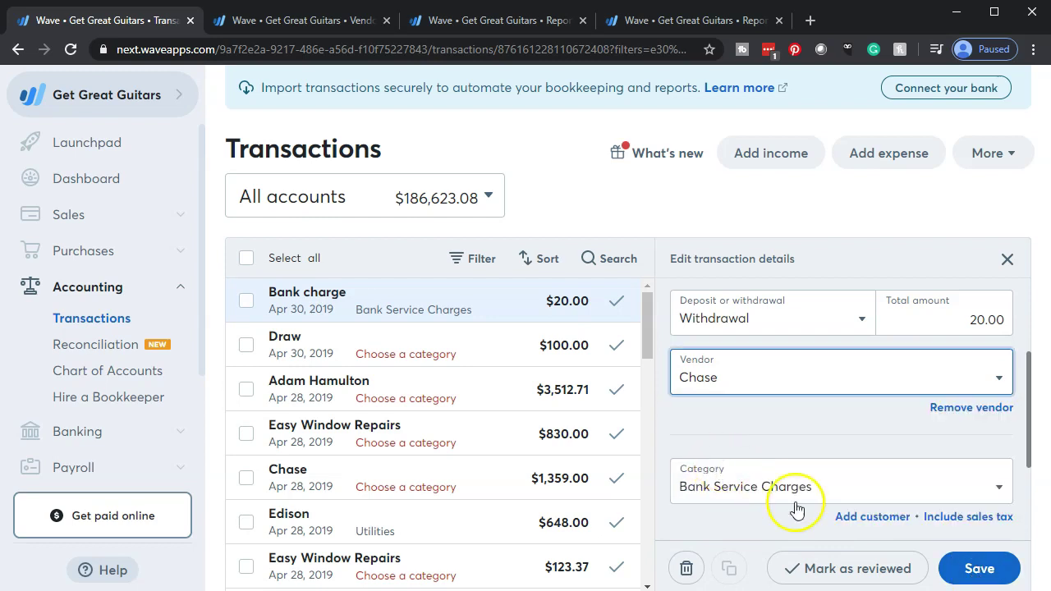
click(971, 570)
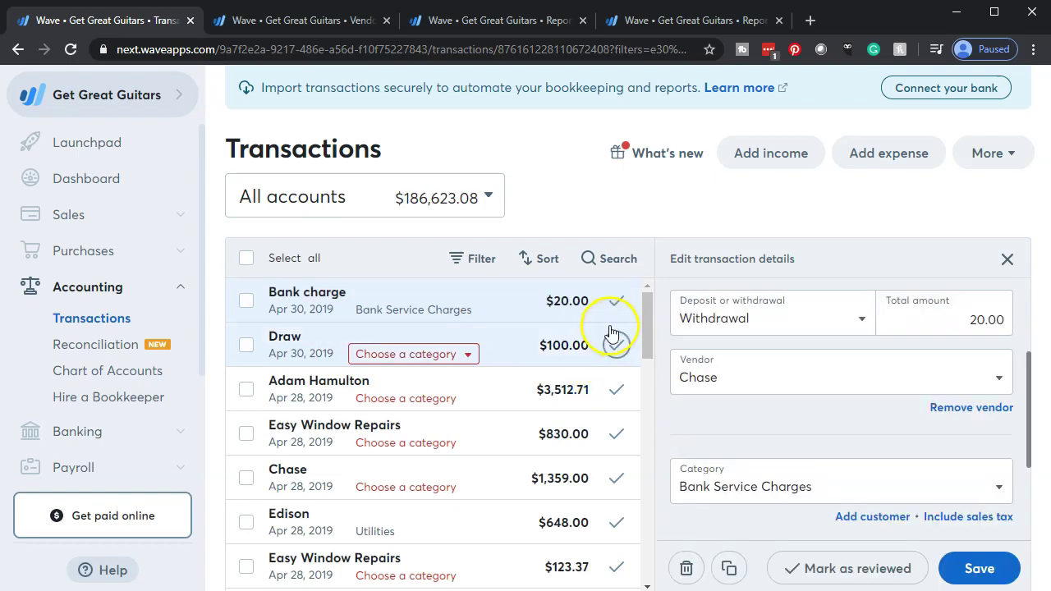
Mark the $20.00 bank charge and the $648.00 Edison transaction as reviewed and close the transaction details
click(616, 301)
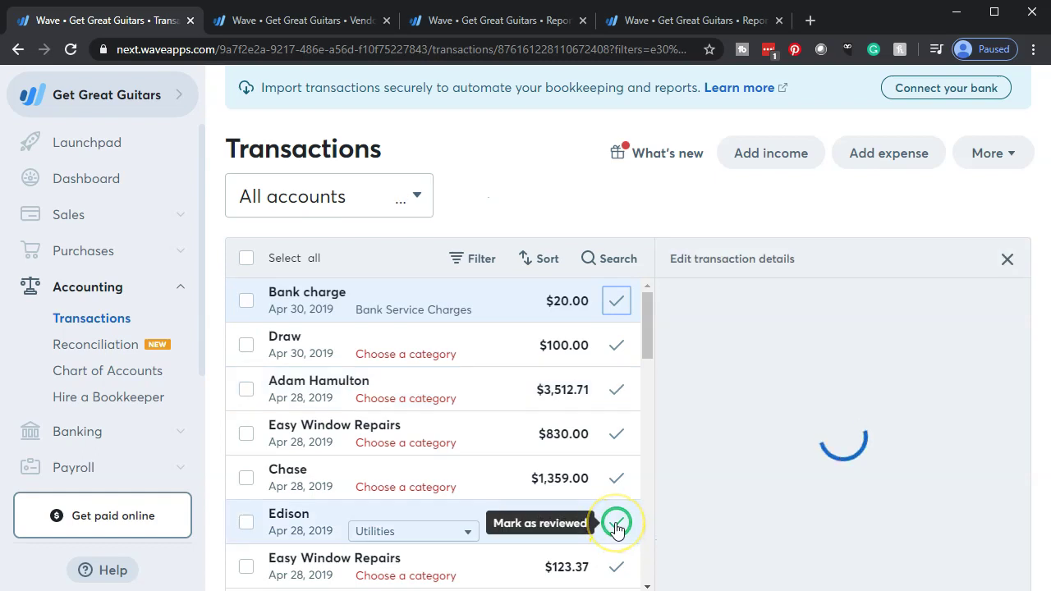
click(1009, 261)
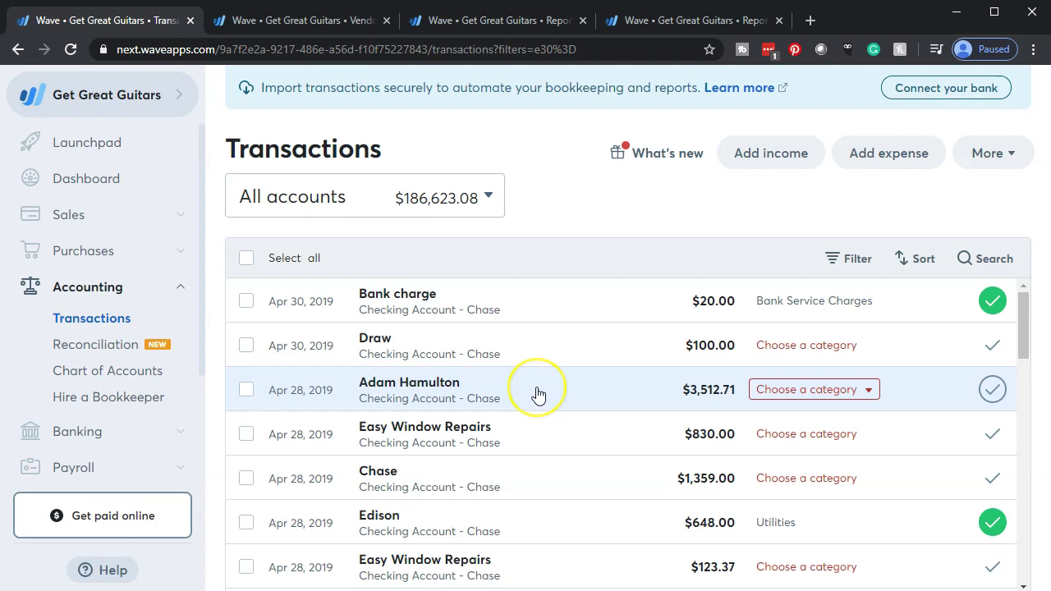
Categorize the April 28 Easy Window Repairs transaction of $830.00 as Repairs & Maintenance
scroll(537, 394, down, 1)
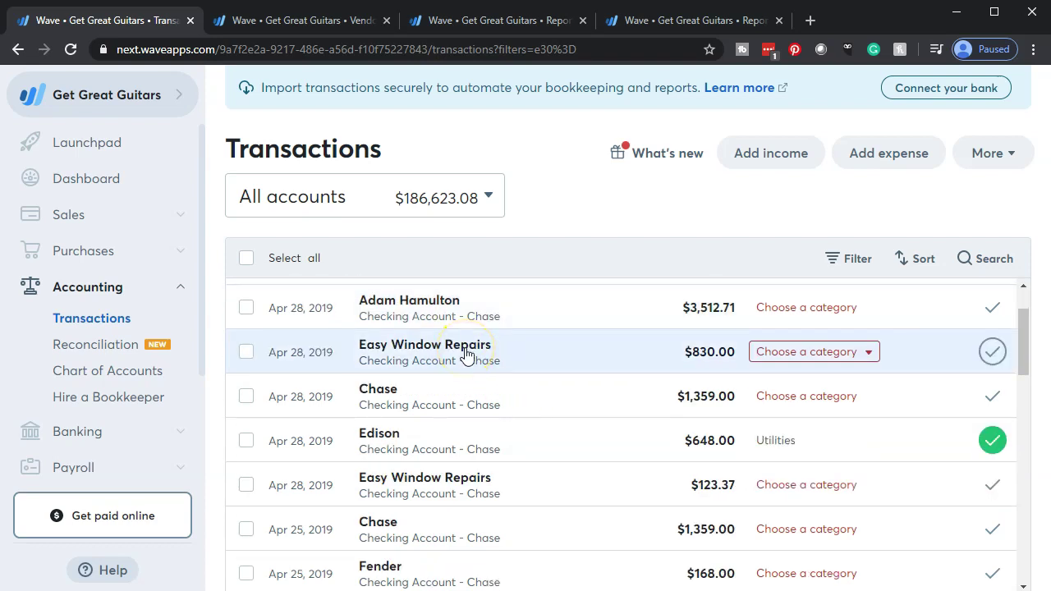
click(867, 351)
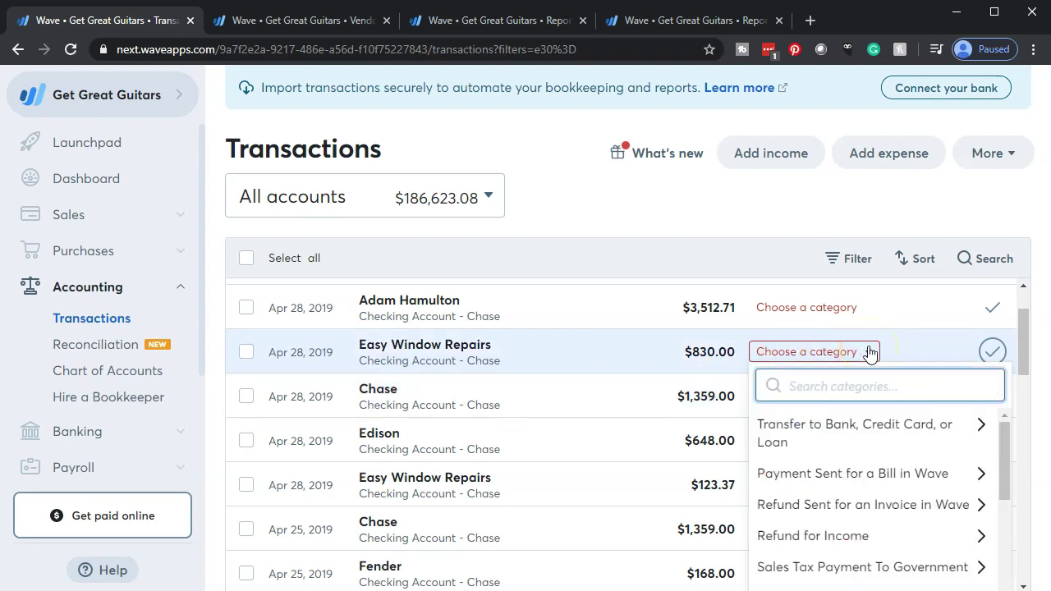
click(883, 457)
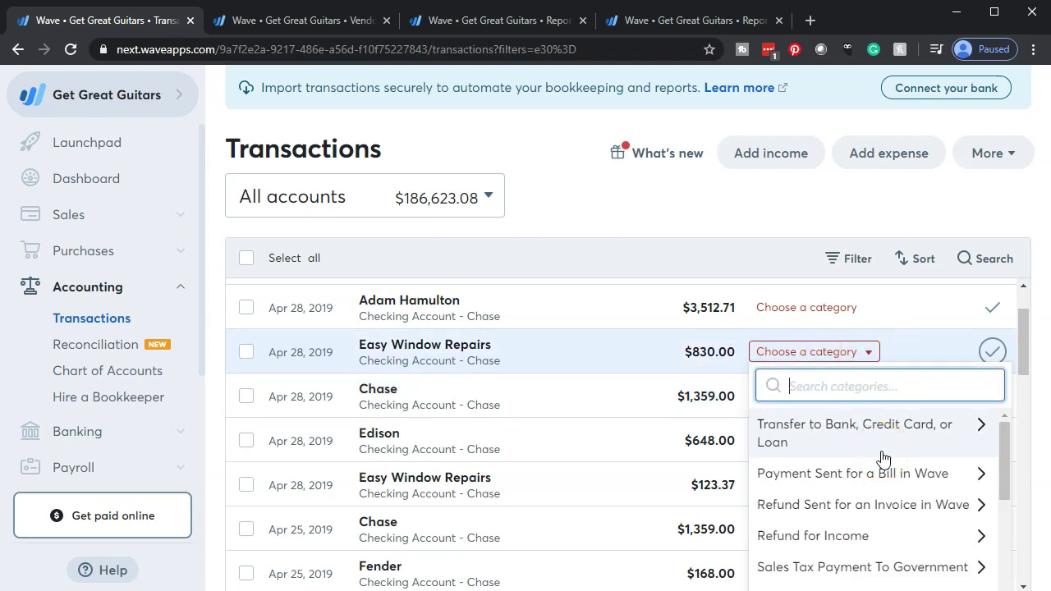
text(Rep)
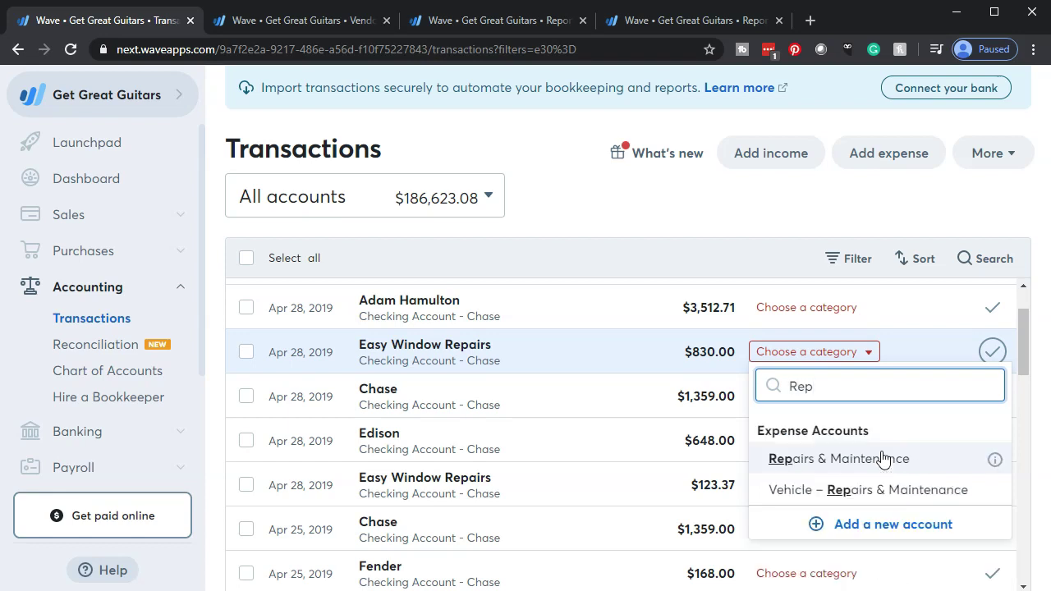
click(802, 467)
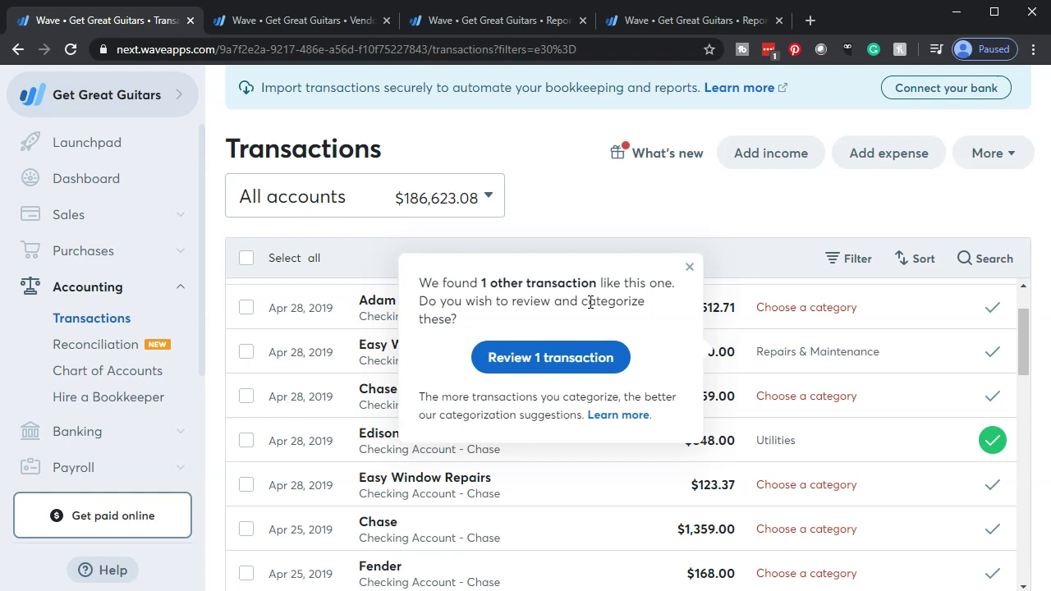
Review the similar $123.37 Easy Window Repairs transaction, applying the Repairs & Maintenance category and marking it as reviewed
click(571, 371)
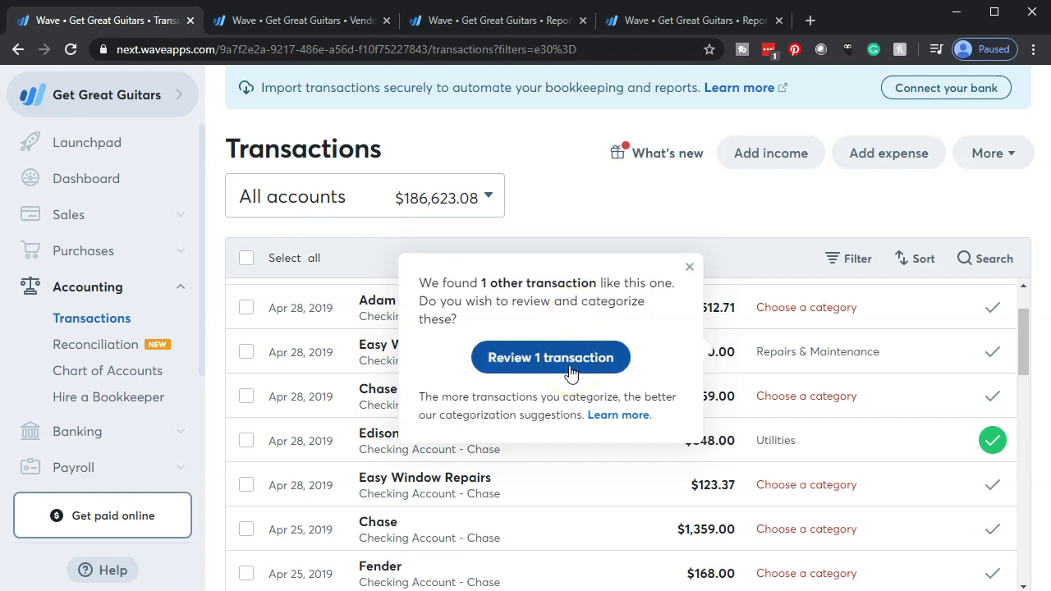
click(572, 371)
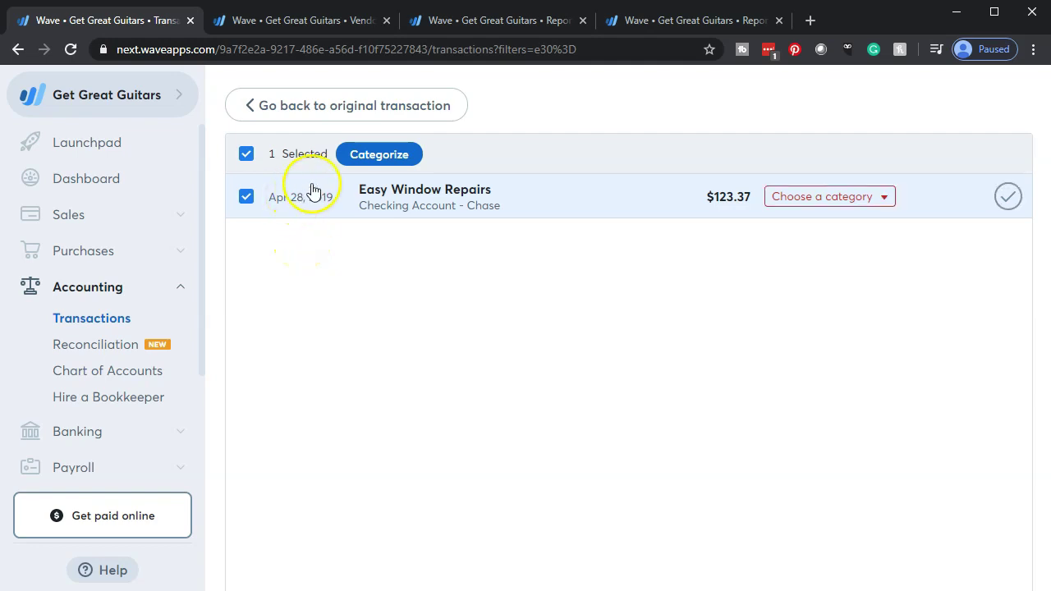
click(366, 156)
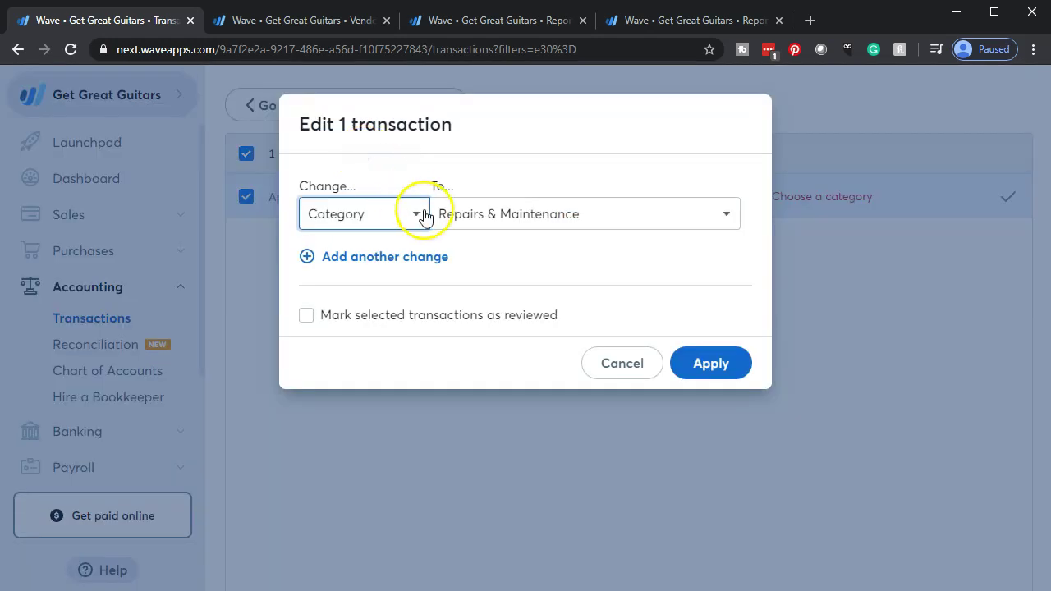
click(424, 215)
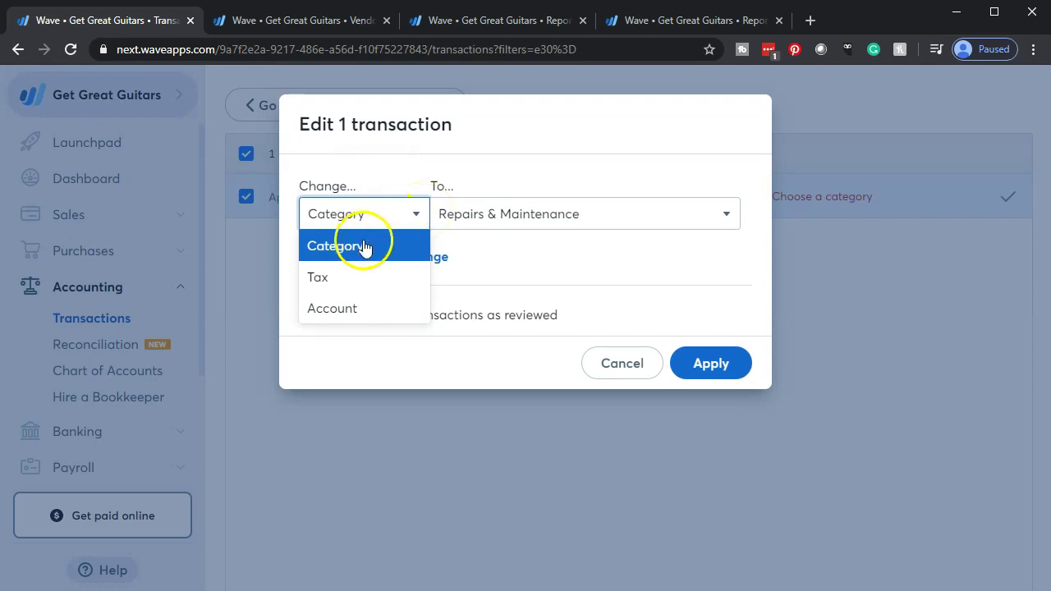
click(338, 245)
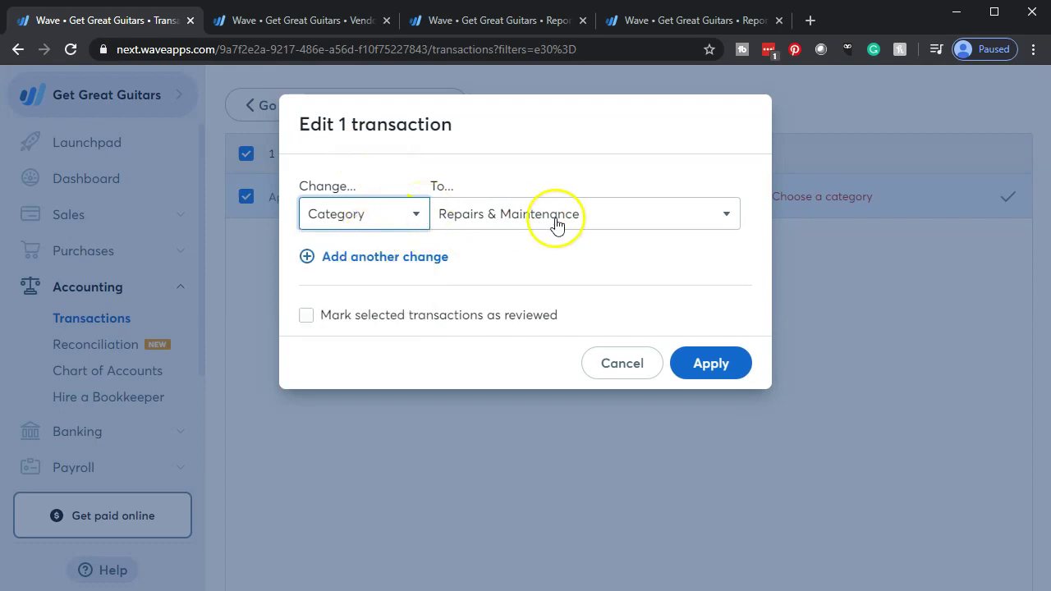
click(584, 261)
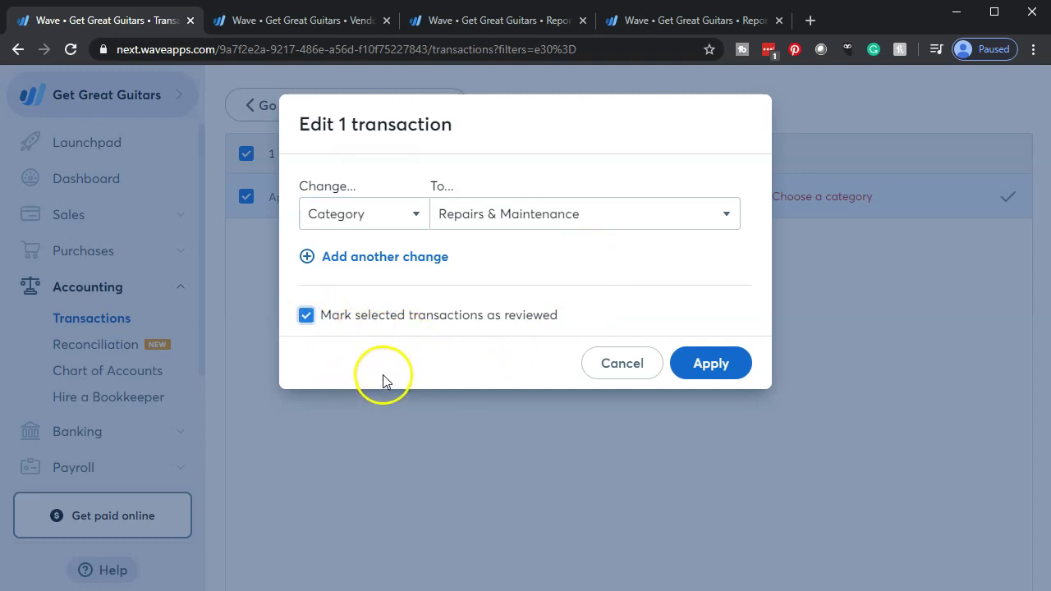
click(709, 364)
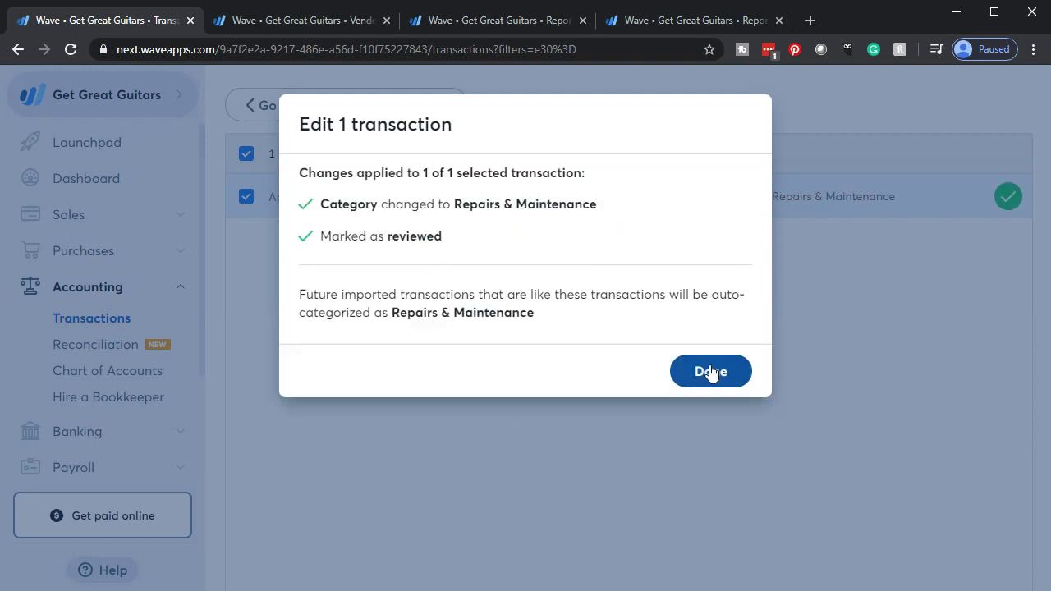
click(711, 372)
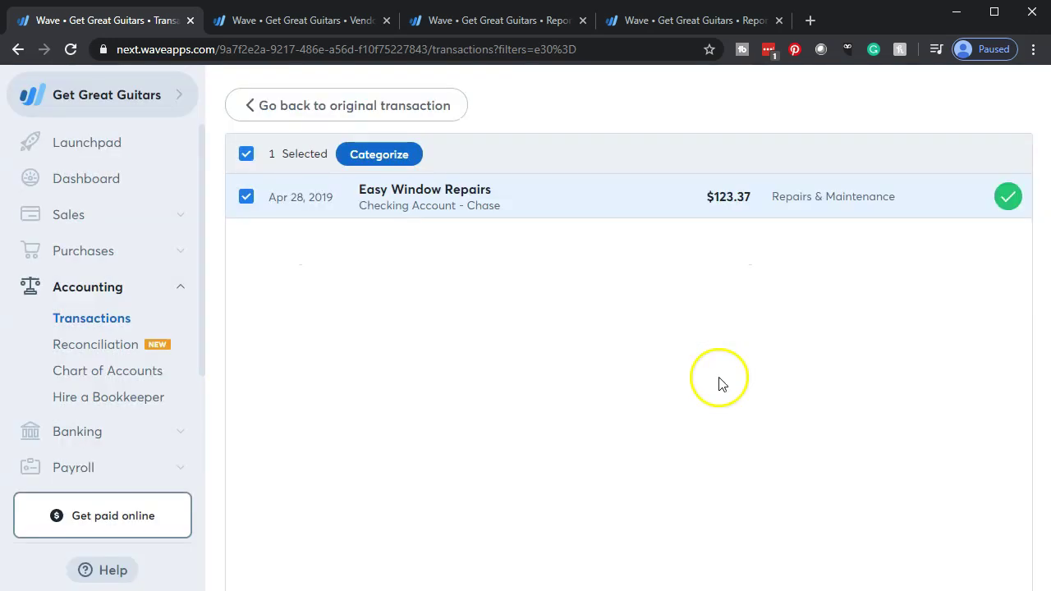
Return to the full transaction list and mark the $830.00 Easy Window Repairs transaction as reviewed
click(280, 111)
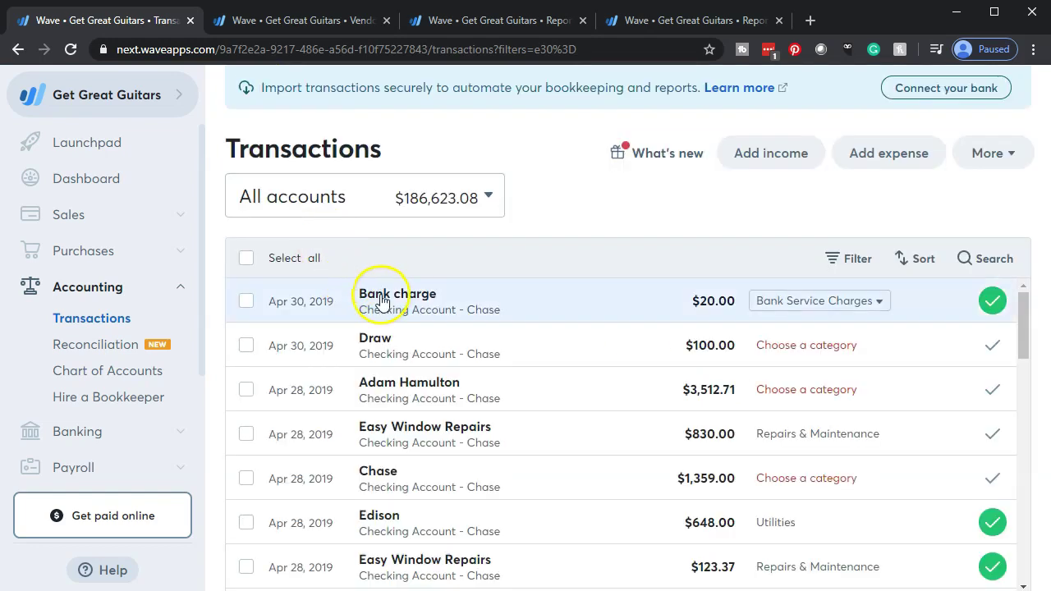
scroll(591, 355, down, 1)
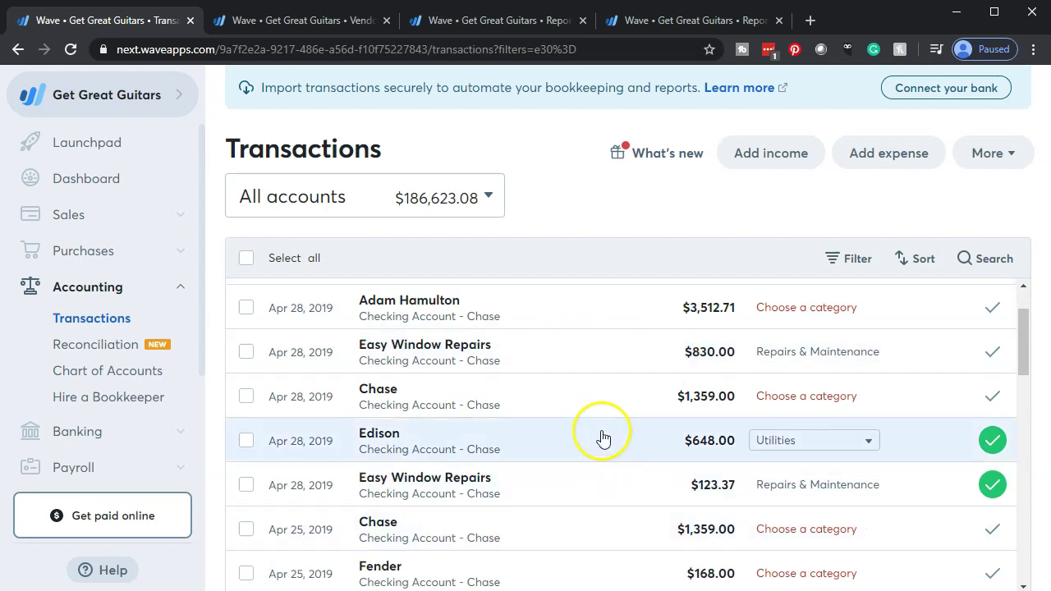
click(994, 353)
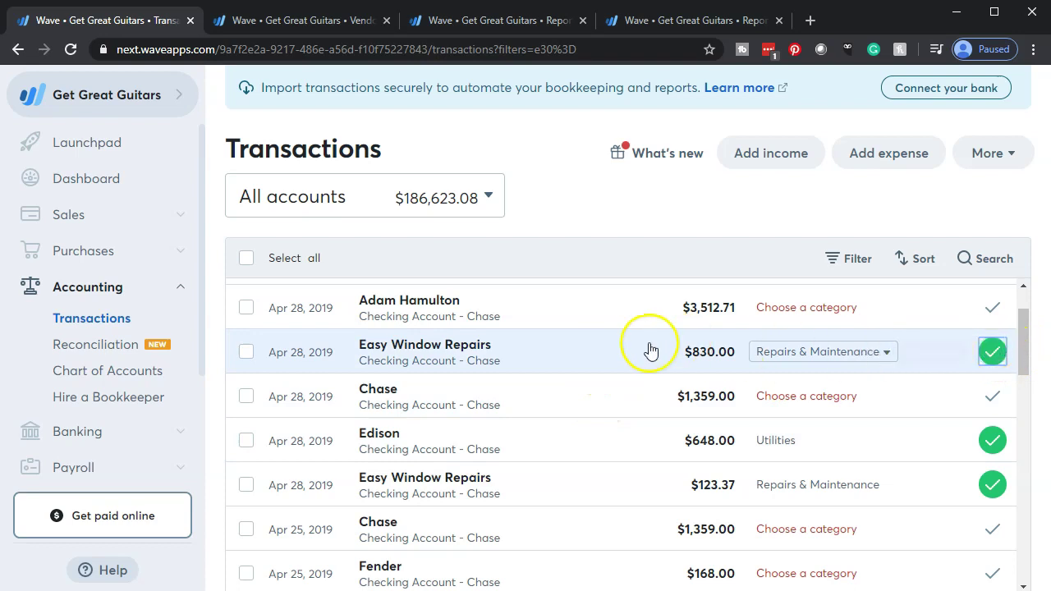
Open the $830.00 Easy Window Repairs transaction's details, copy its description and add a vendor field showing the available vendors
click(496, 361)
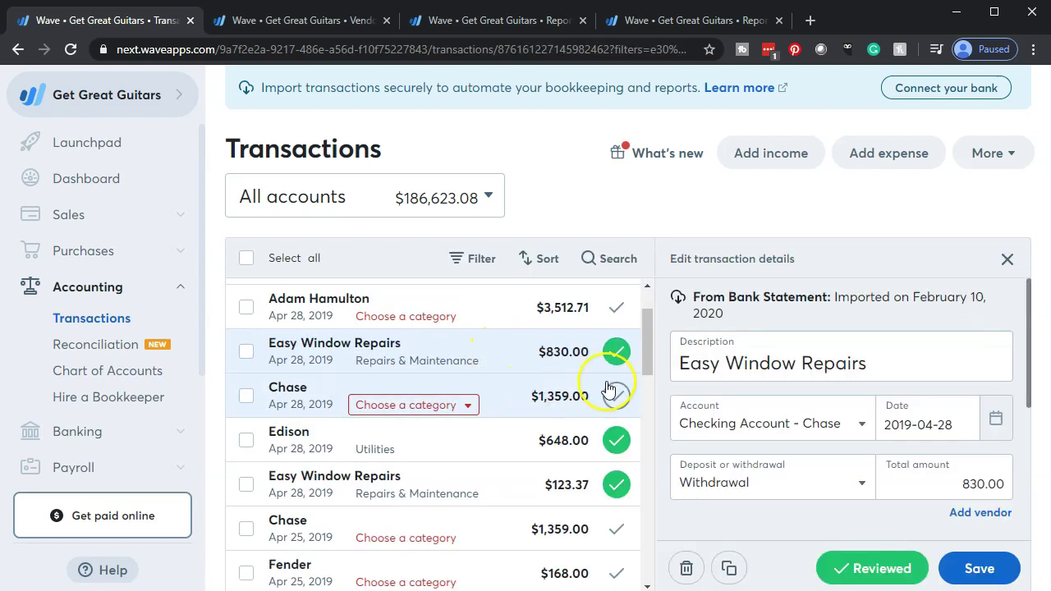
drag(867, 366, 673, 361)
key(ctrl+c)
scroll(863, 356, down, 2)
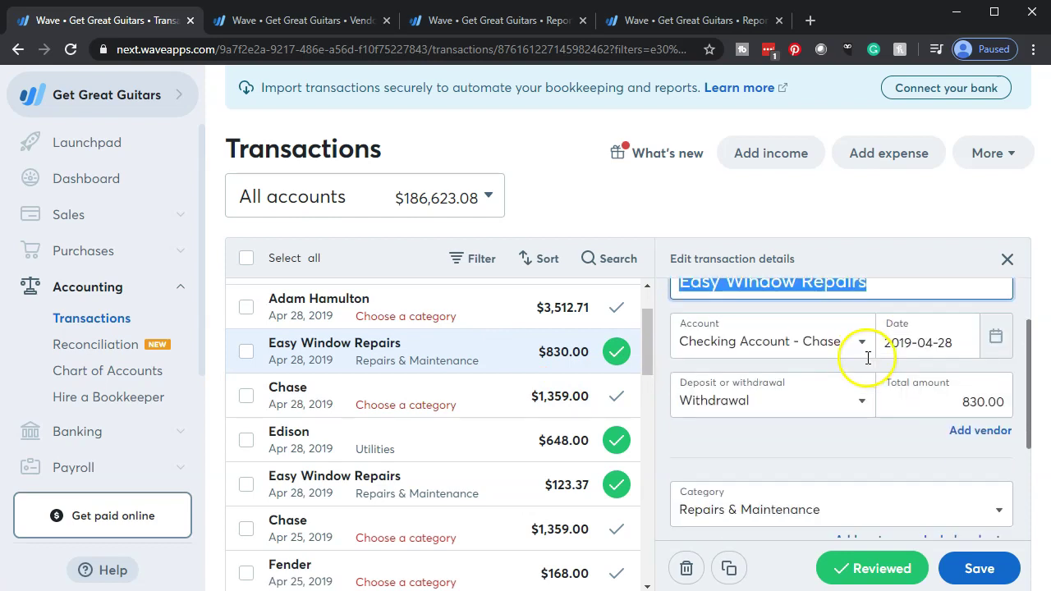
click(963, 350)
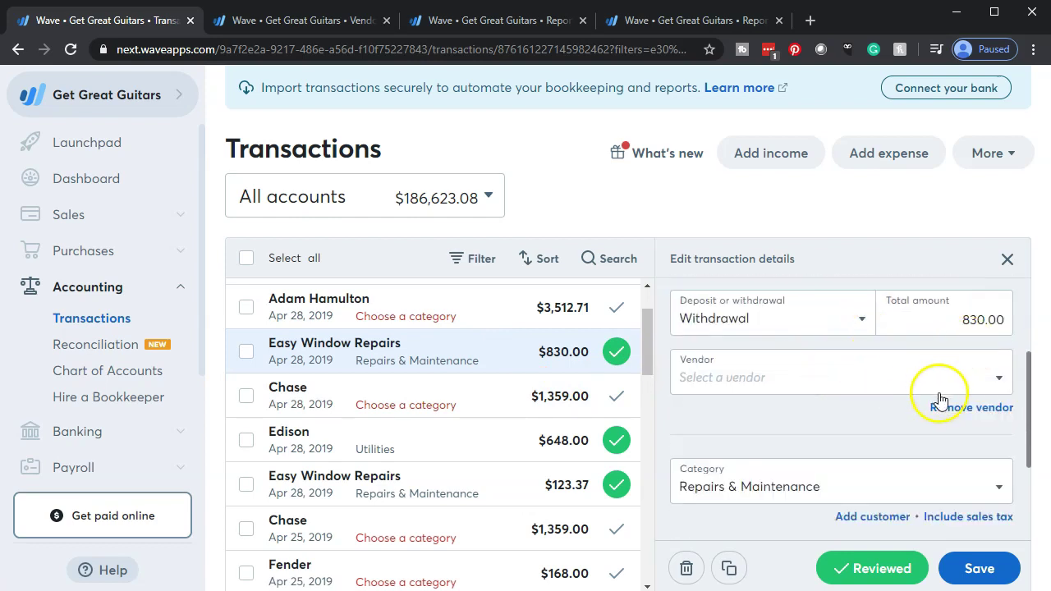
click(914, 395)
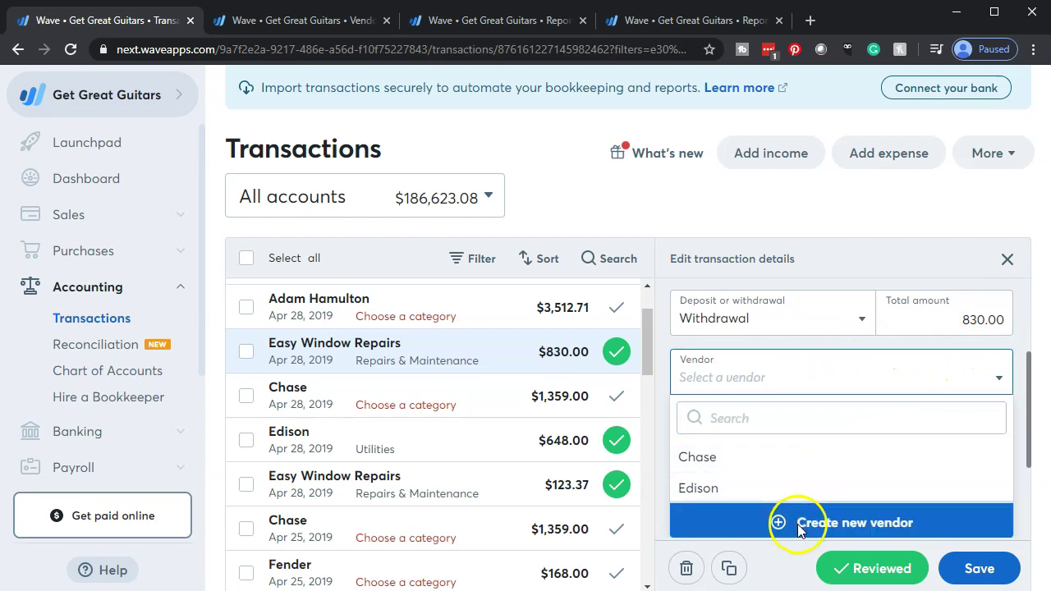
Create and save a new vendor named Easy Window Repairs and close the vendor page
click(781, 453)
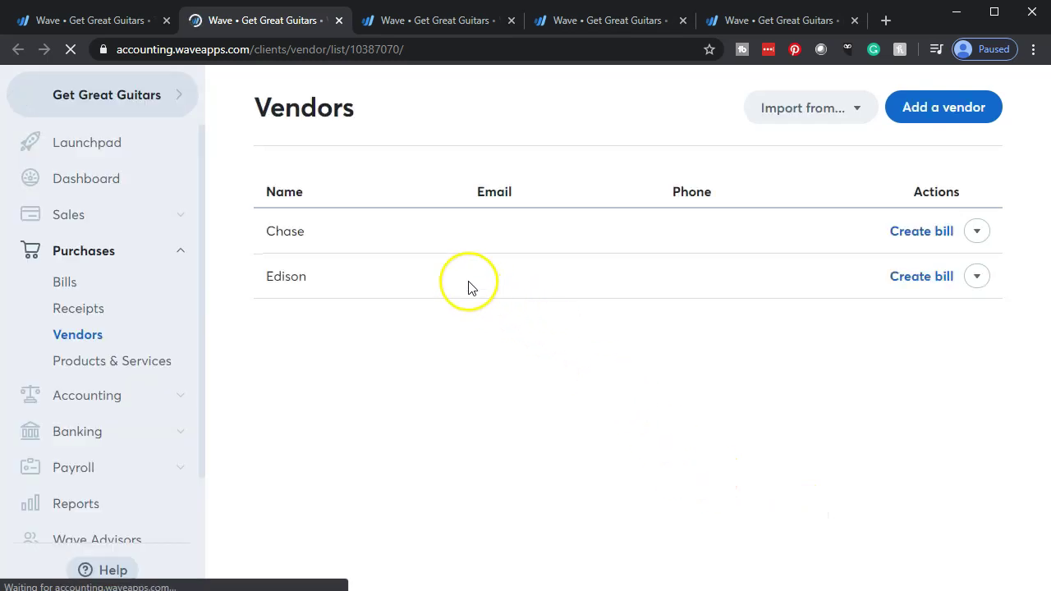
click(940, 121)
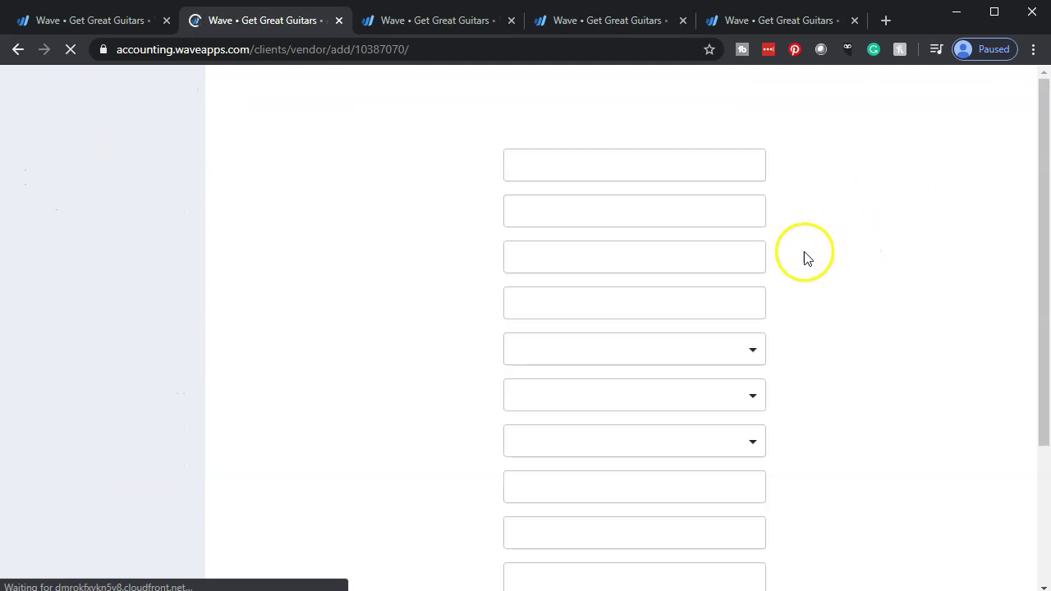
click(578, 168)
key(ctrl+v)
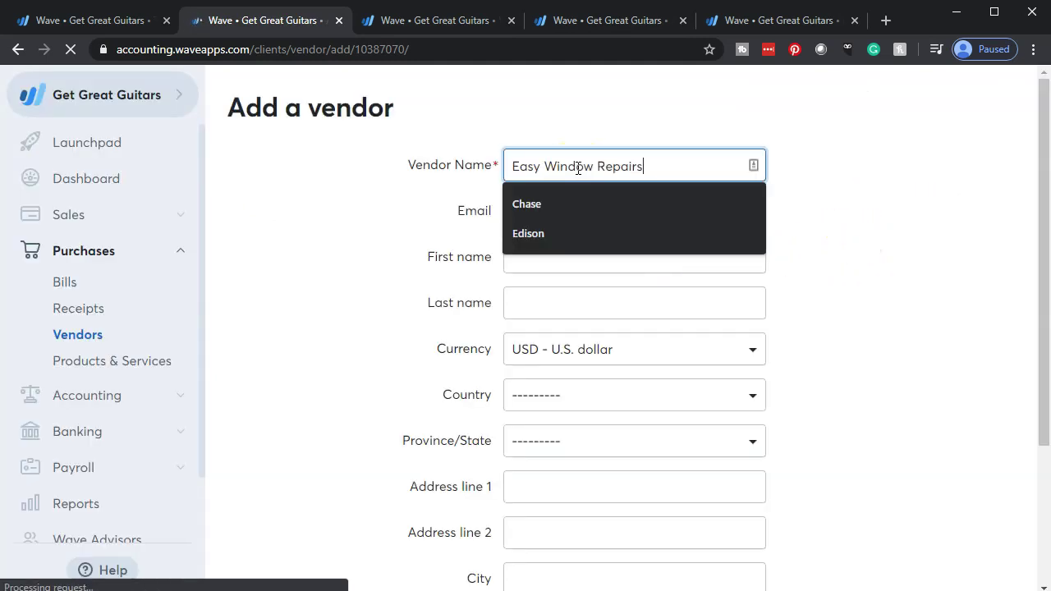
click(375, 241)
scroll(260, 340, down, 3)
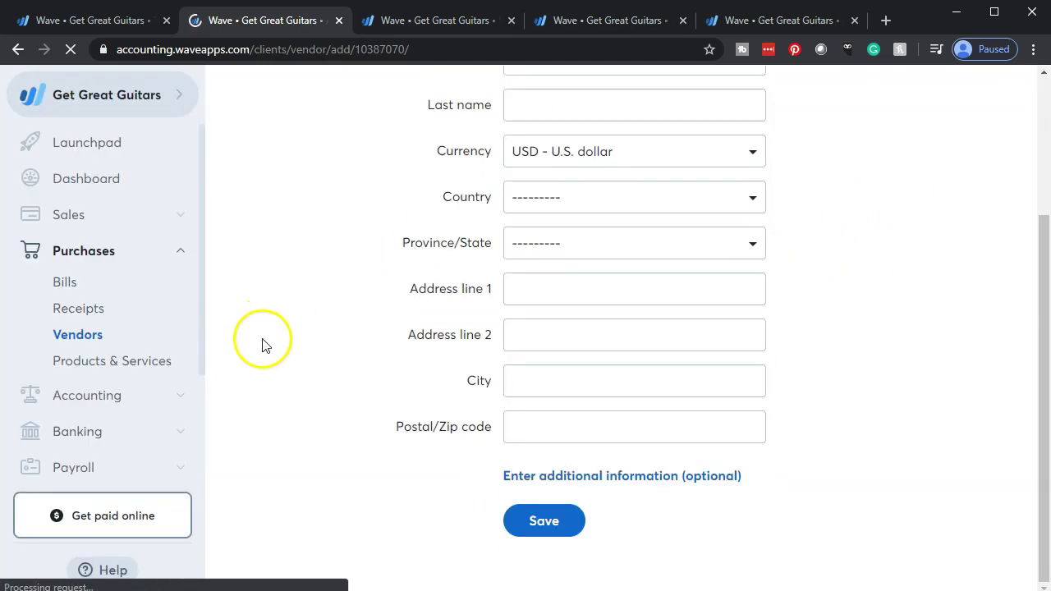
click(547, 529)
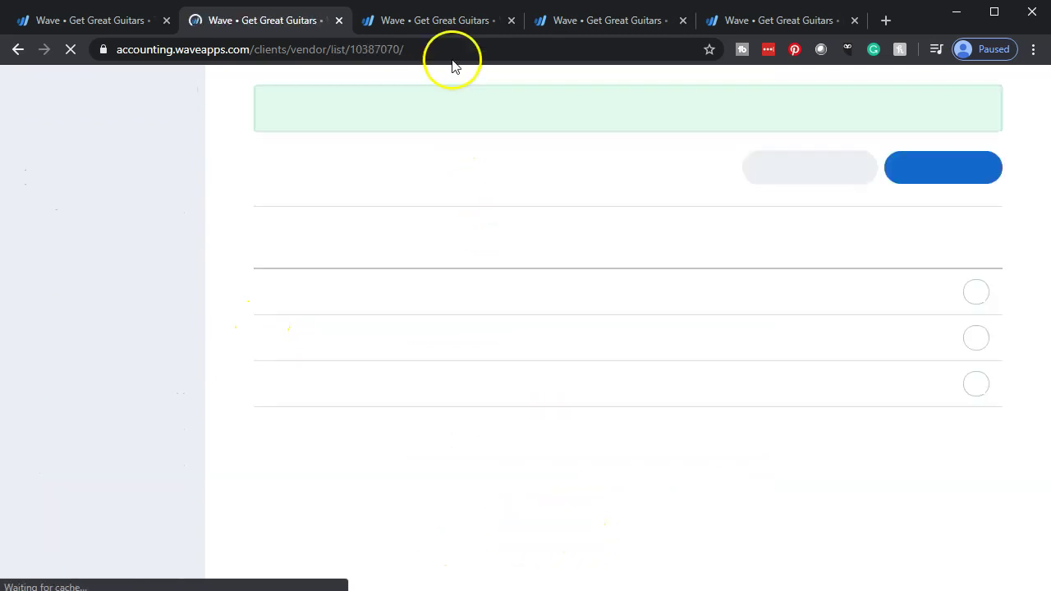
click(343, 27)
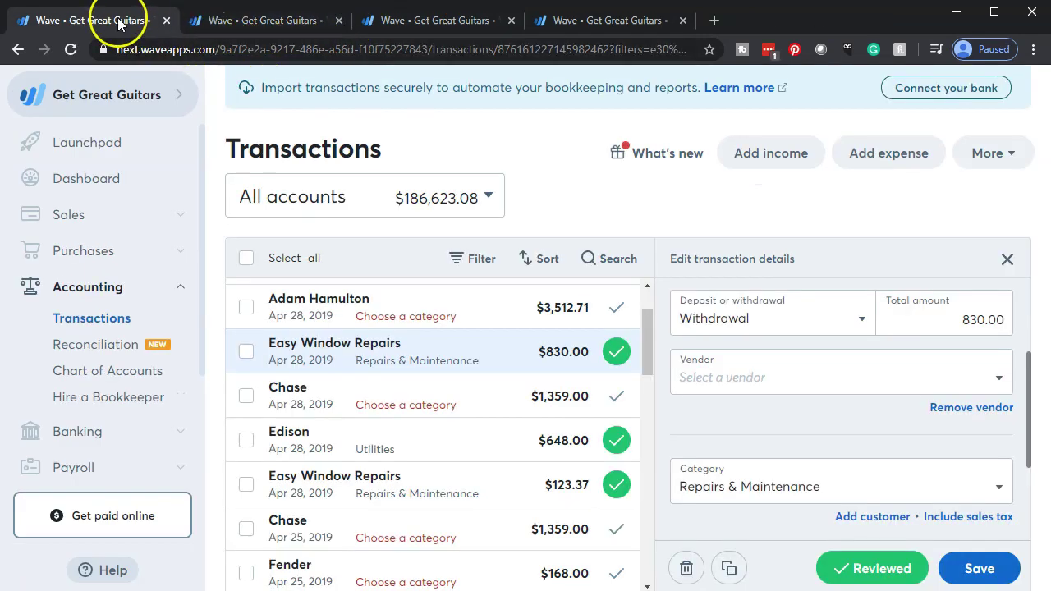
Reload the transactions page, assign the vendor Easy Window Repairs to the $830.00 transaction and save it
click(485, 51)
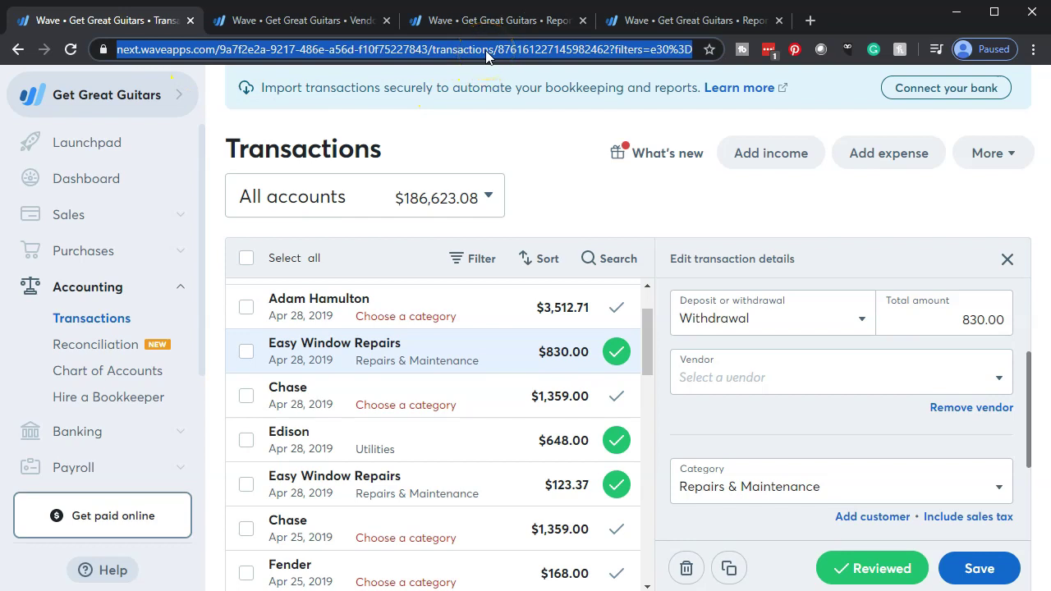
click(70, 49)
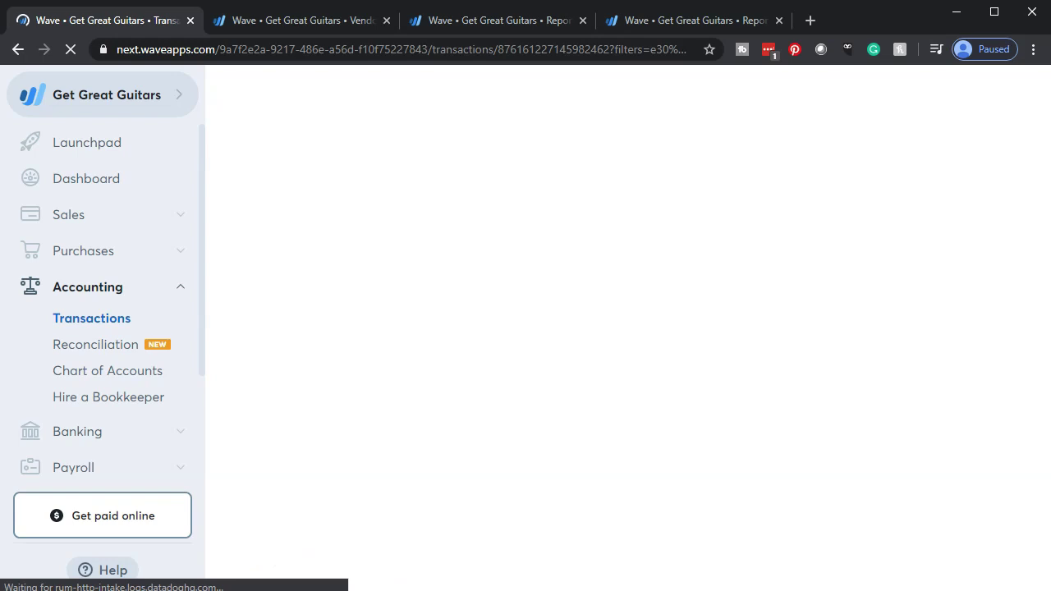
scroll(856, 467, down, 3)
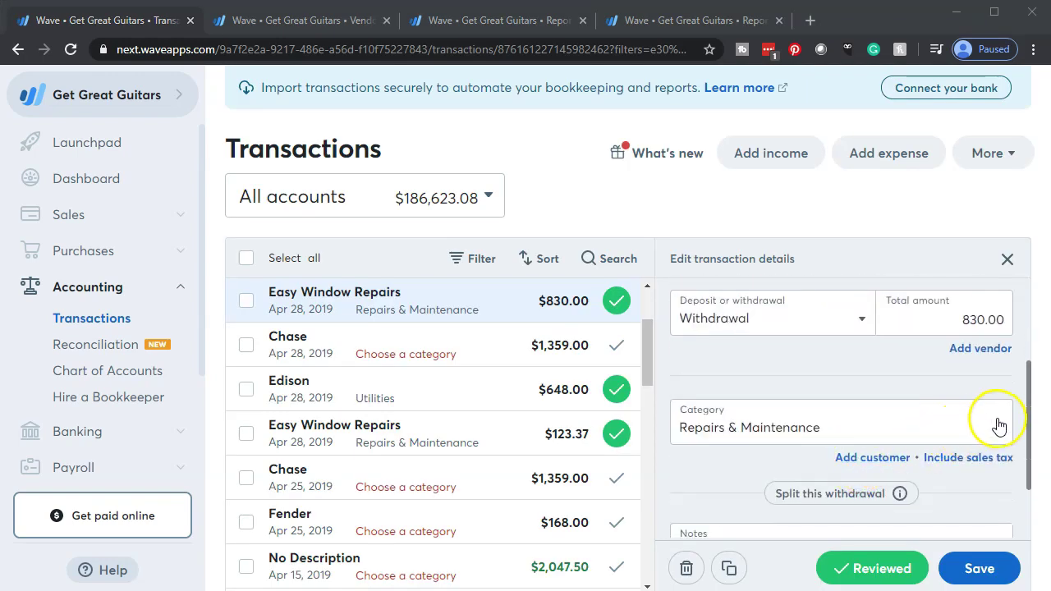
scroll(962, 427, down, 1)
scroll(977, 385, up, 1)
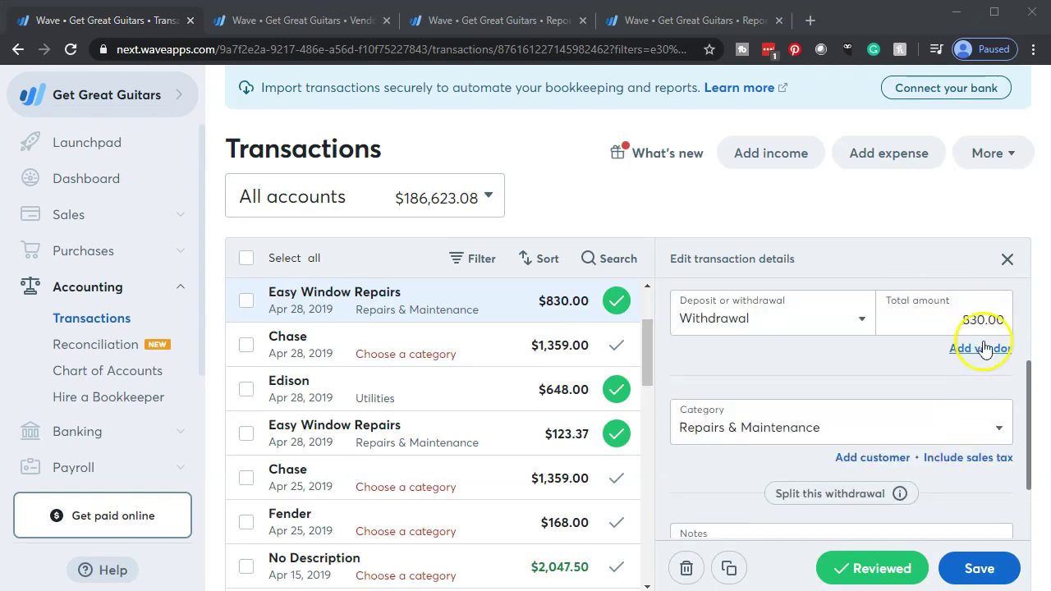
click(982, 348)
click(990, 377)
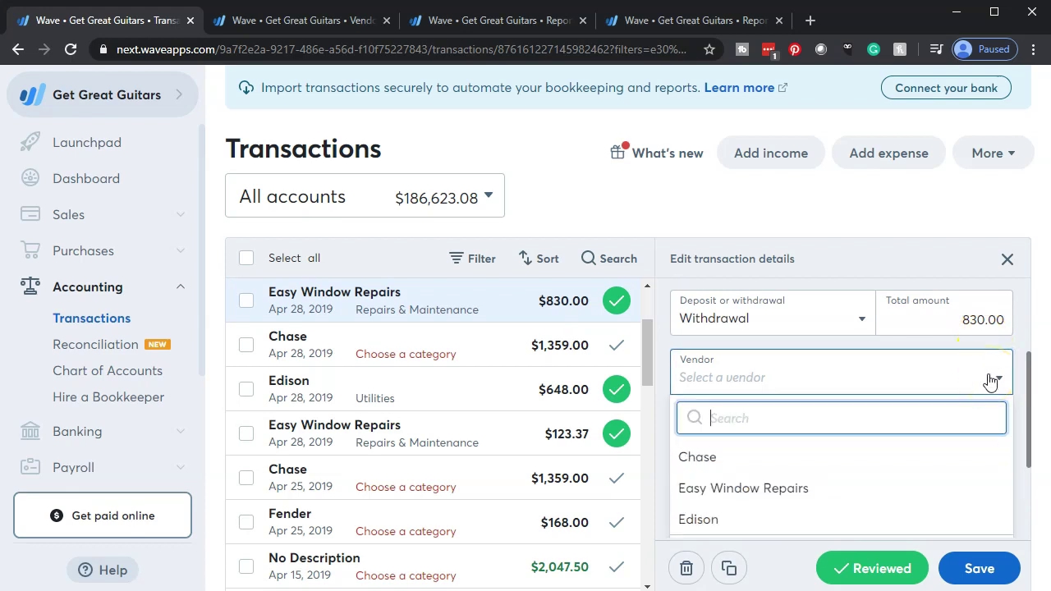
click(772, 488)
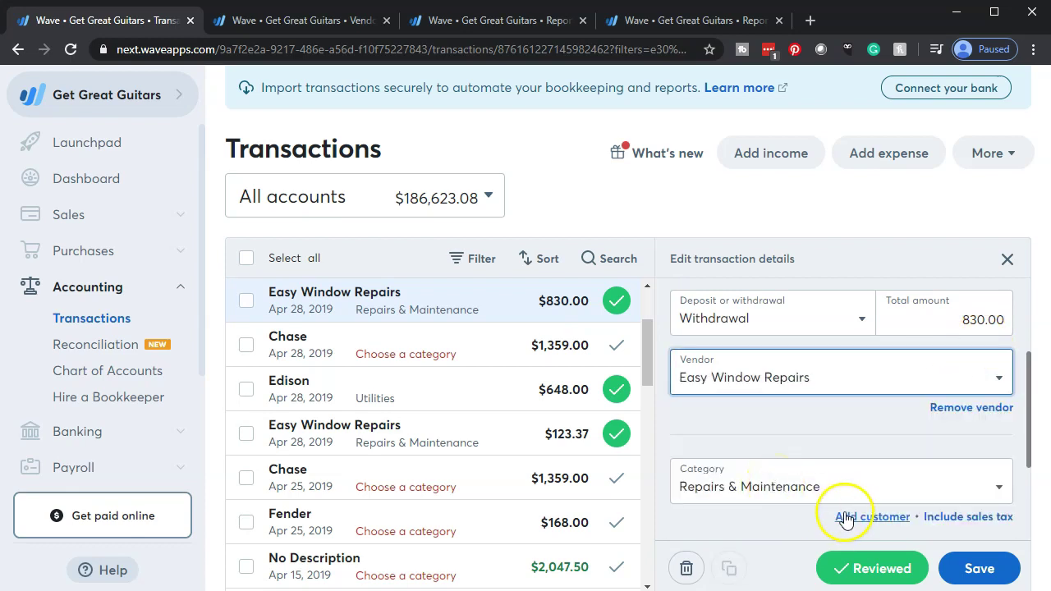
click(973, 567)
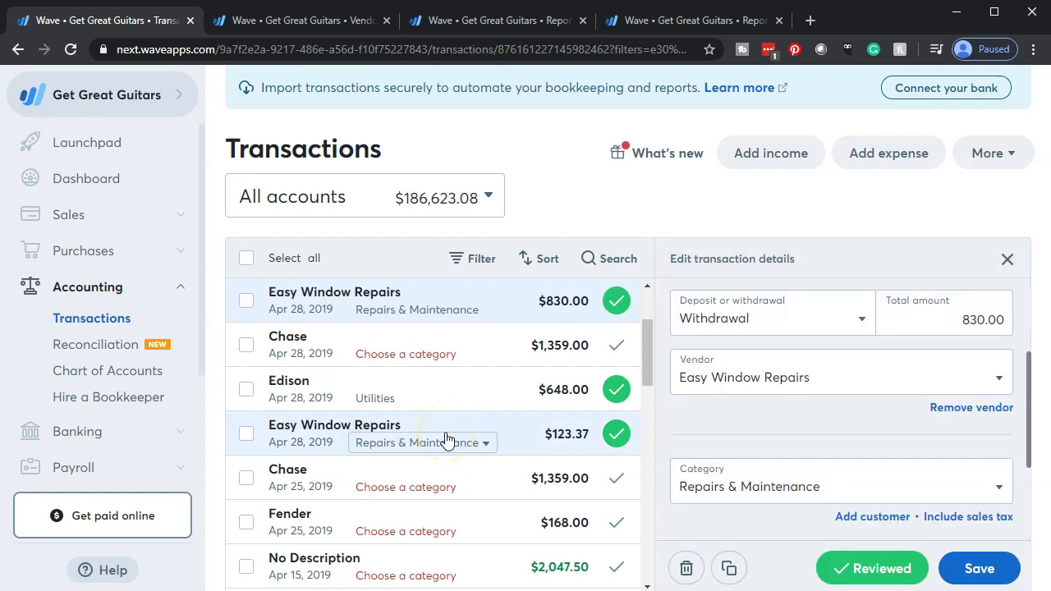
Assign the vendor Easy Window Repairs to the $123.37 Easy Window Repairs transaction and save it
click(327, 435)
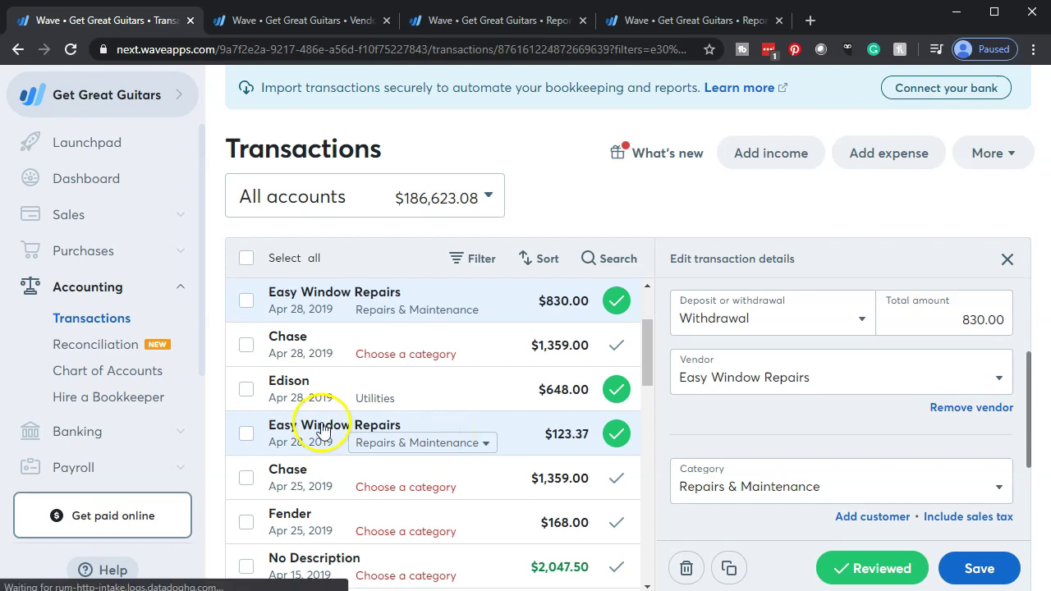
scroll(862, 427, down, 2)
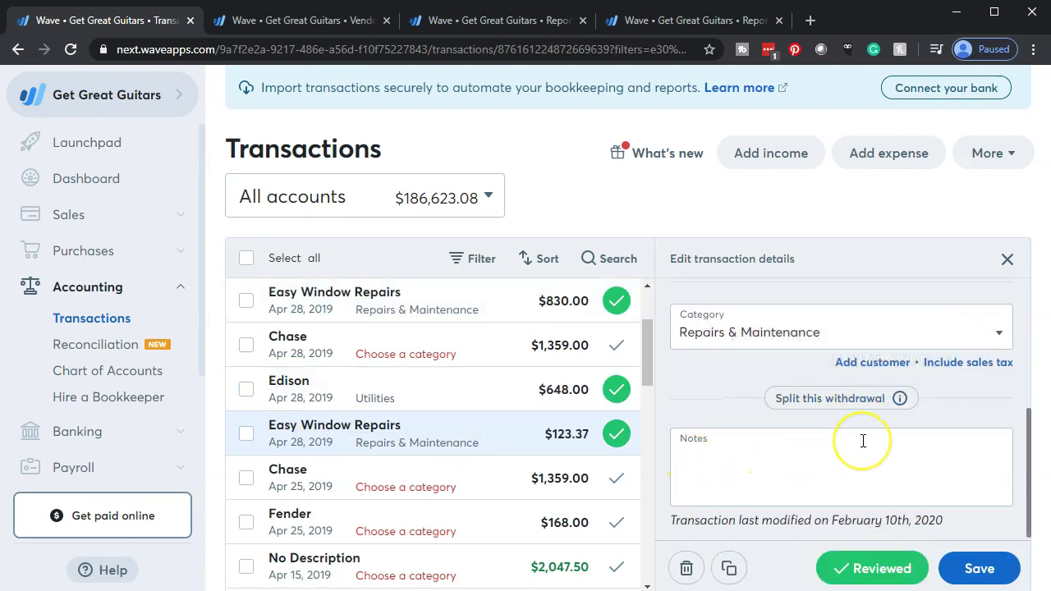
scroll(863, 441, up, 2)
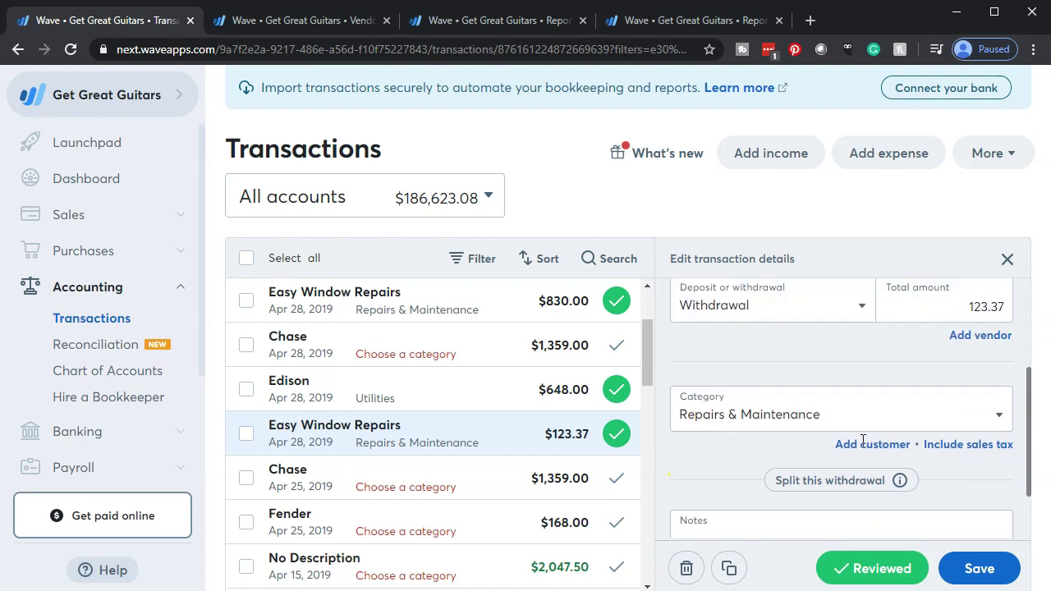
click(953, 336)
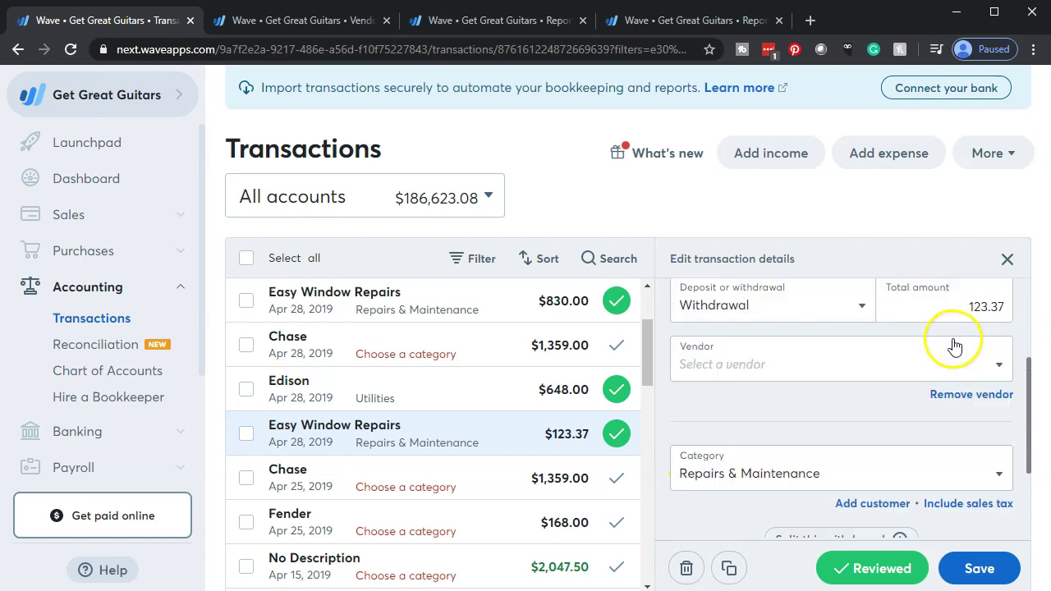
click(1002, 362)
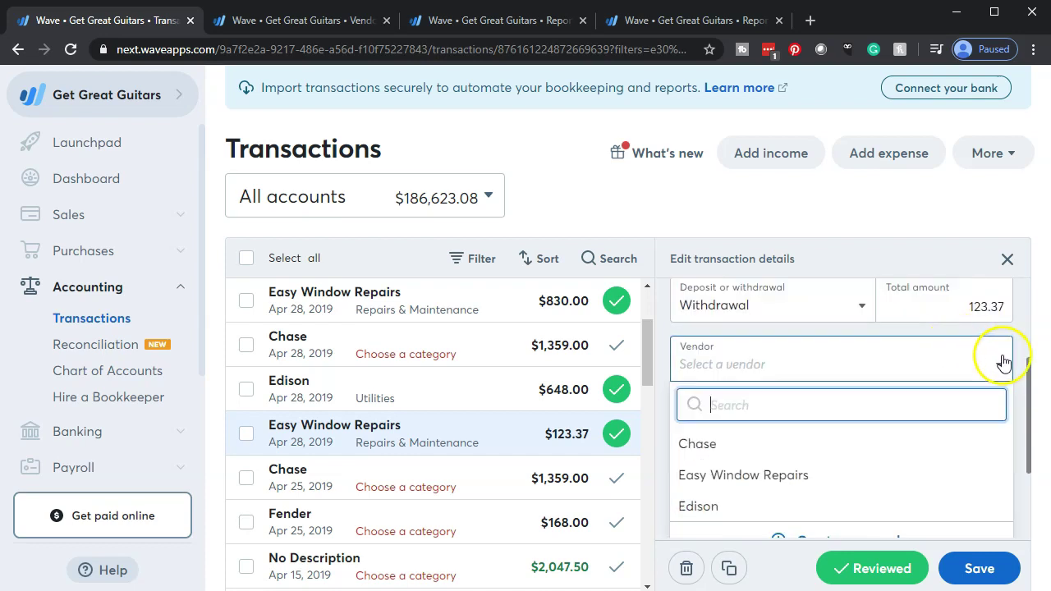
click(713, 476)
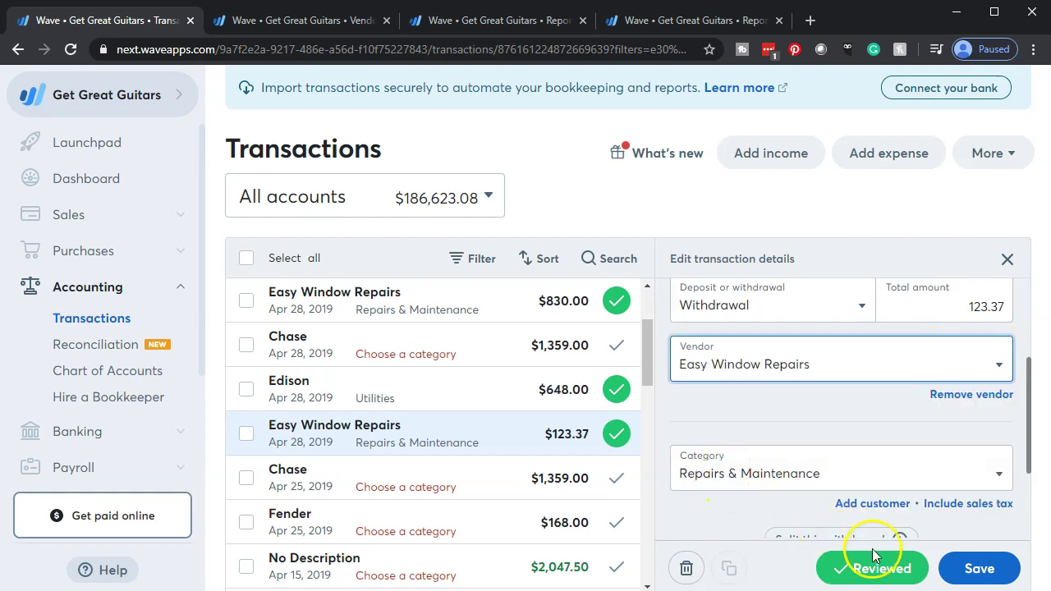
click(976, 571)
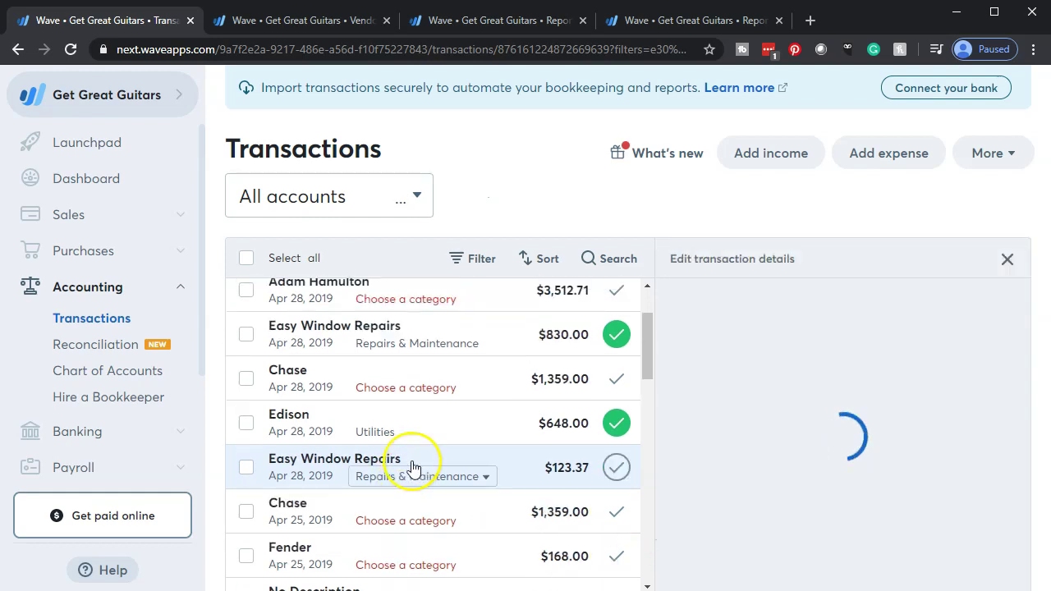
Open the details of the $360.00 Verizon transaction from April 6, 2019 and copy its description
scroll(412, 467, up, 2)
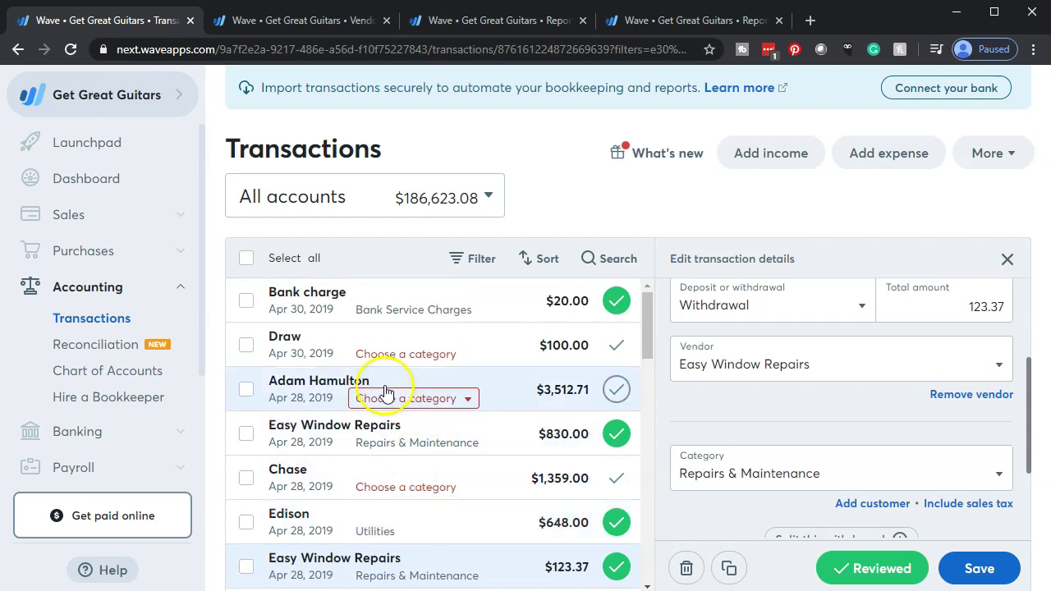
scroll(390, 400, down, 2)
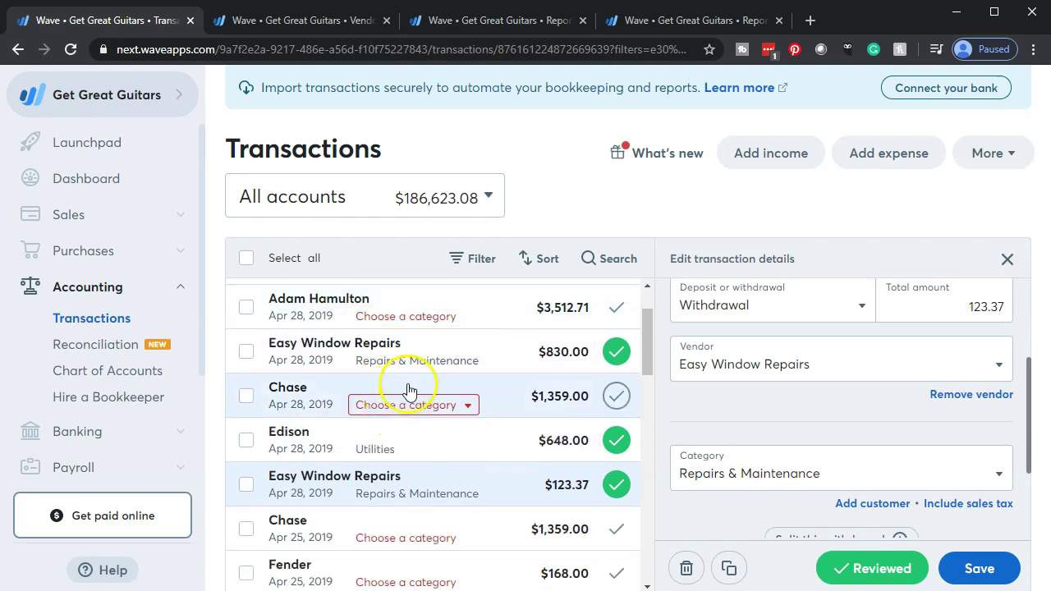
scroll(406, 407, down, 2)
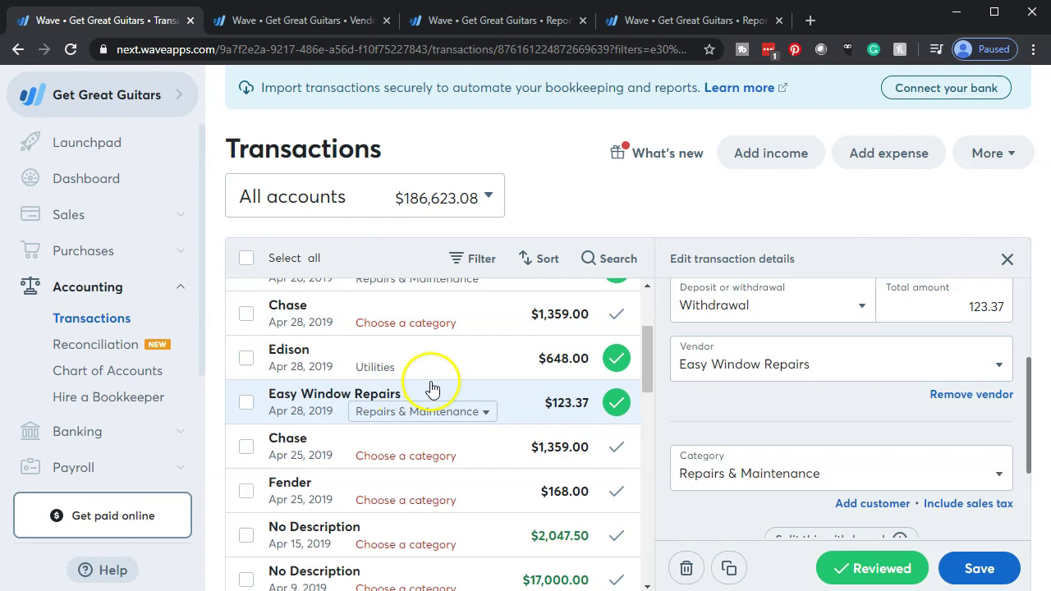
scroll(431, 491, down, 2)
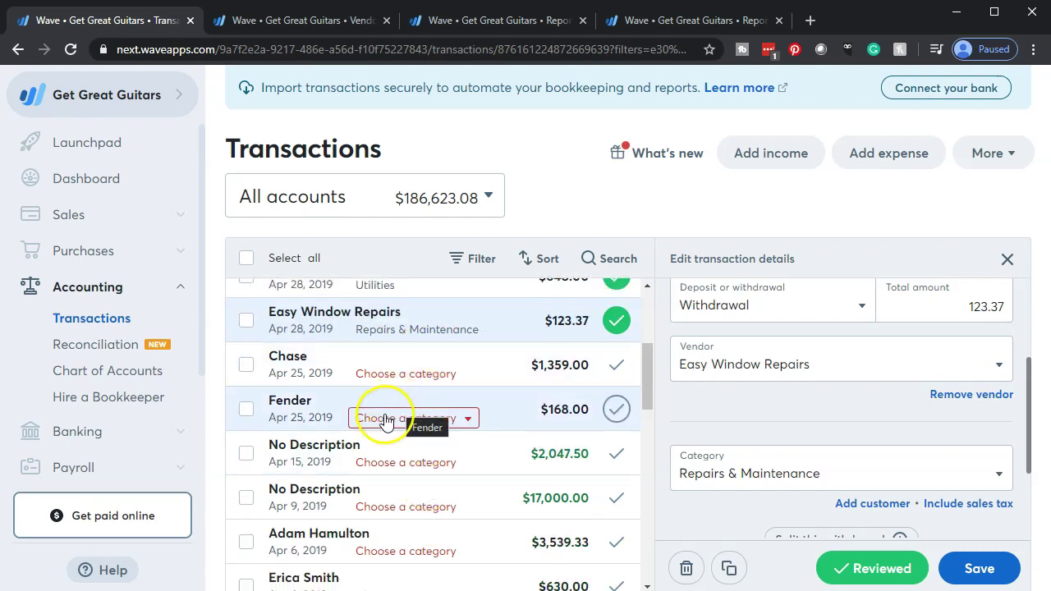
scroll(364, 422, down, 2)
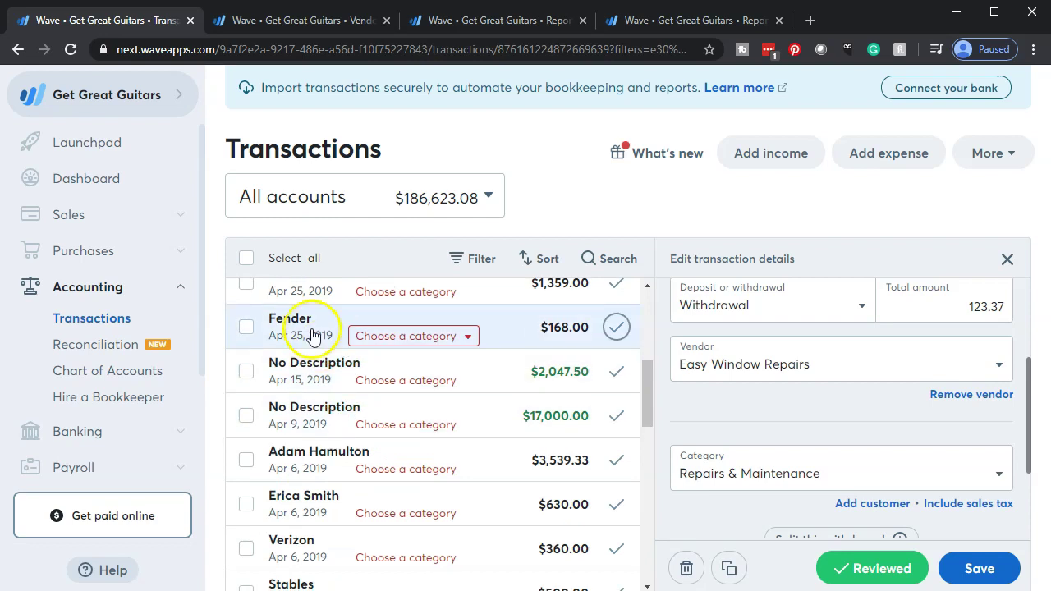
scroll(312, 451, down, 2)
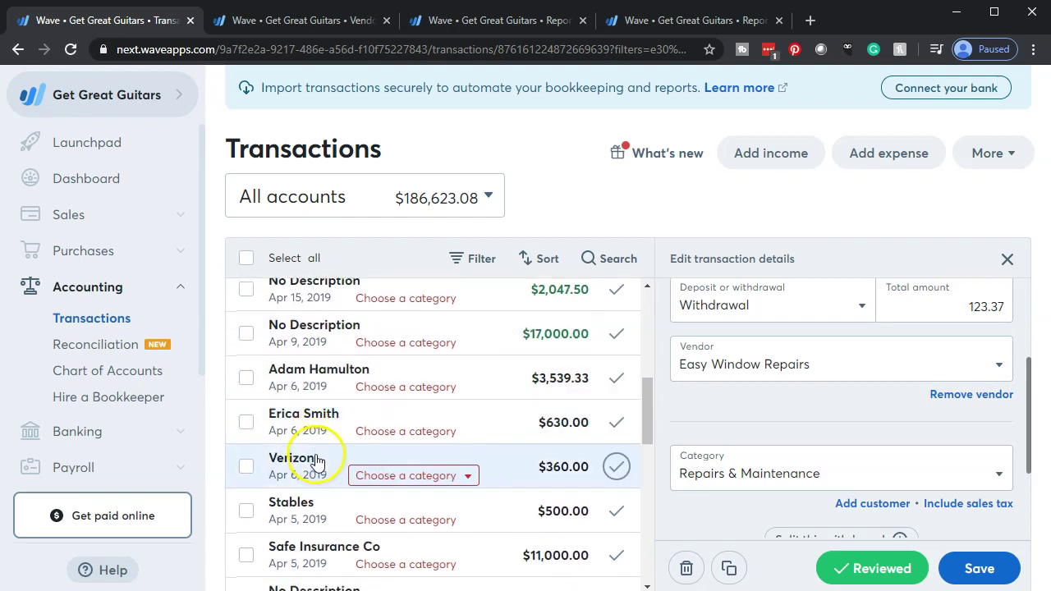
click(316, 465)
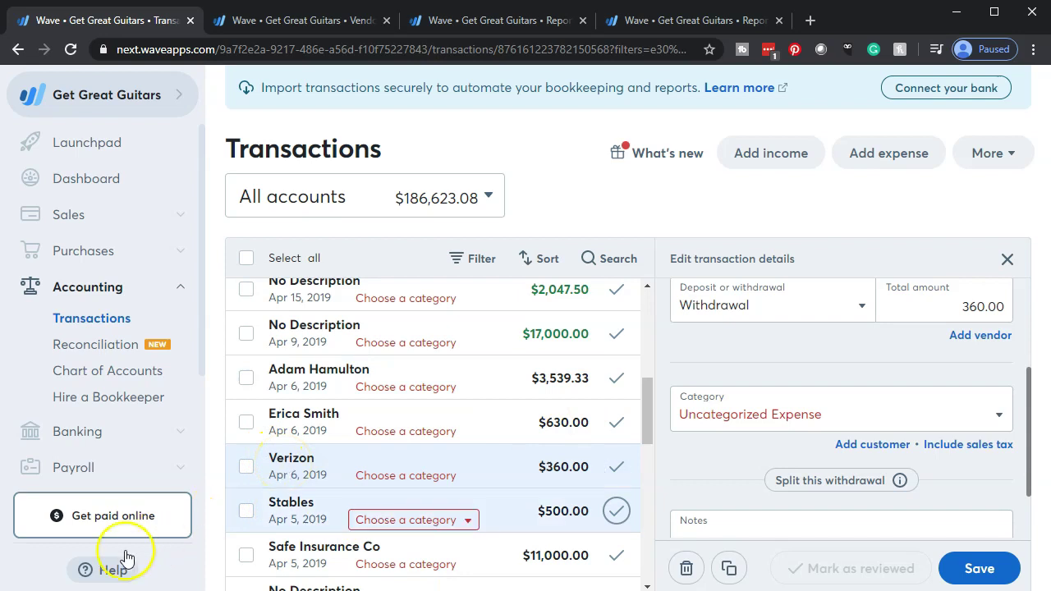
scroll(750, 368, up, 3)
drag(773, 353, 647, 351)
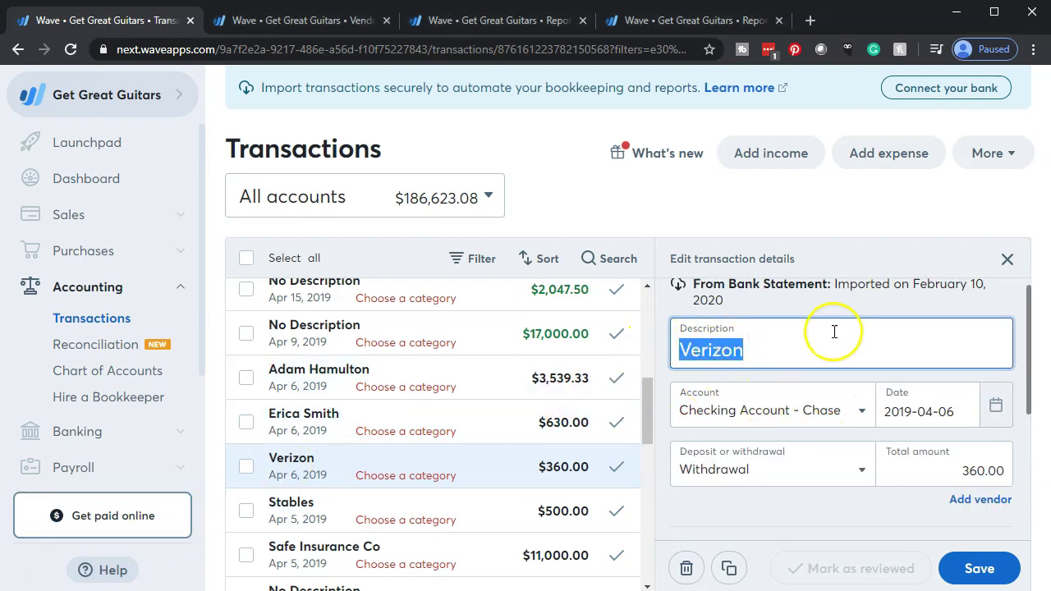
Set the category of the $360.00 Verizon transaction to Telephone – Land Line
scroll(833, 330, down, 5)
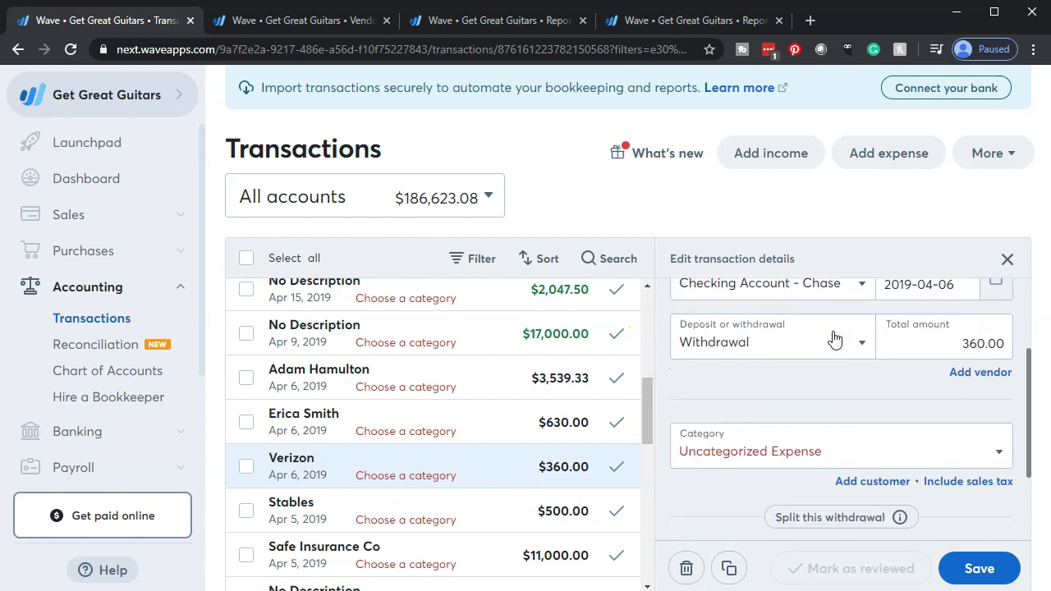
click(997, 335)
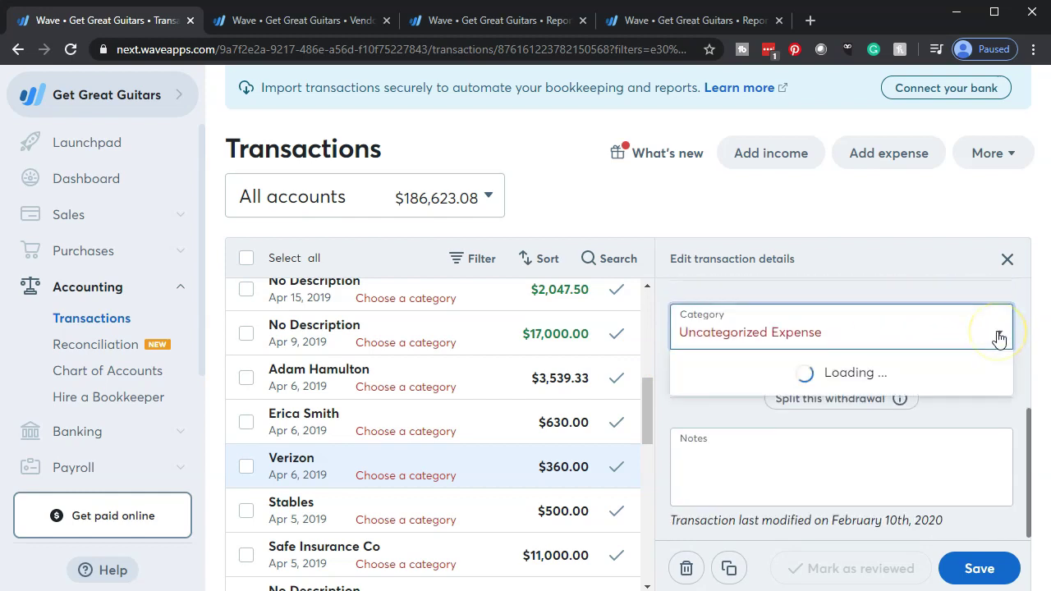
text(tel)
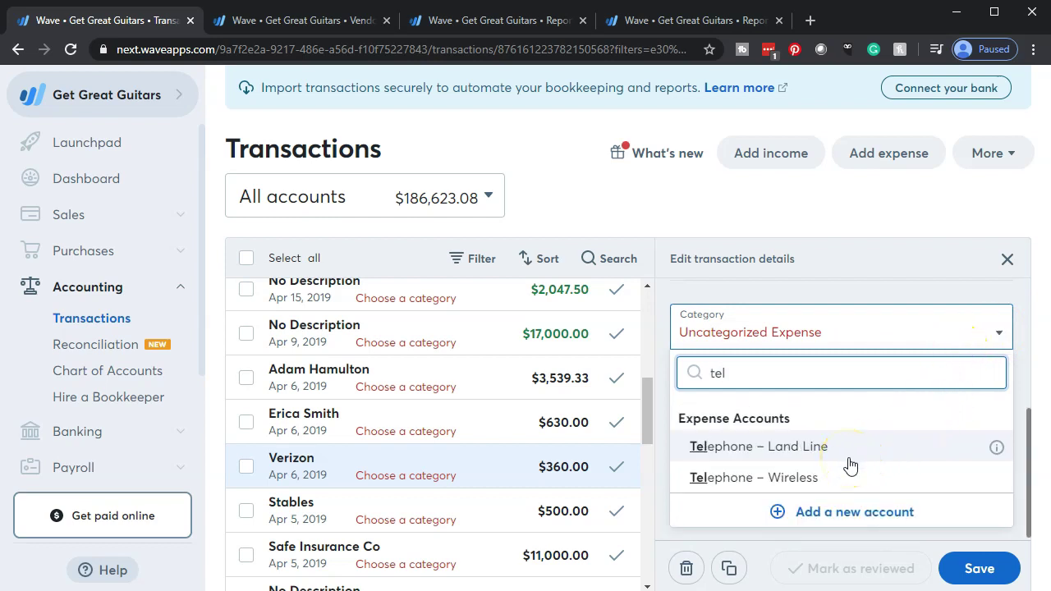
click(788, 447)
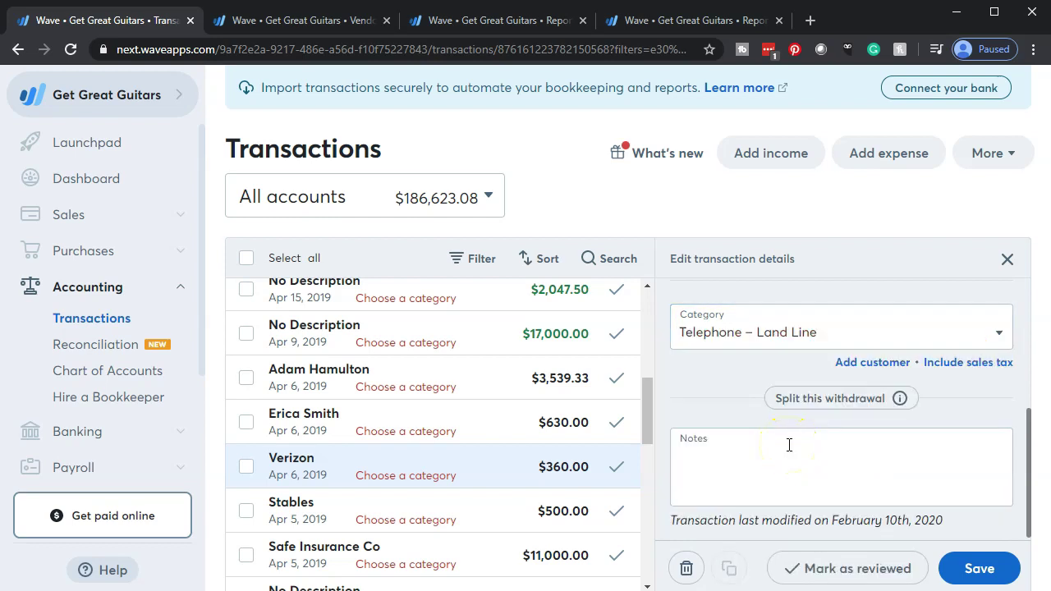
click(728, 393)
Add a vendor field to the Verizon transaction and open the vendor page for creating a new vendor
scroll(732, 390, up, 2)
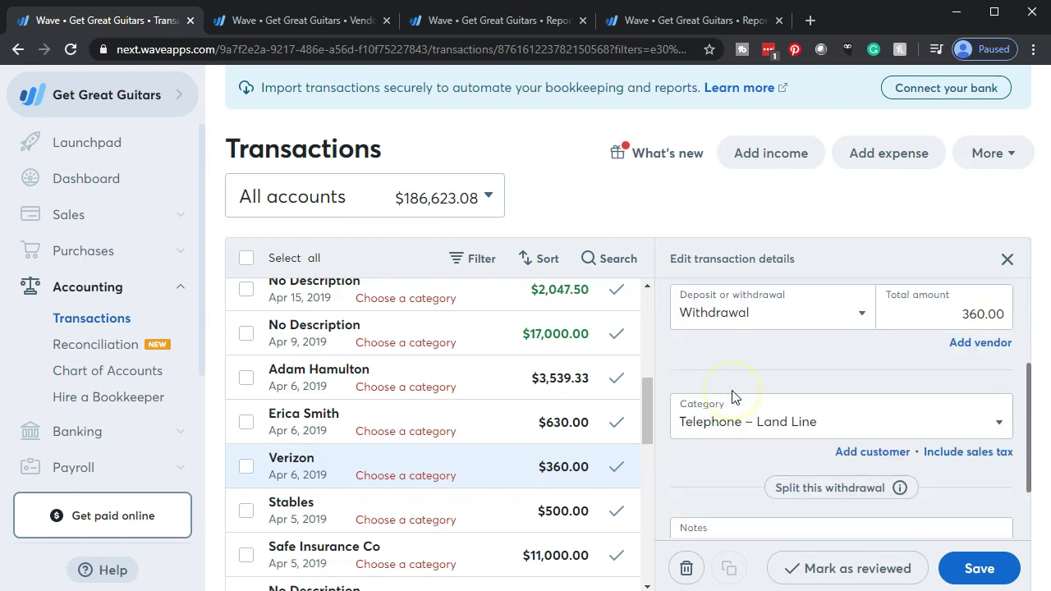
scroll(732, 397, down, 1)
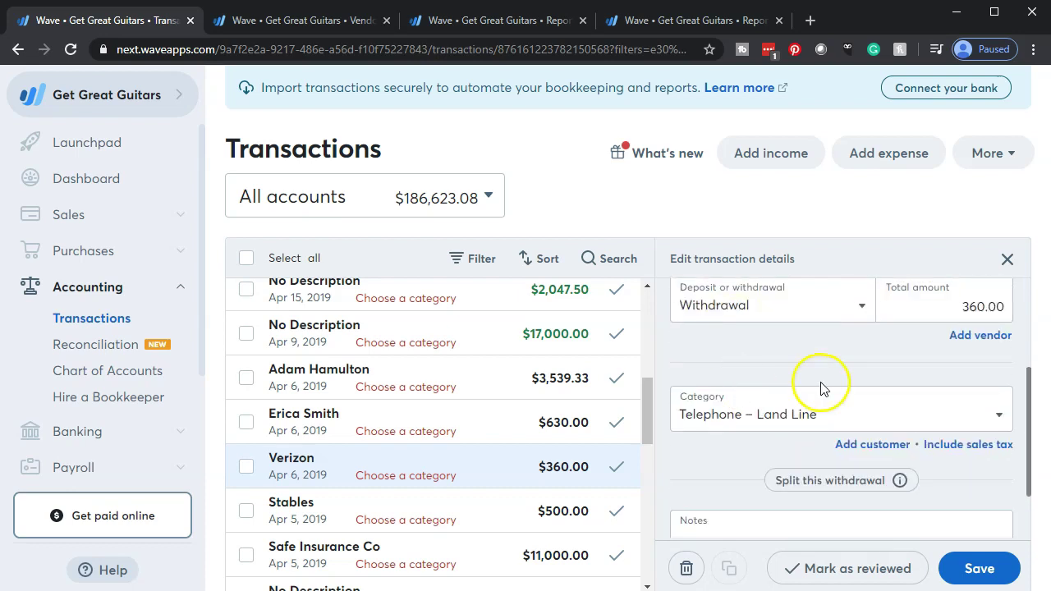
click(959, 337)
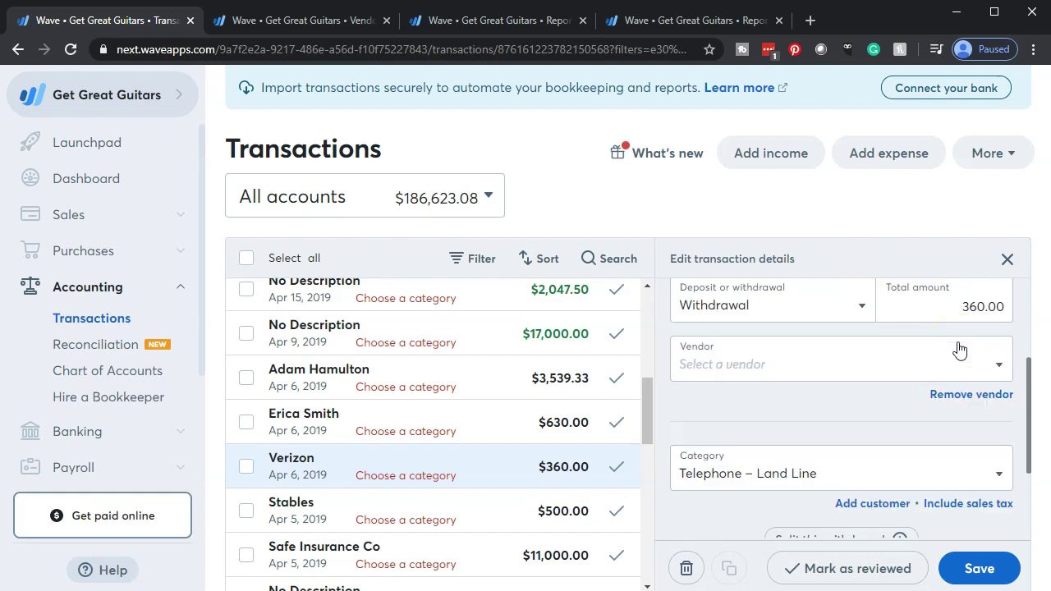
click(839, 367)
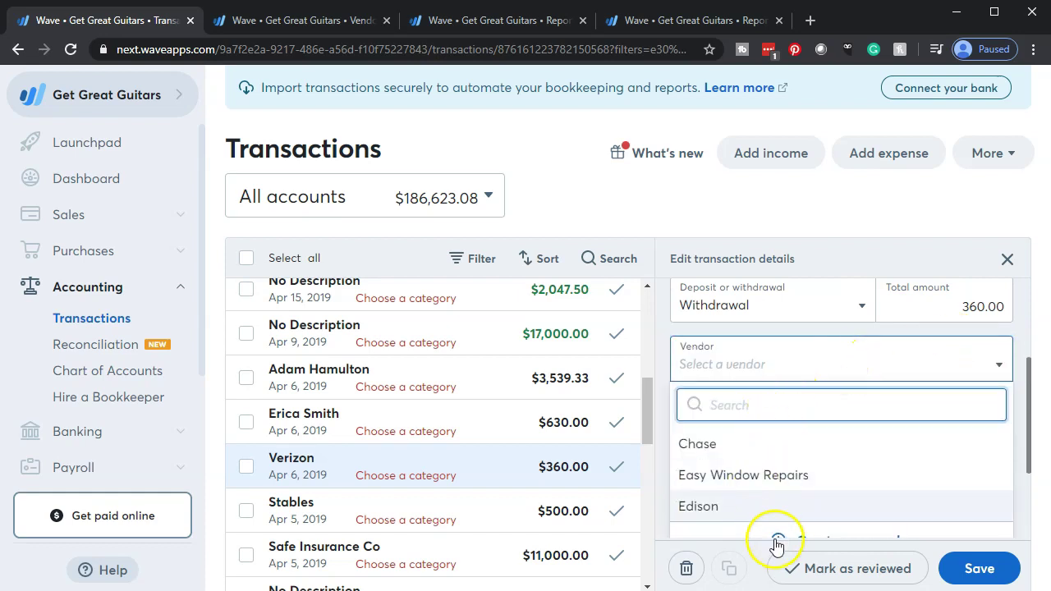
scroll(921, 468, down, 1)
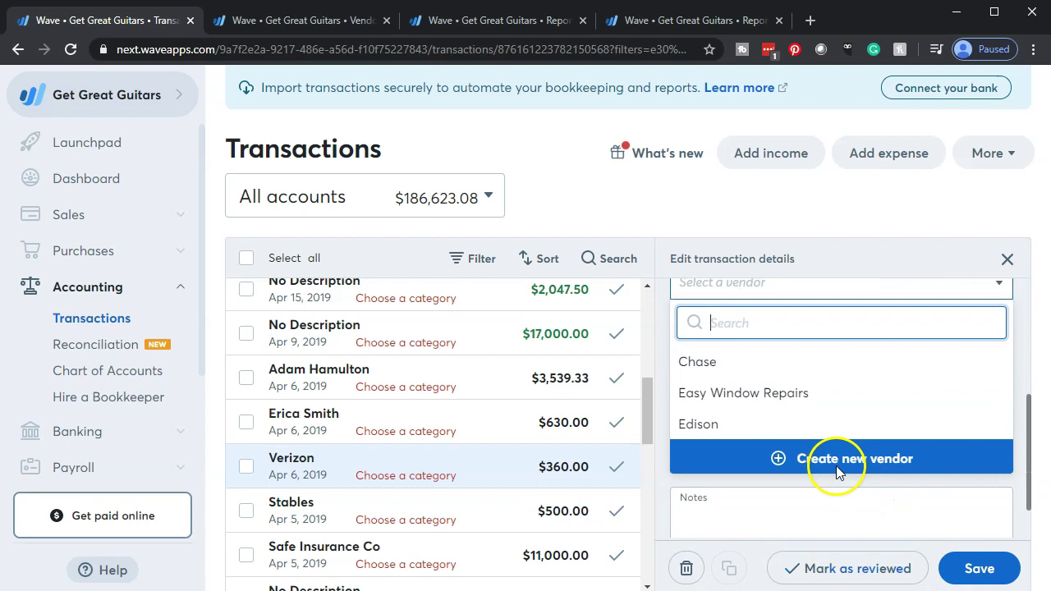
click(836, 465)
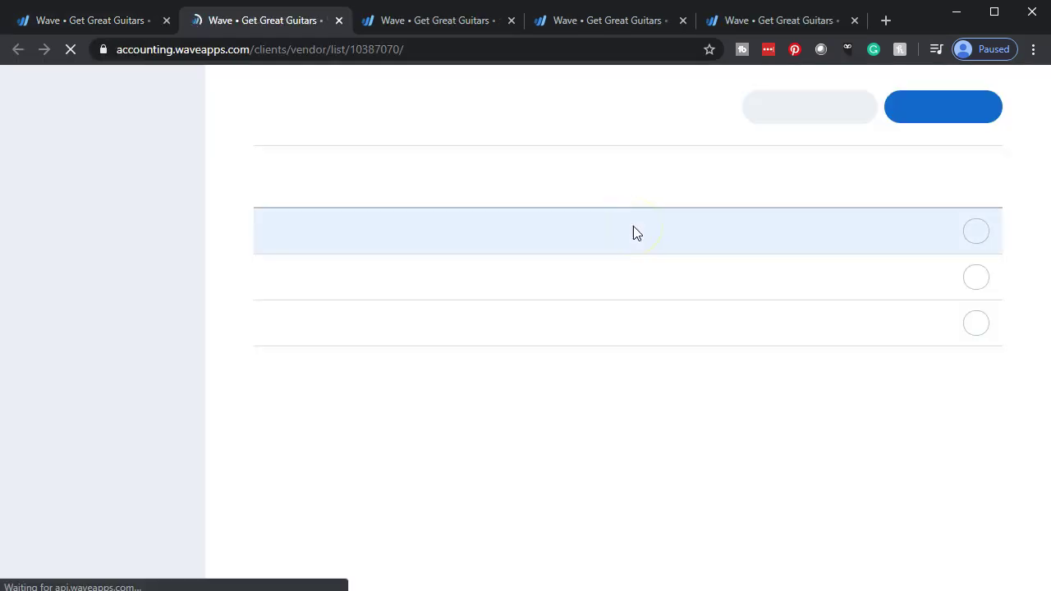
Create and save a new vendor named Verizon, and close the vendor page
click(919, 123)
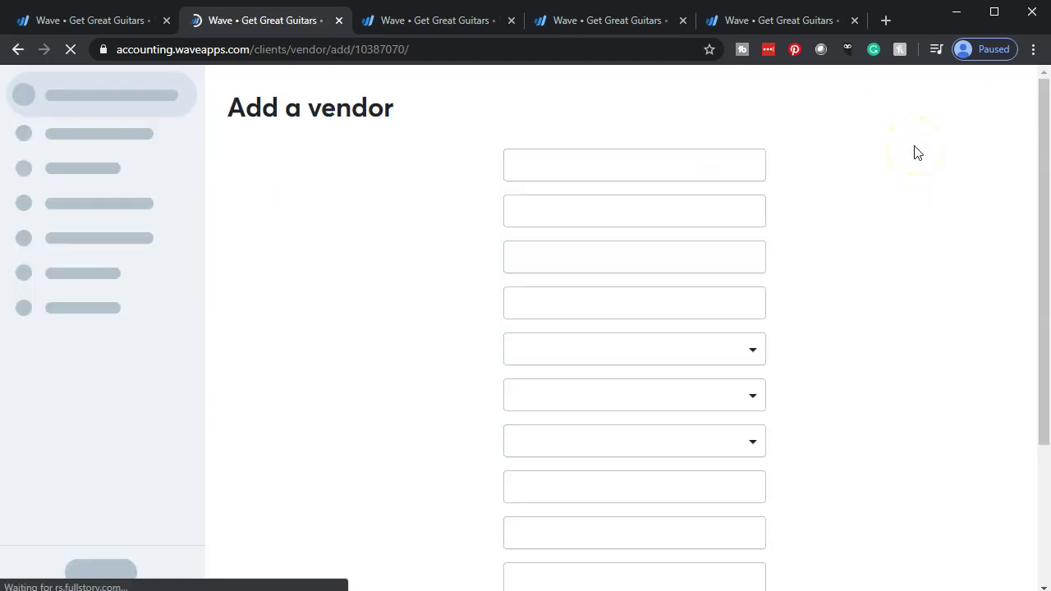
click(579, 164)
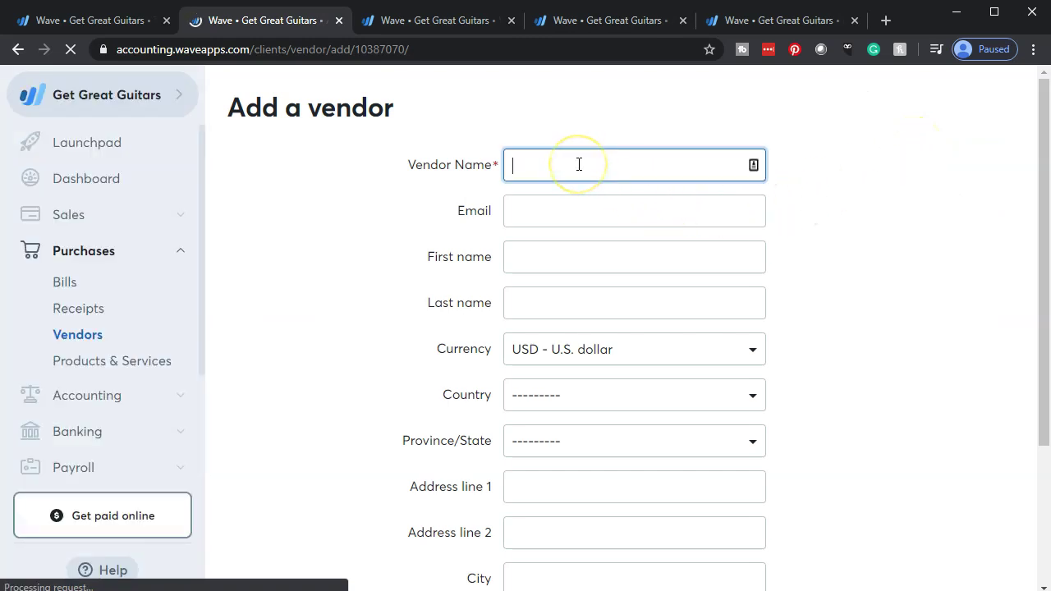
text(Verizon)
scroll(399, 284, down, 3)
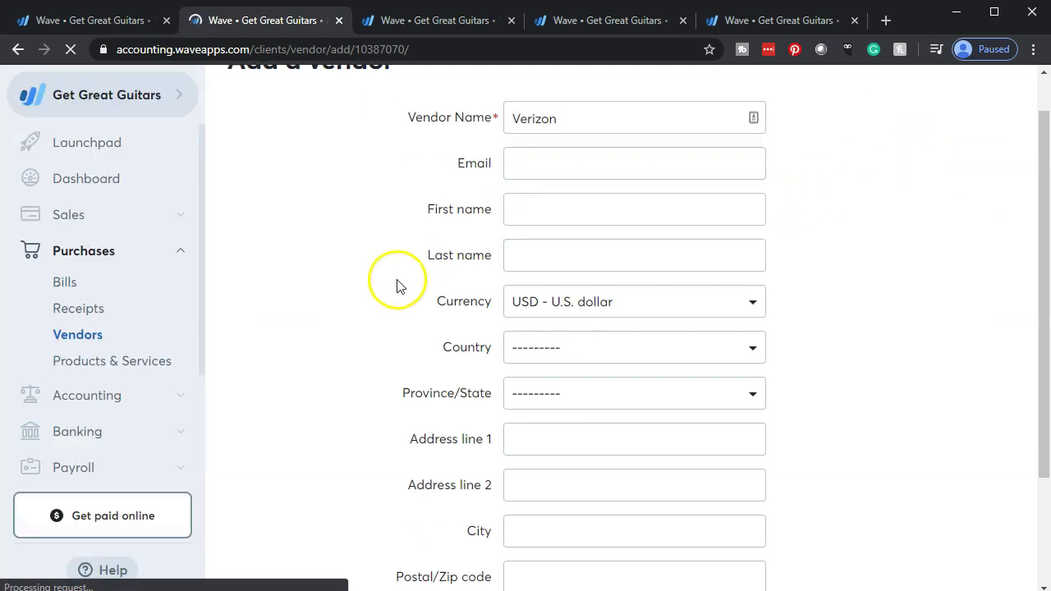
click(546, 519)
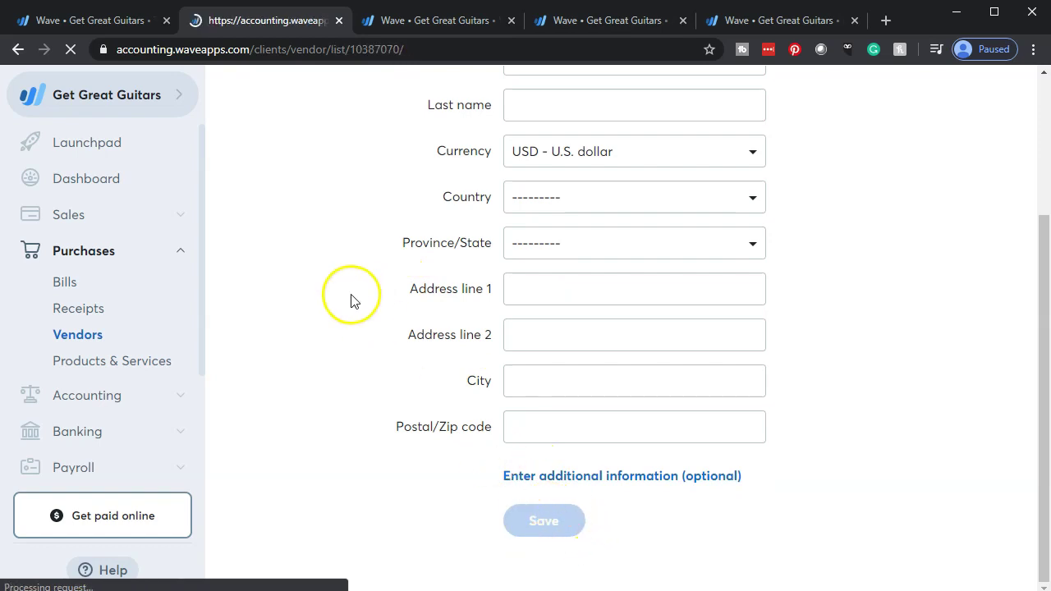
click(339, 20)
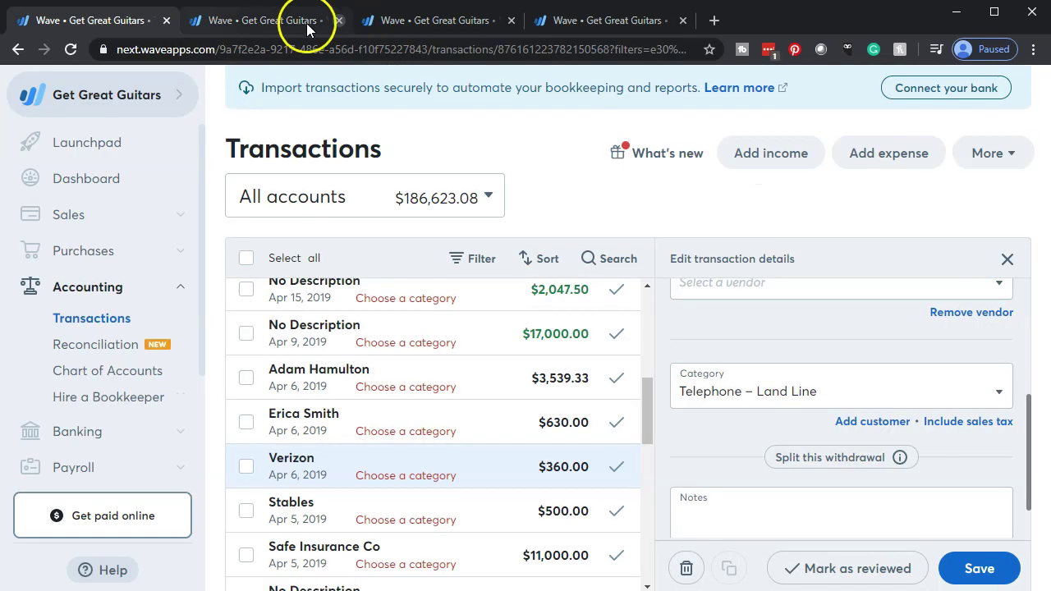
Reload the transactions page and set the category of the $360.00 Verizon transaction to Telephone – Land Line
click(71, 50)
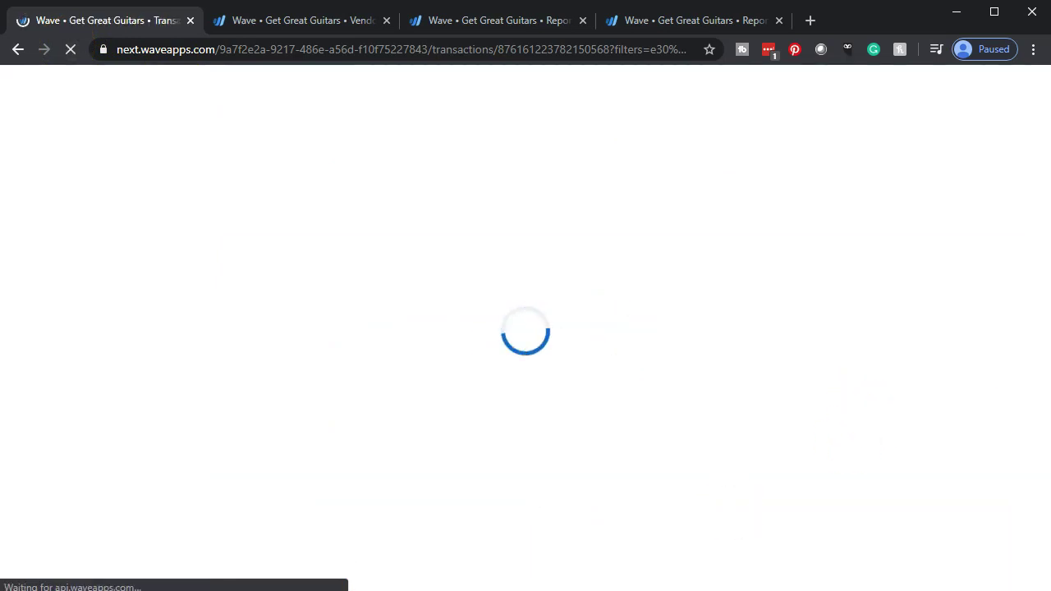
scroll(863, 441, down, 2)
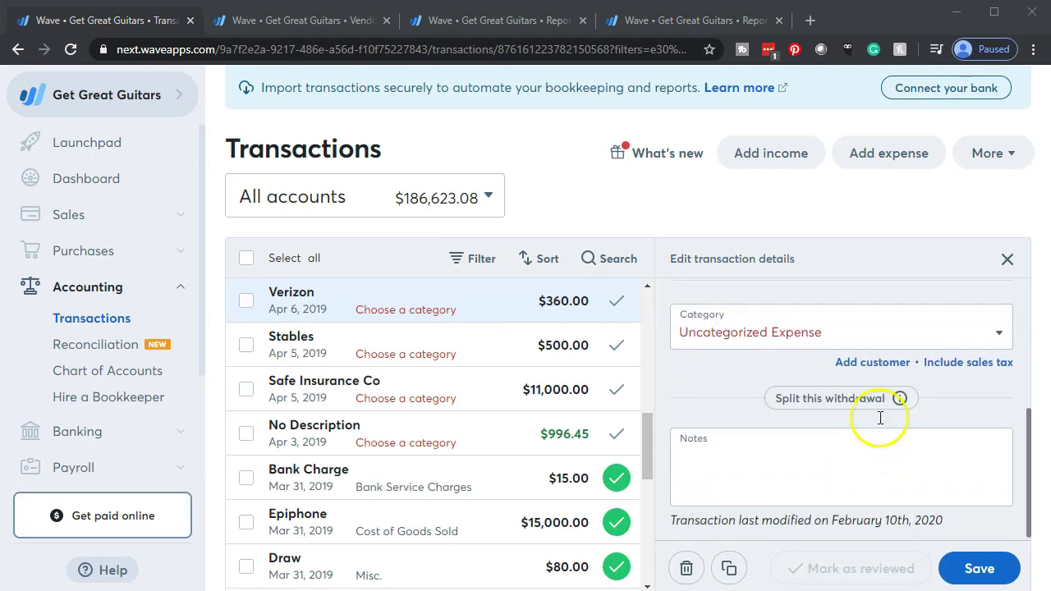
click(879, 322)
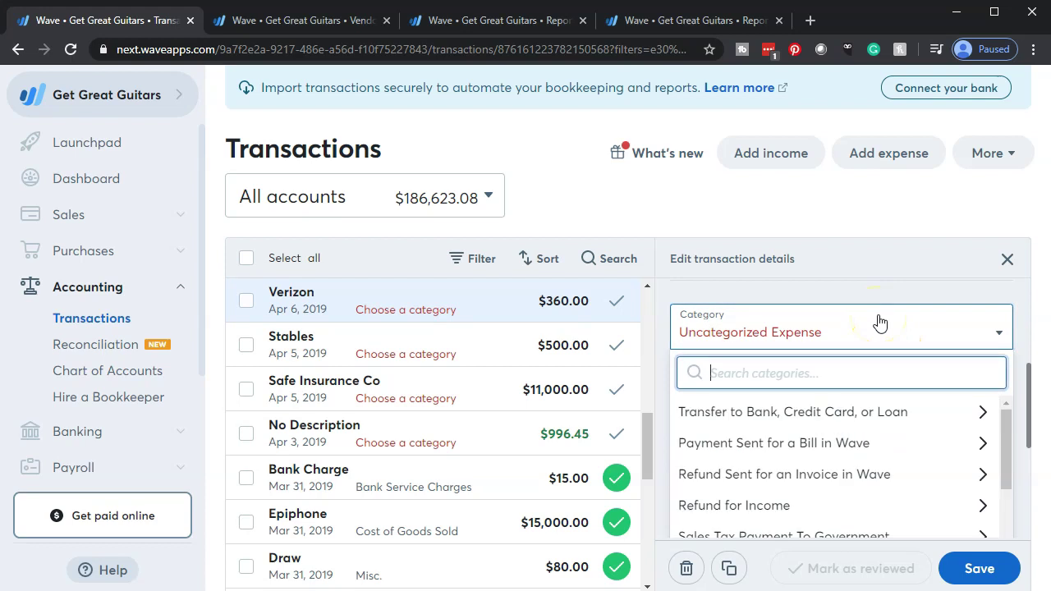
text(te)
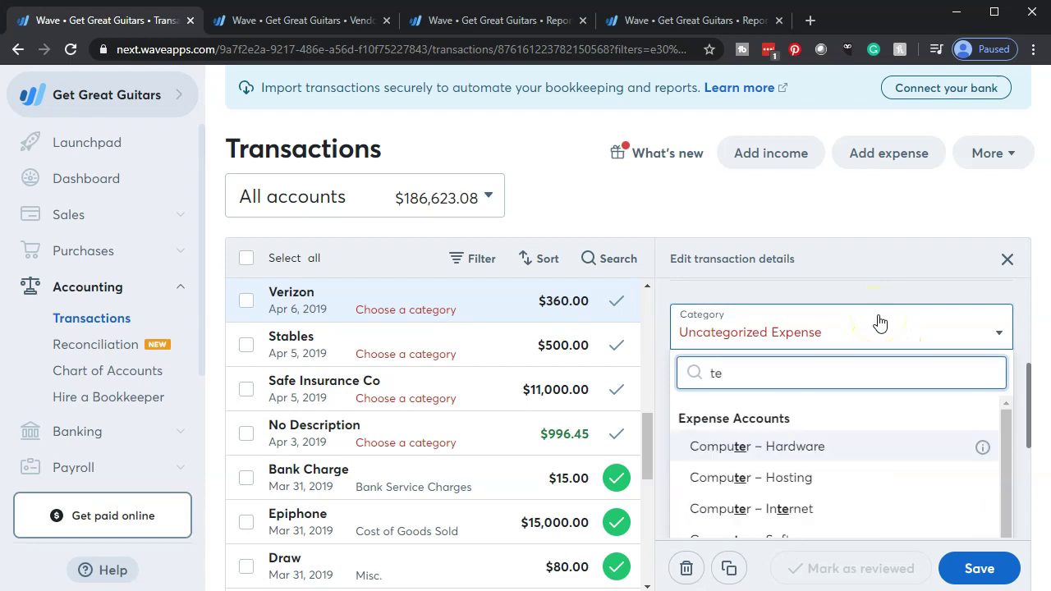
text(le)
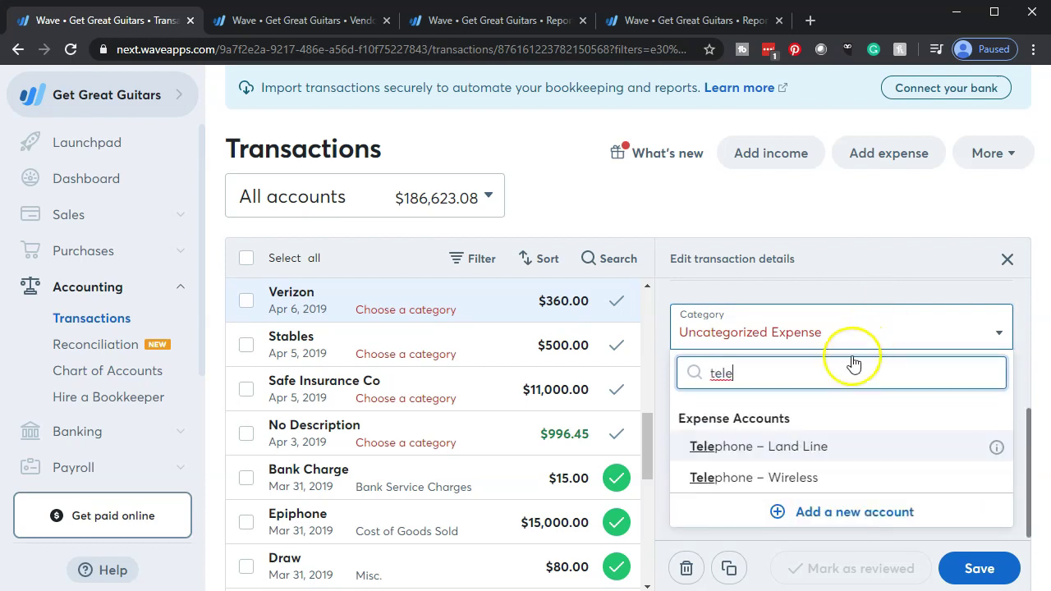
click(746, 446)
Assign the vendor Verizon to the $360.00 Verizon transaction, saving it and marking it as reviewed
scroll(733, 468, up, 2)
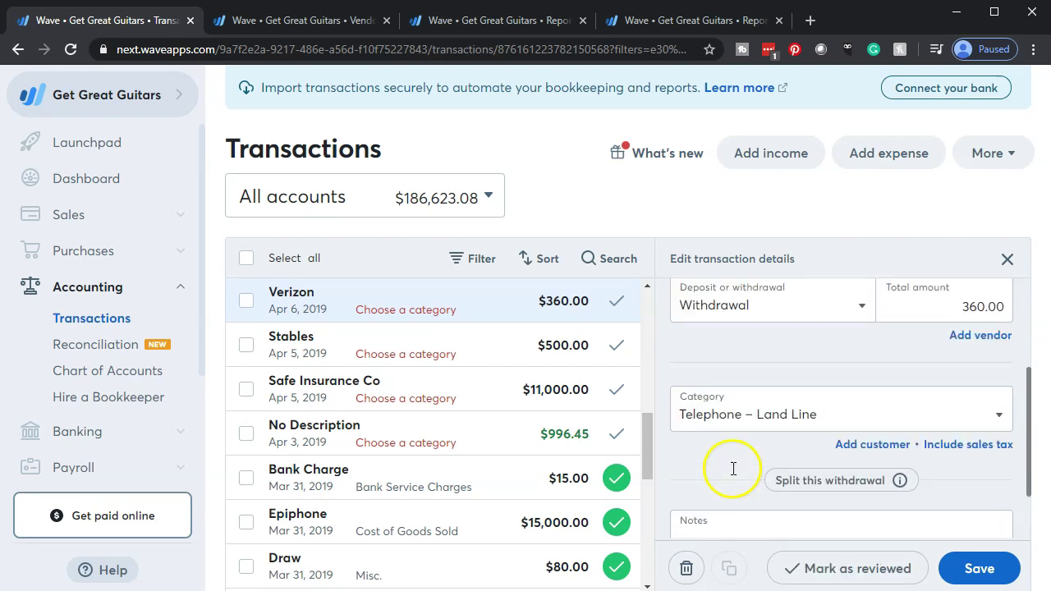
scroll(919, 460, up, 2)
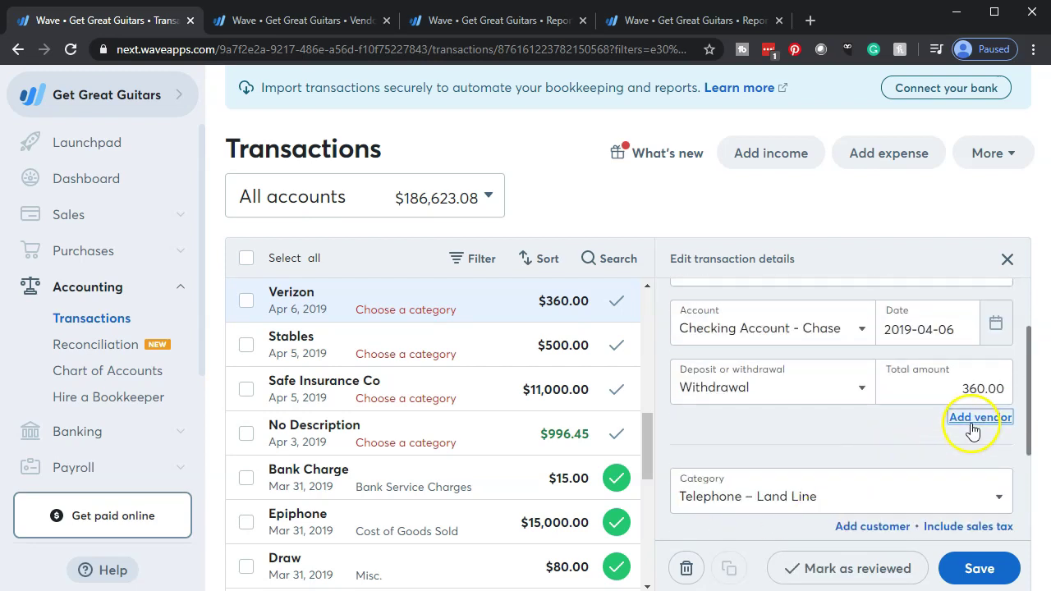
click(972, 422)
click(946, 443)
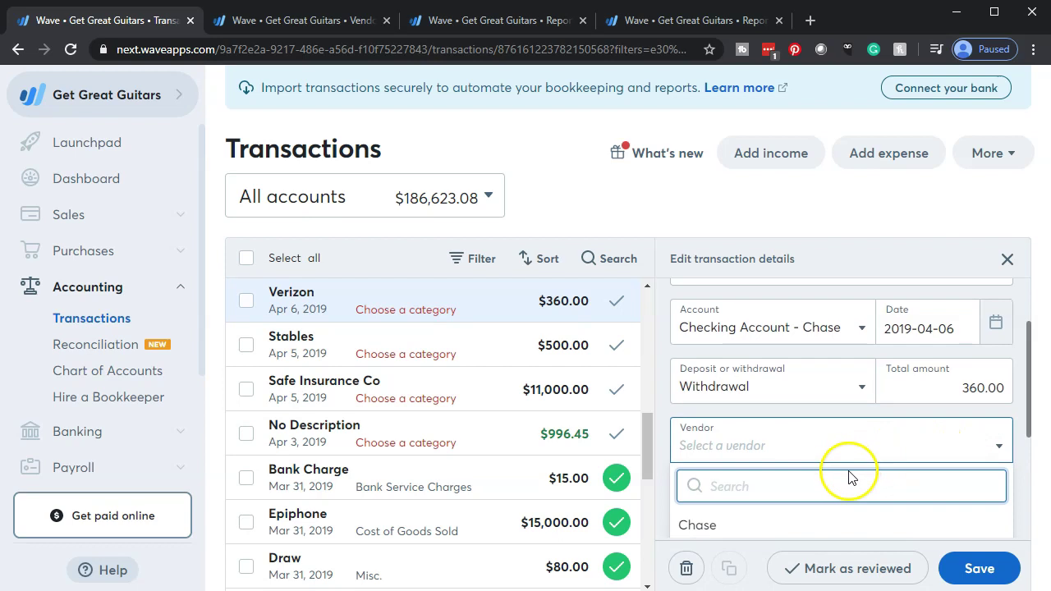
scroll(851, 476, down, 4)
click(761, 462)
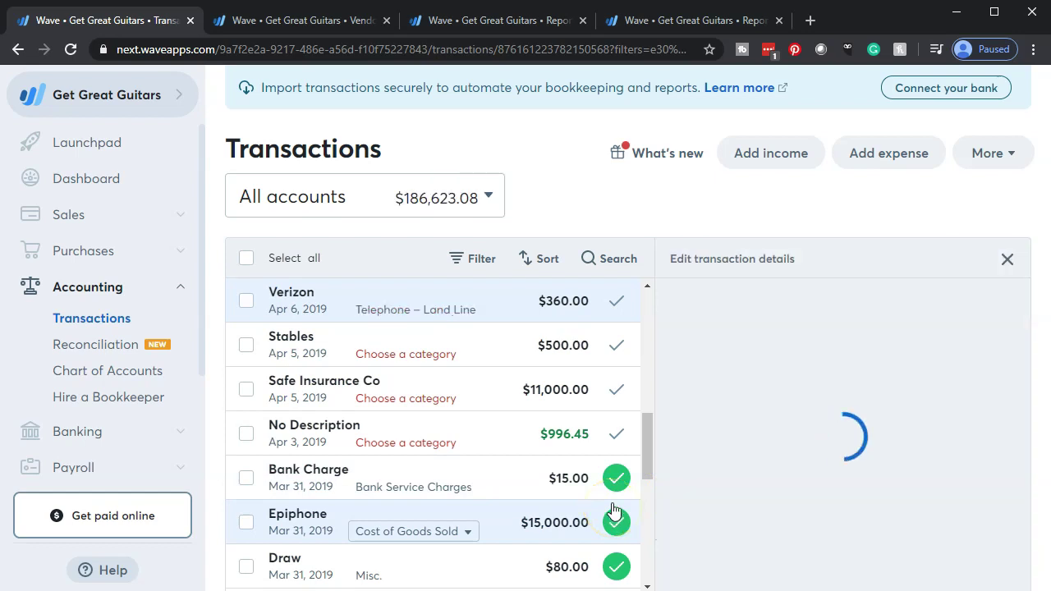
click(616, 301)
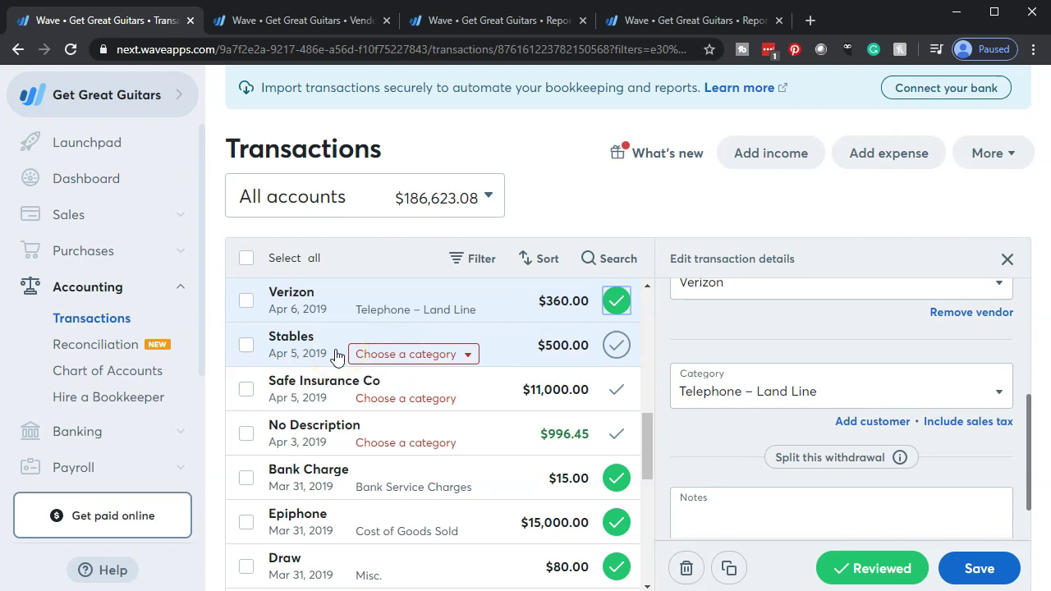
Open the details of the $500.00 Stables transaction from April 5, 2019 and copy its description
click(321, 353)
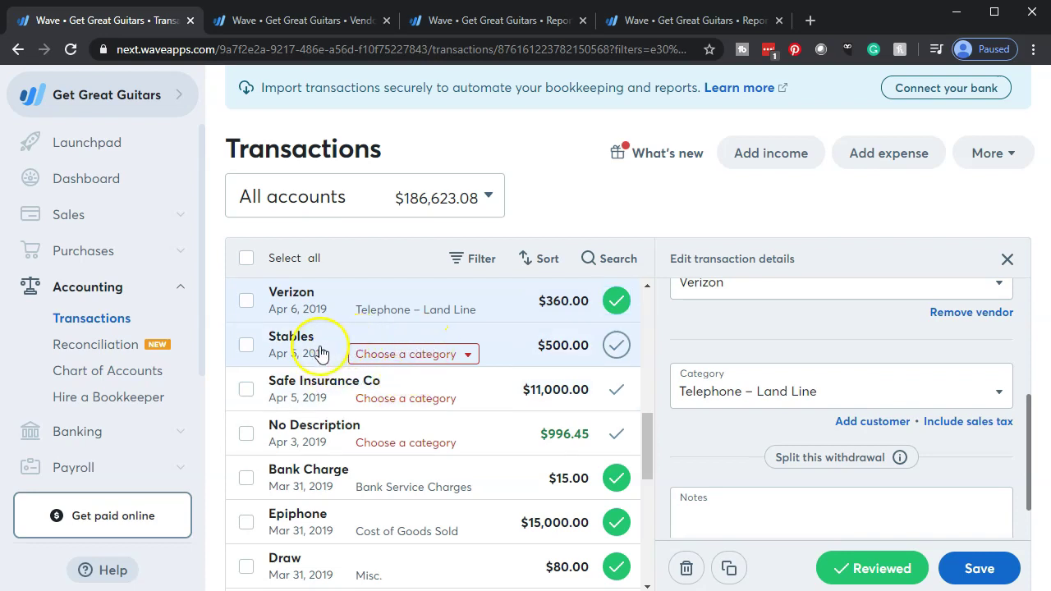
mouse_move(893, 407)
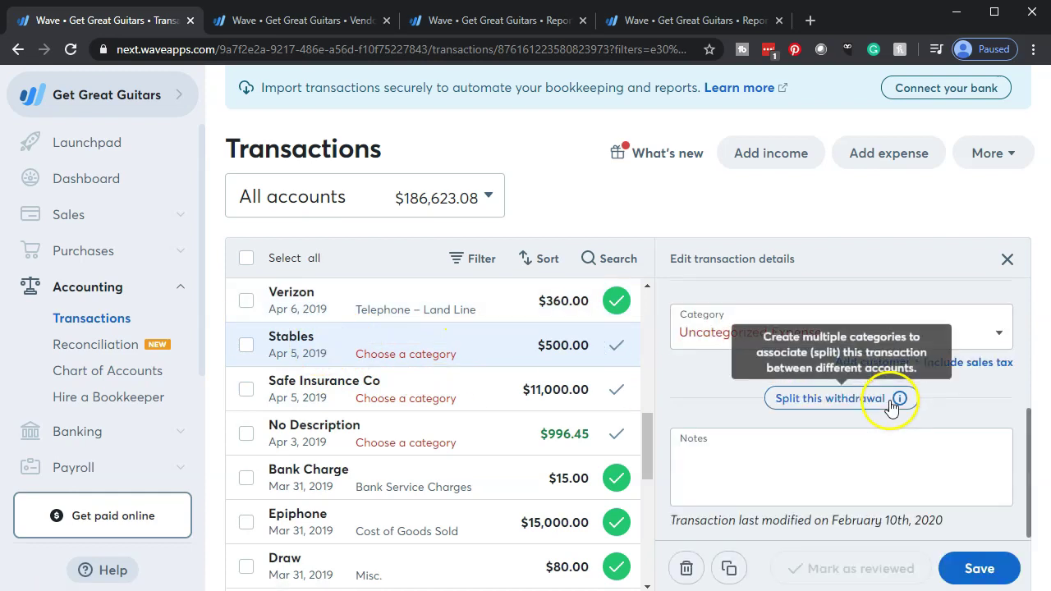
scroll(812, 449, up, 3)
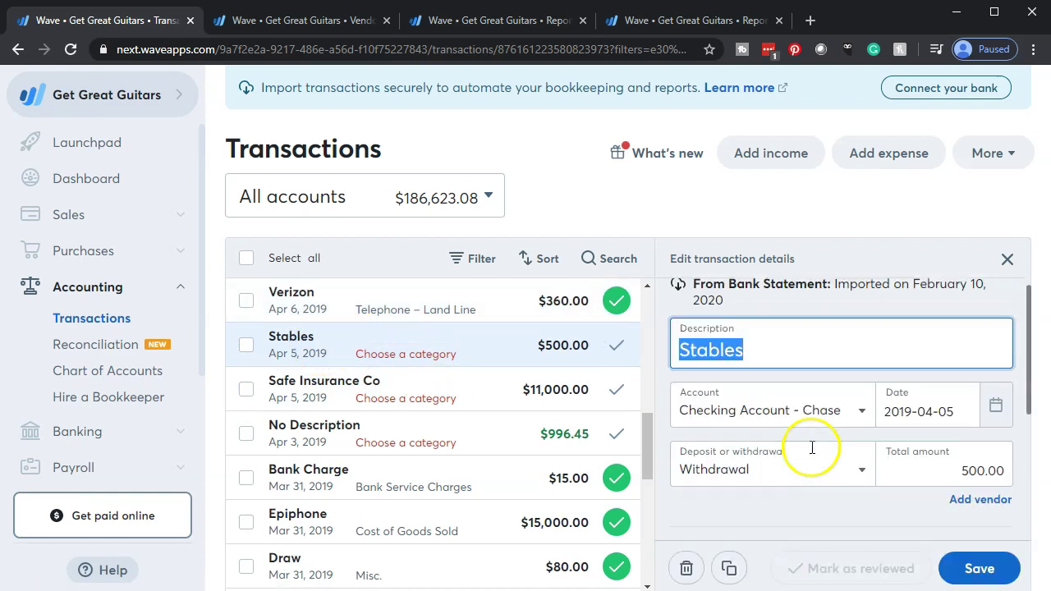
drag(791, 347, 649, 344)
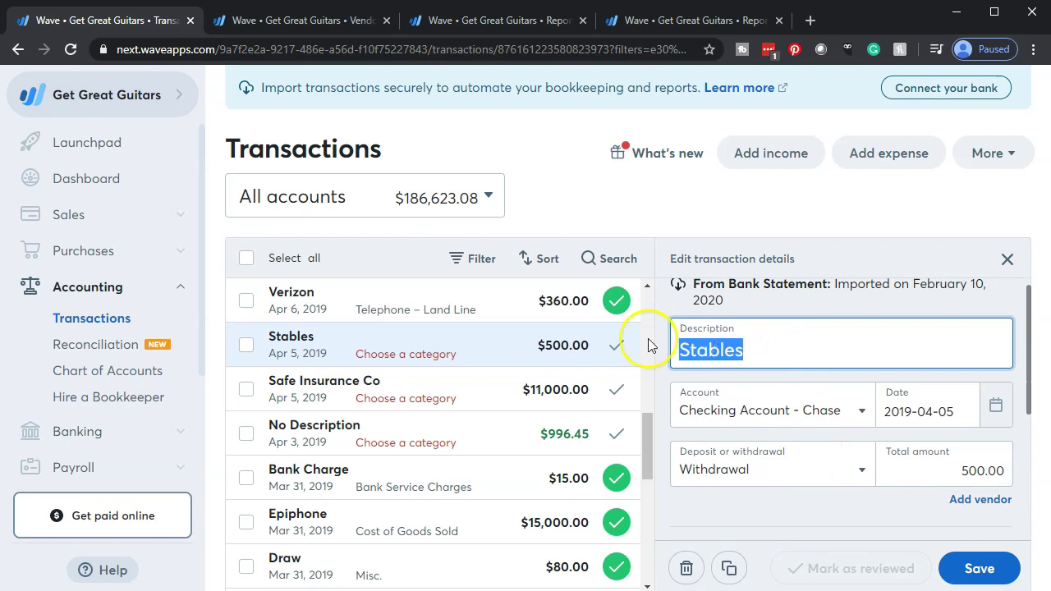
Set the category of the $500.00 Stables transaction to Office Supplies and save it
scroll(768, 355, down, 1)
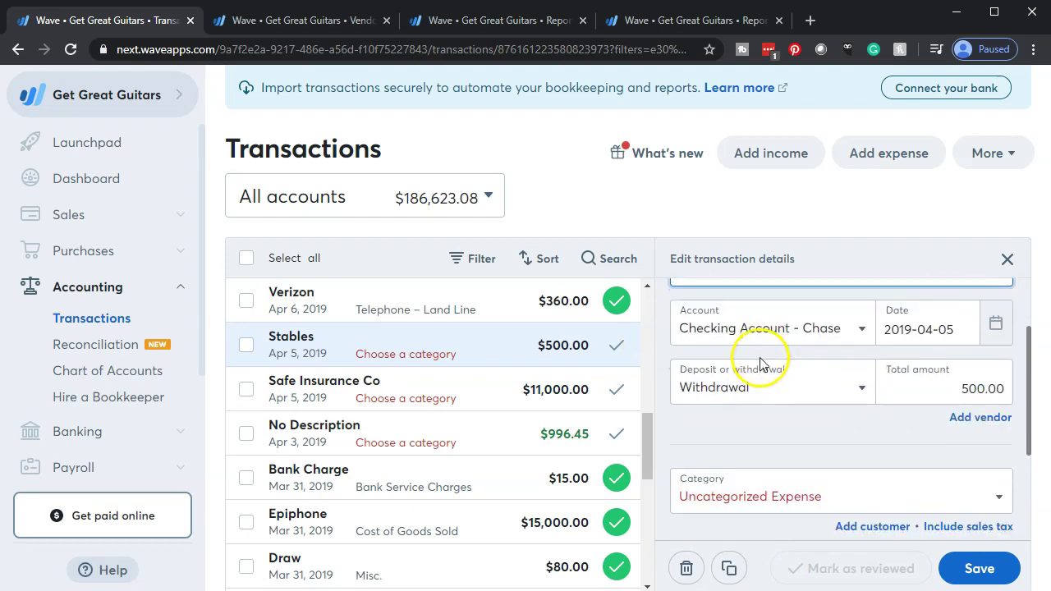
scroll(854, 463, down, 1)
click(859, 427)
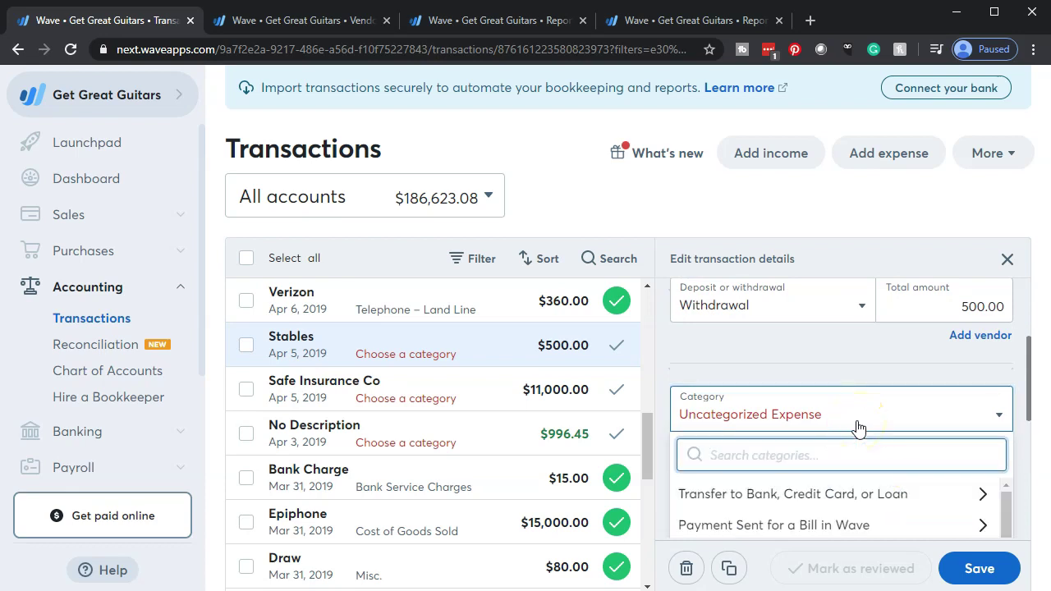
text(off)
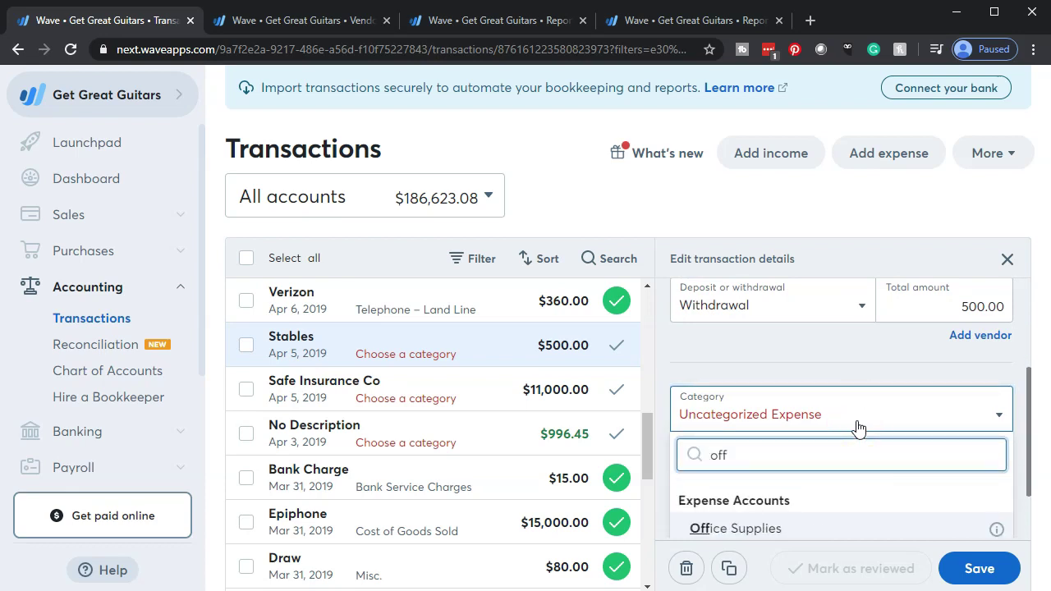
click(780, 528)
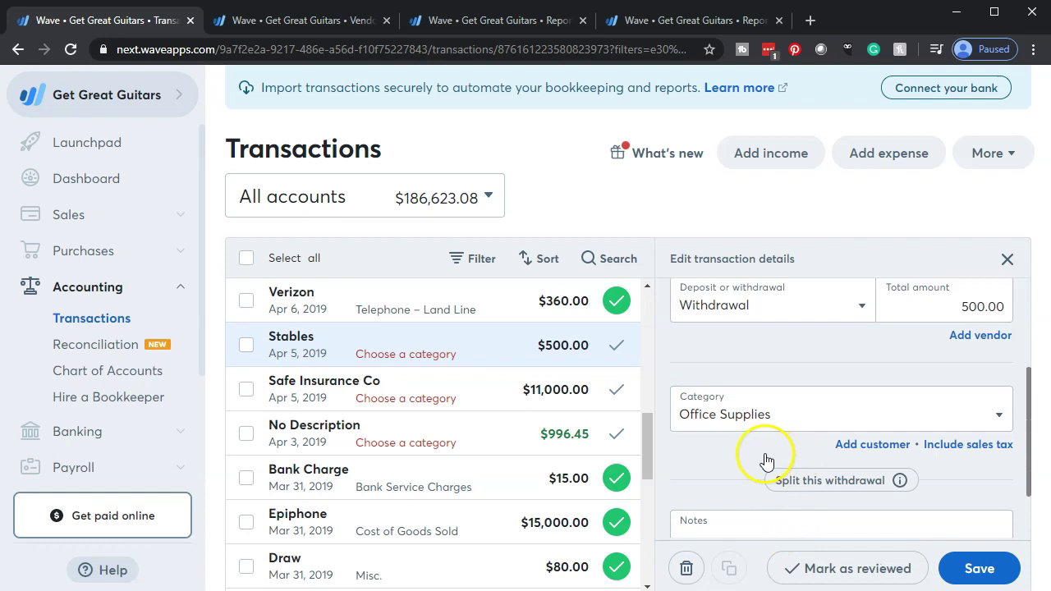
scroll(741, 457, down, 1)
click(976, 575)
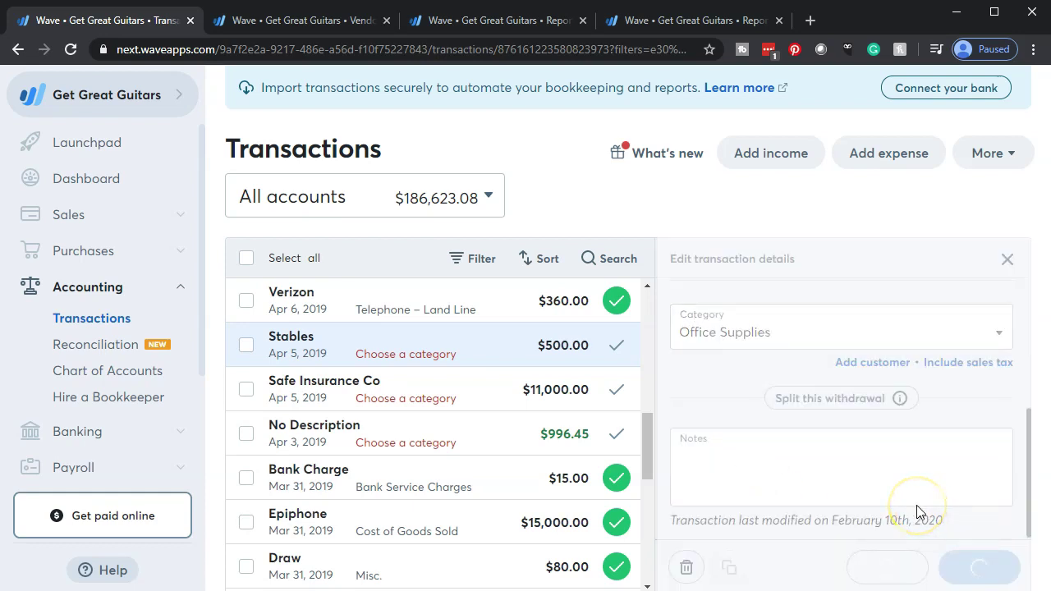
Add a vendor field to the Stables transaction and open the vendor page for creating a new vendor
scroll(917, 505, up, 2)
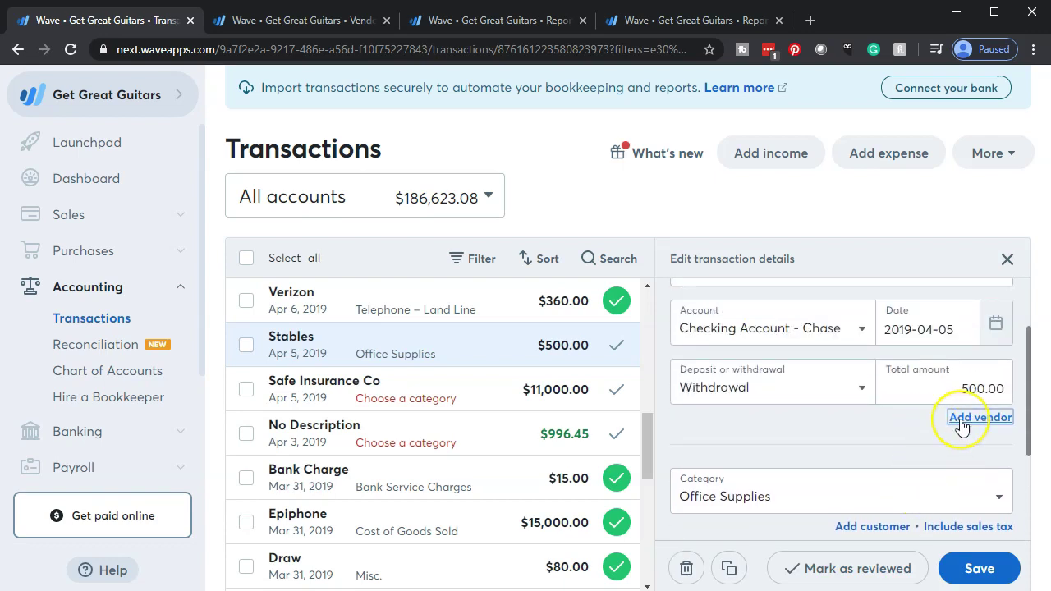
click(967, 418)
click(952, 454)
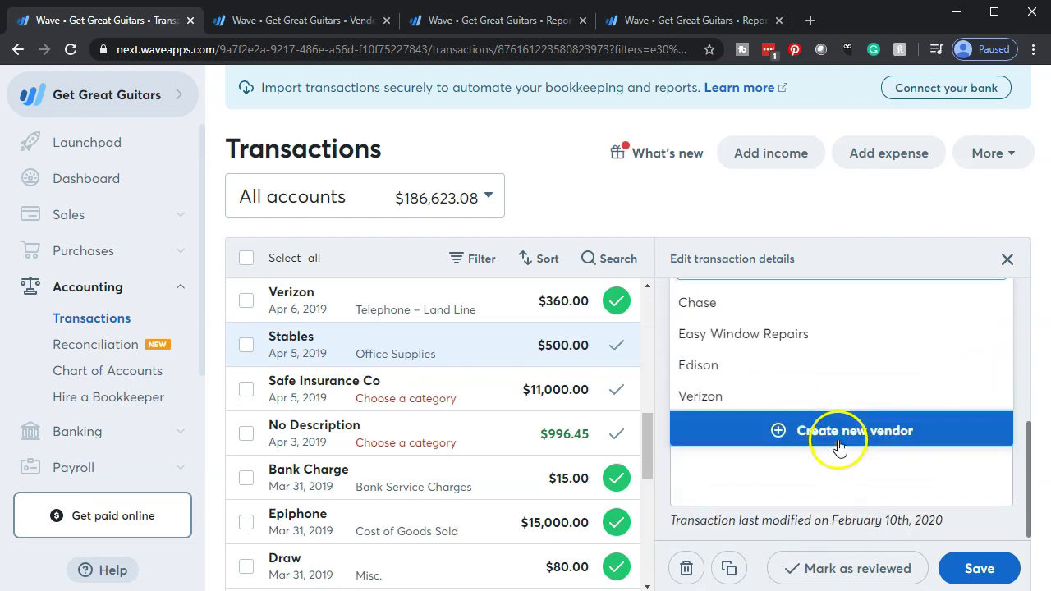
click(840, 443)
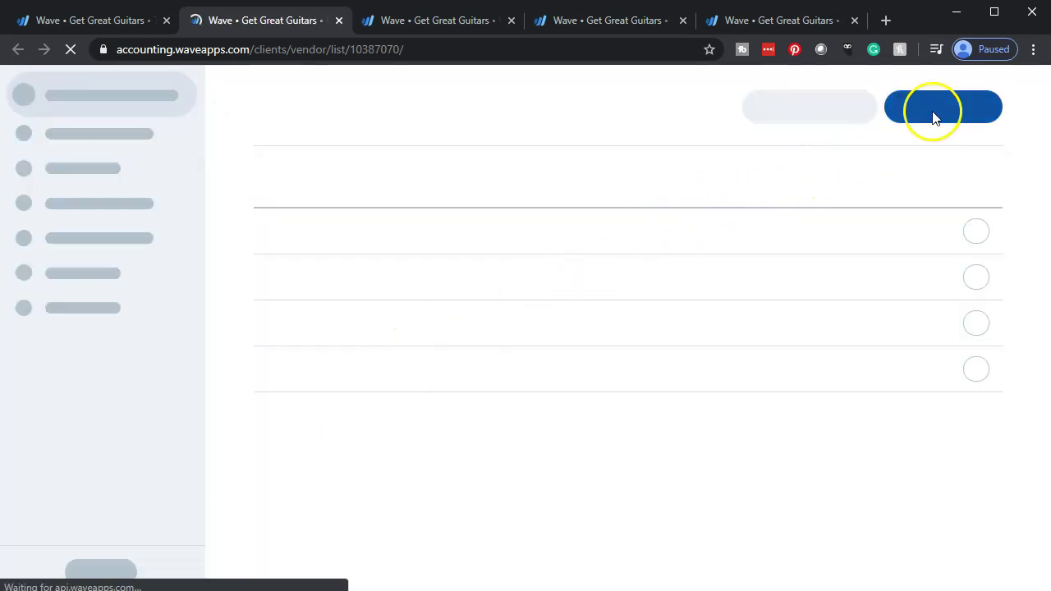
Create and save a new vendor named Stables, and close the vendor page
click(937, 115)
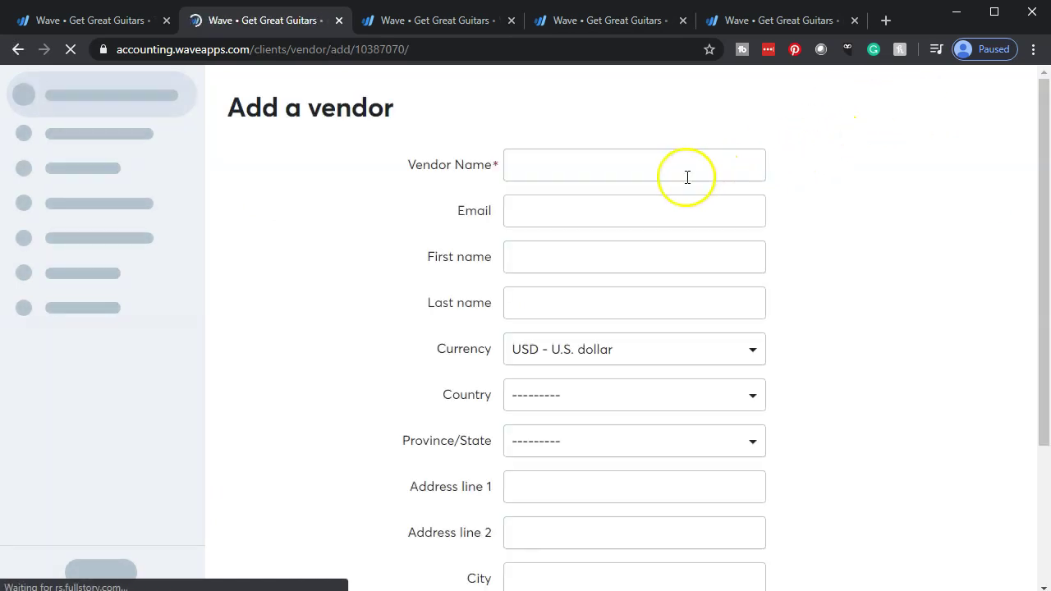
click(603, 169)
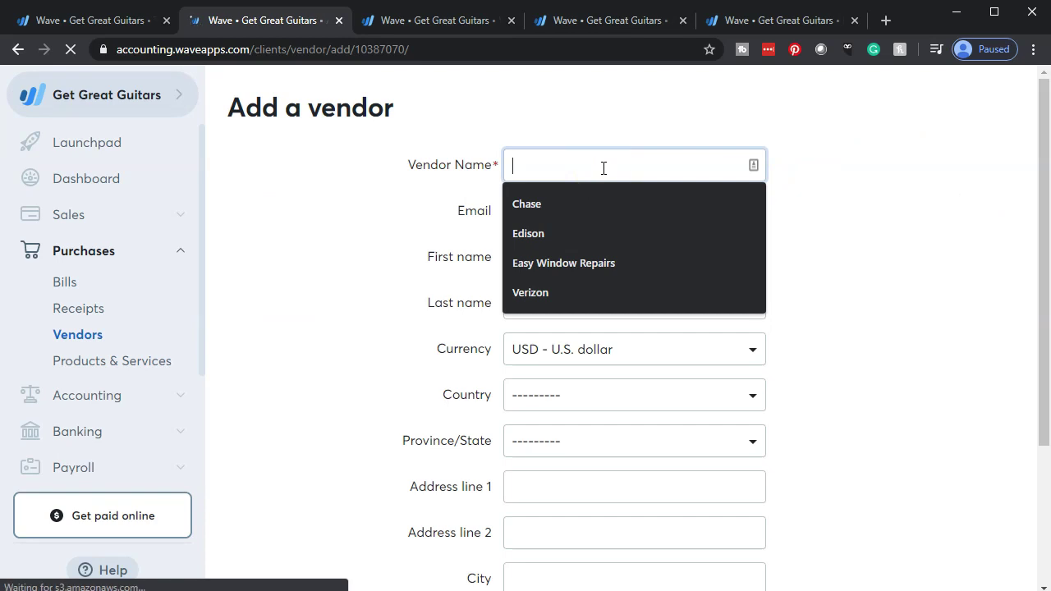
text(Stables)
click(394, 254)
scroll(336, 270, down, 2)
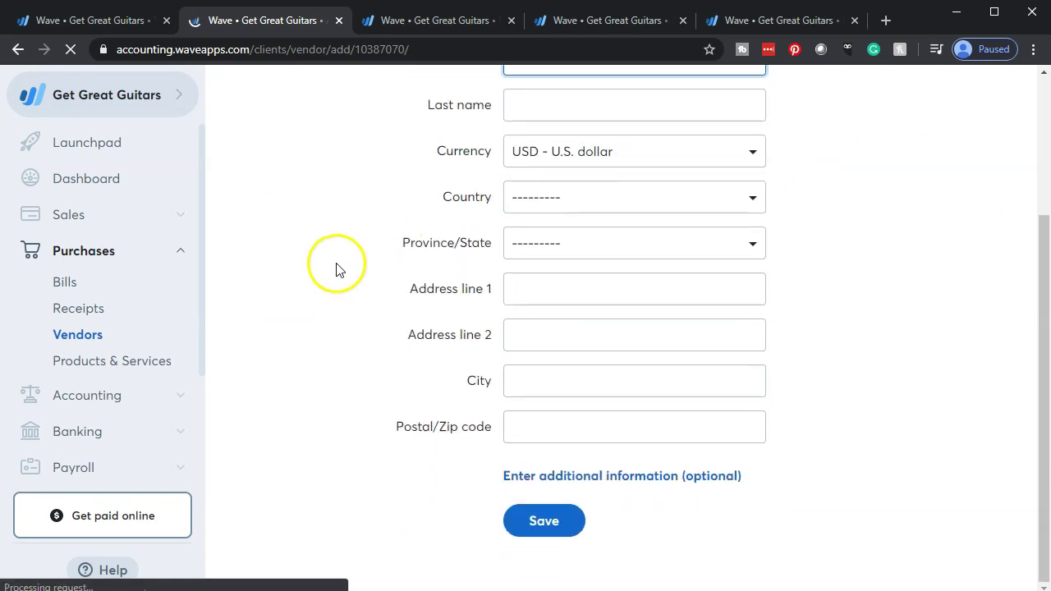
click(550, 524)
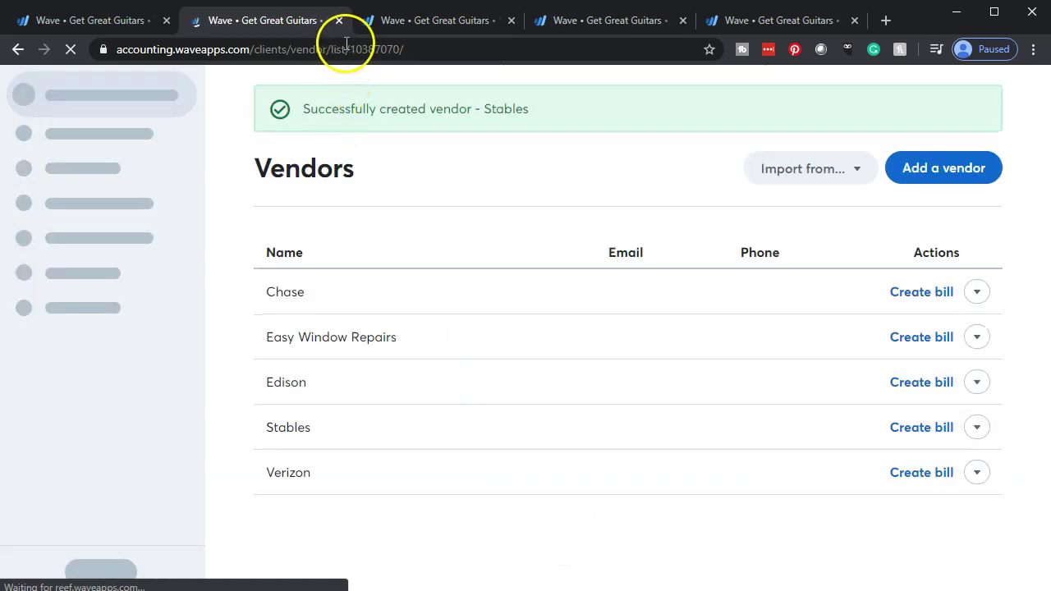
middle_click(188, 31)
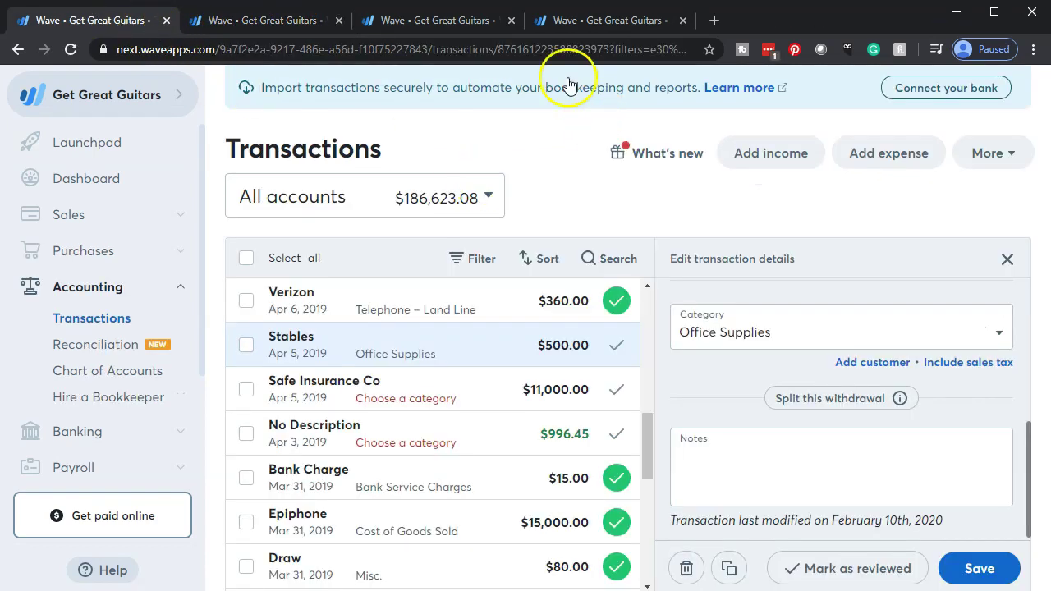
Reload the transactions page, assign the vendor Stables to the $500.00 Stables transaction and save it
click(70, 58)
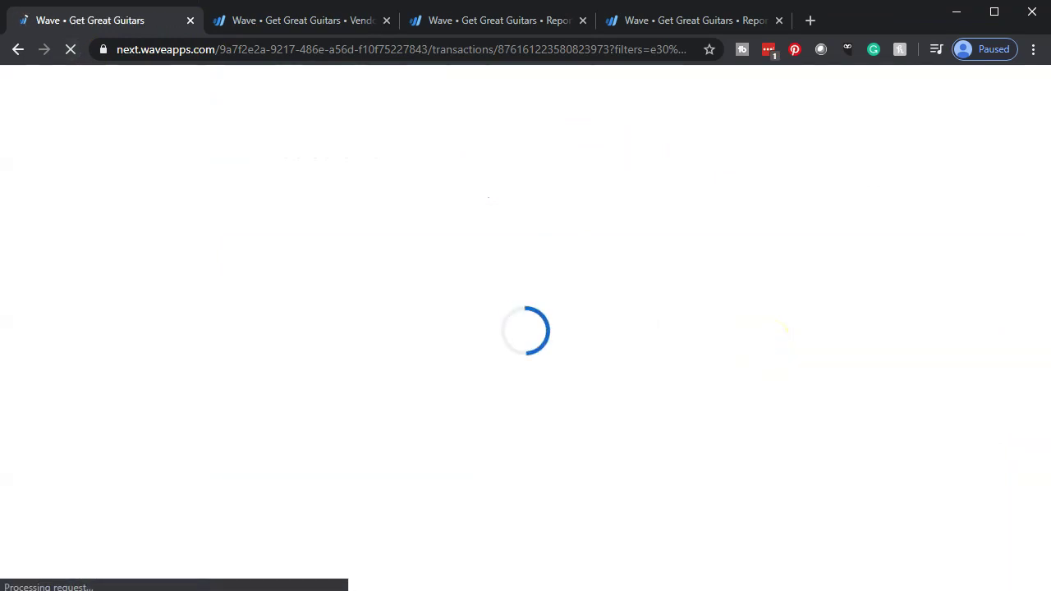
scroll(844, 368, down, 3)
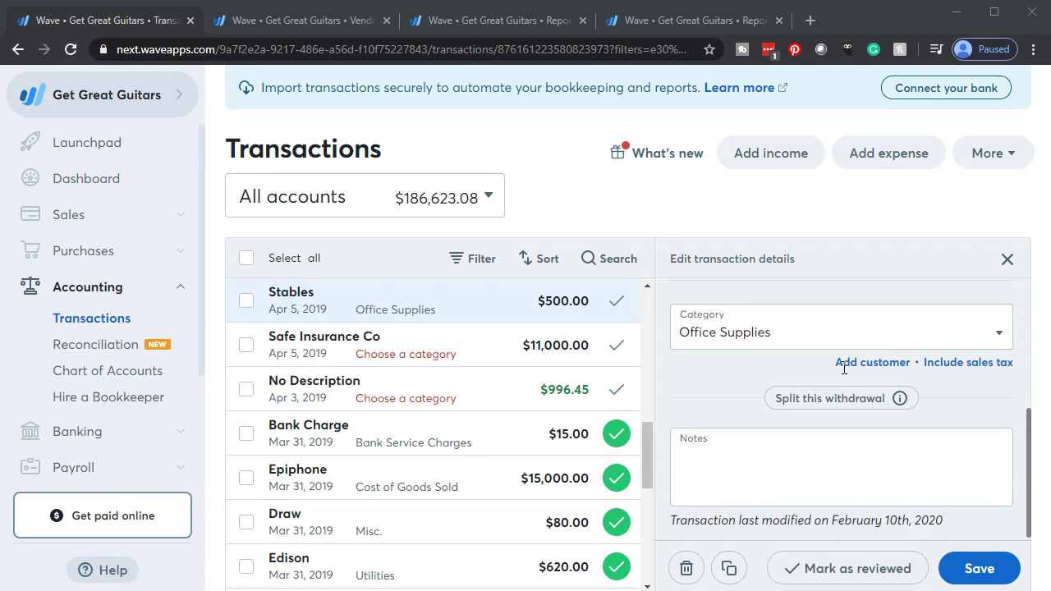
scroll(829, 383, up, 1)
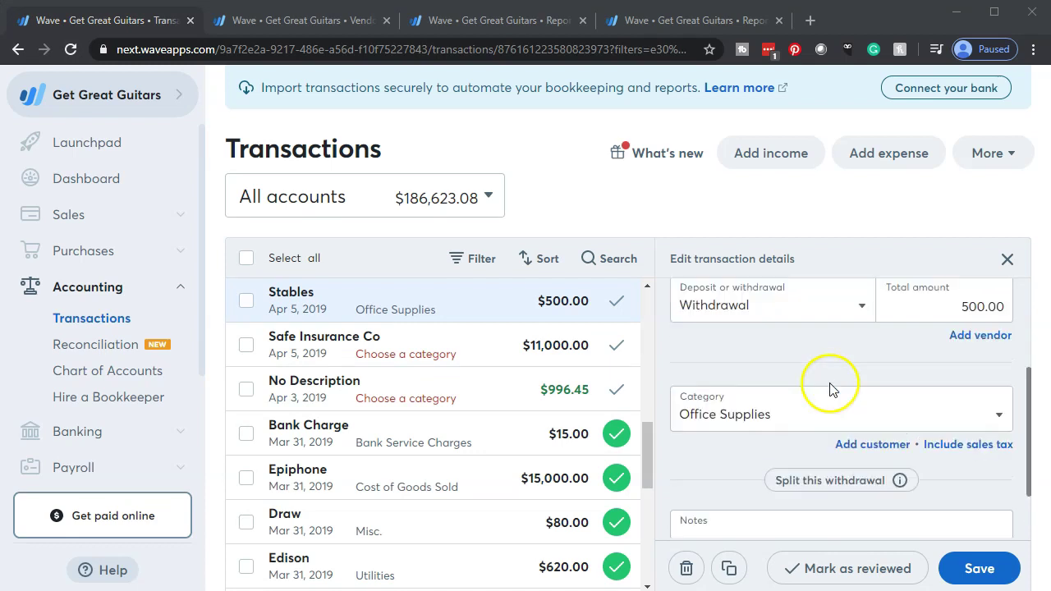
click(961, 339)
click(991, 367)
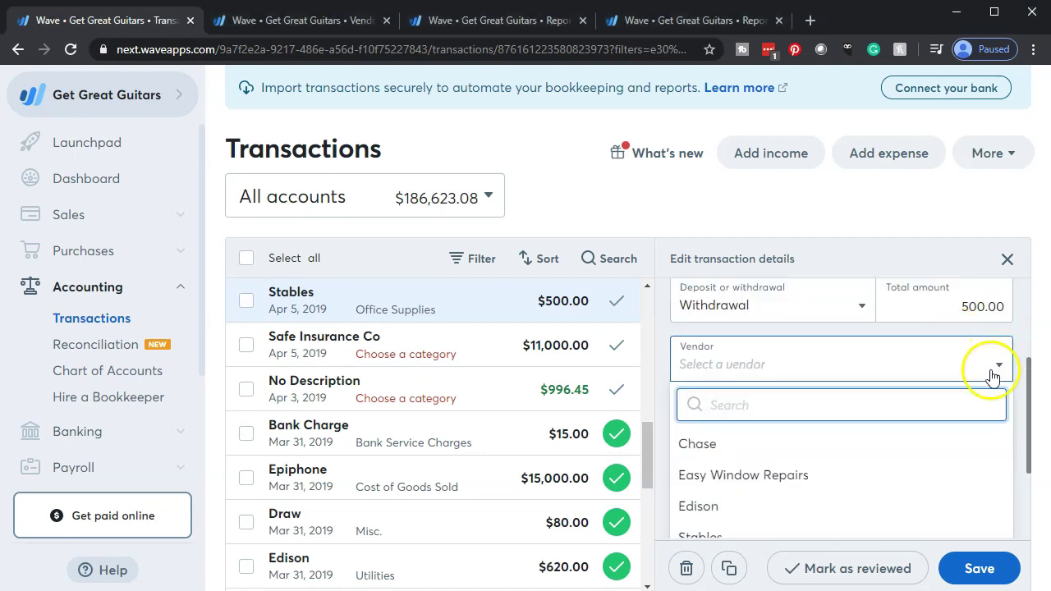
scroll(938, 451, down, 1)
click(743, 465)
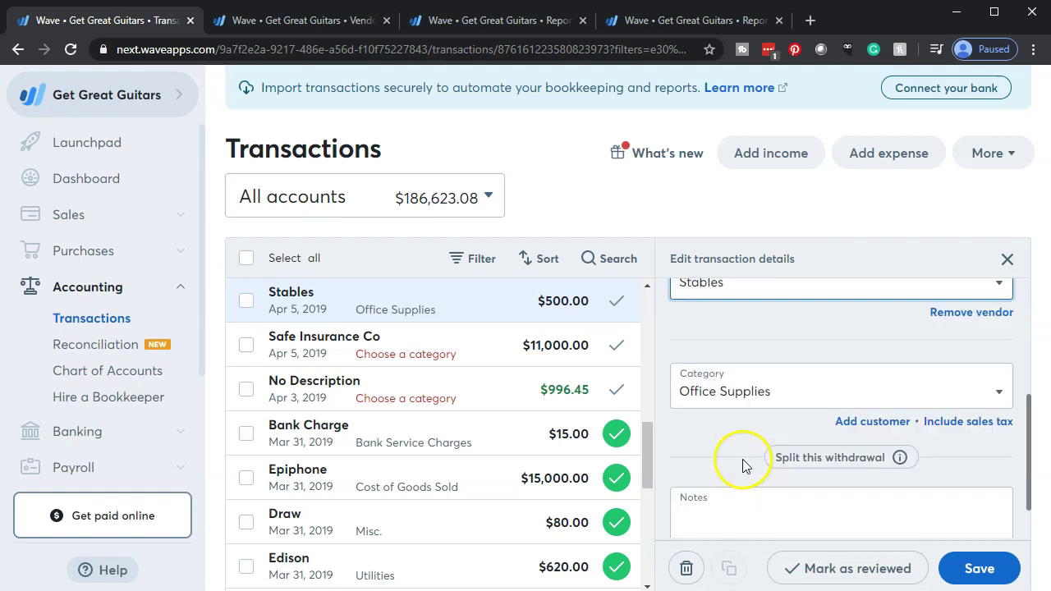
click(976, 569)
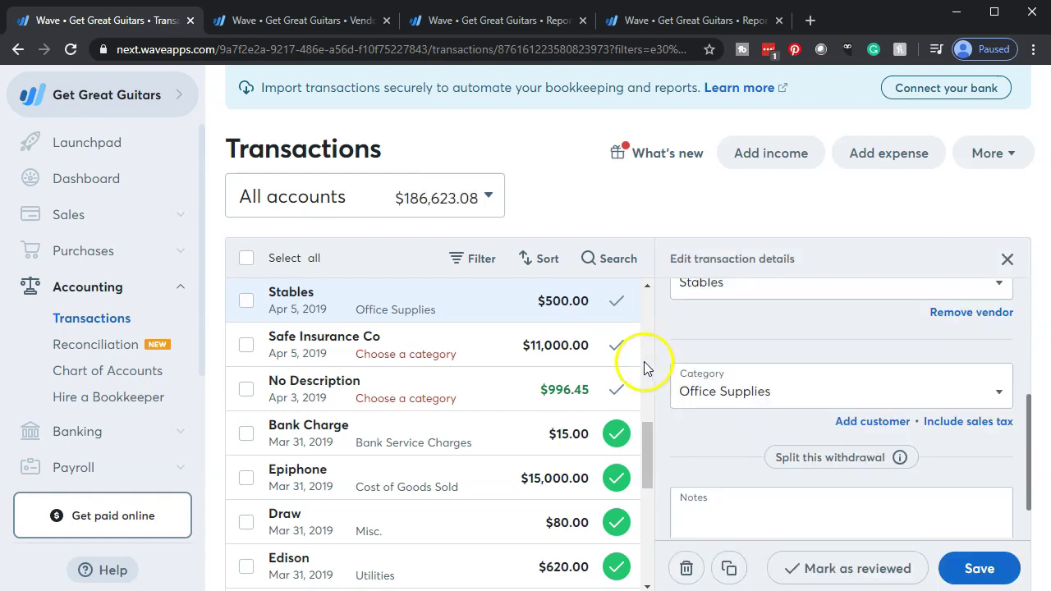
Mark the $500.00 Stables transaction as reviewed and look over the transaction list up to the newest entries
click(617, 302)
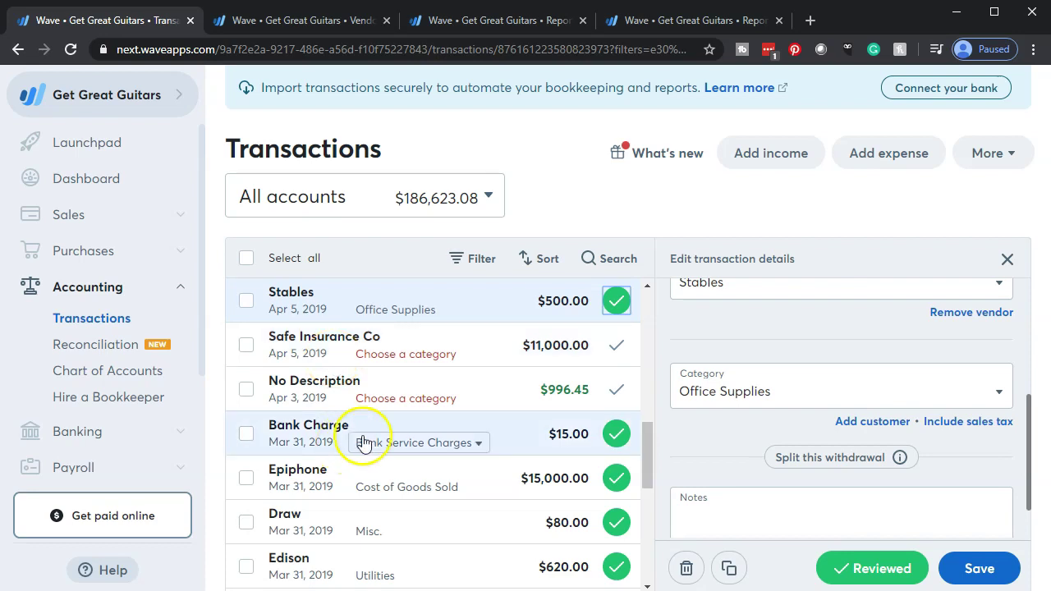
scroll(386, 433, down, 2)
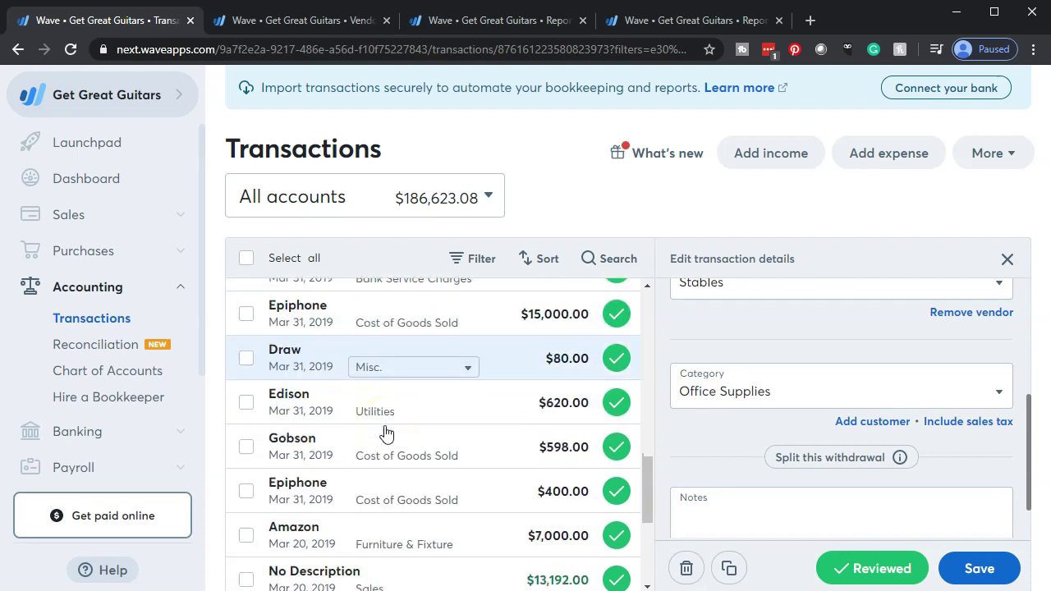
scroll(386, 432, up, 5)
scroll(386, 433, up, 3)
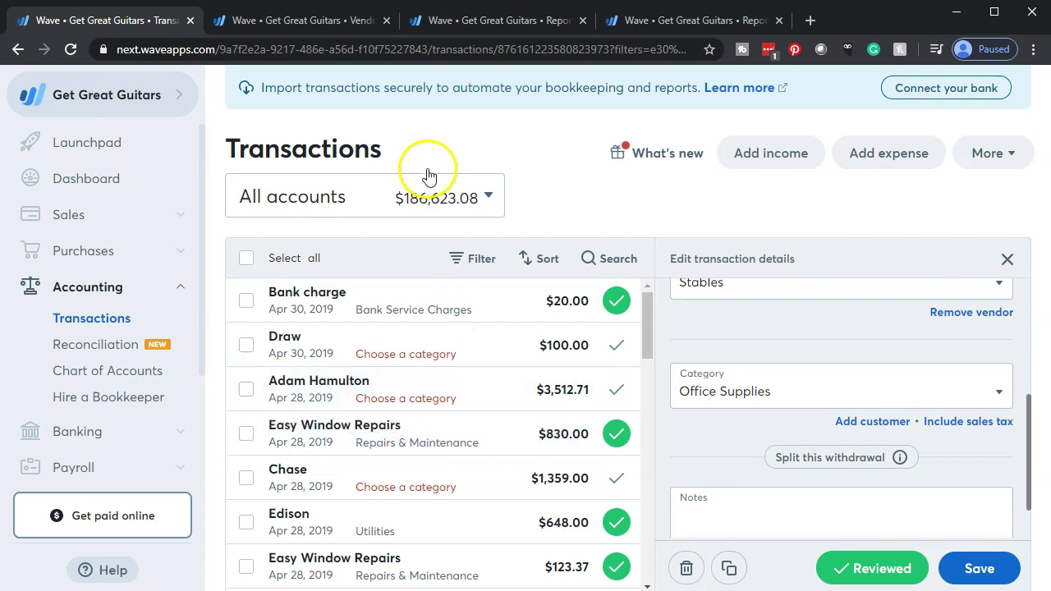
Close the Vendors page and view the assets on the balance sheet report
click(383, 30)
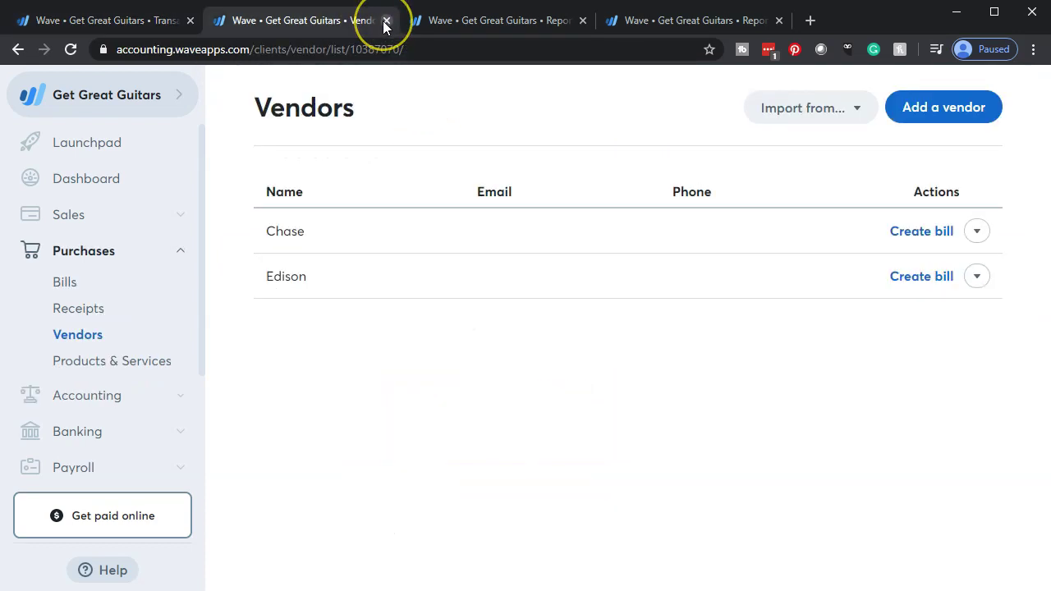
click(385, 20)
click(448, 23)
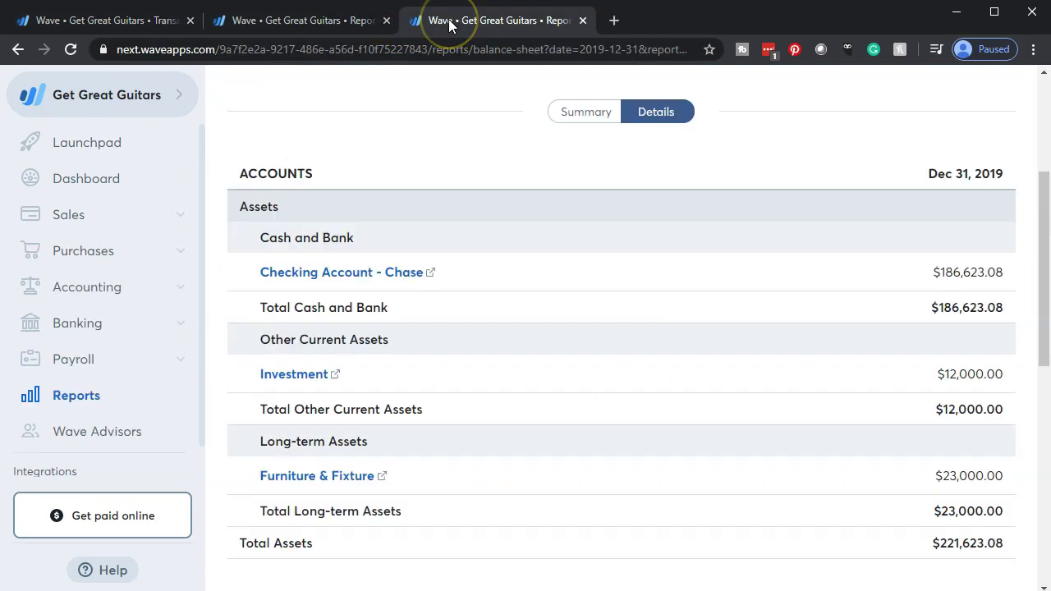
click(335, 234)
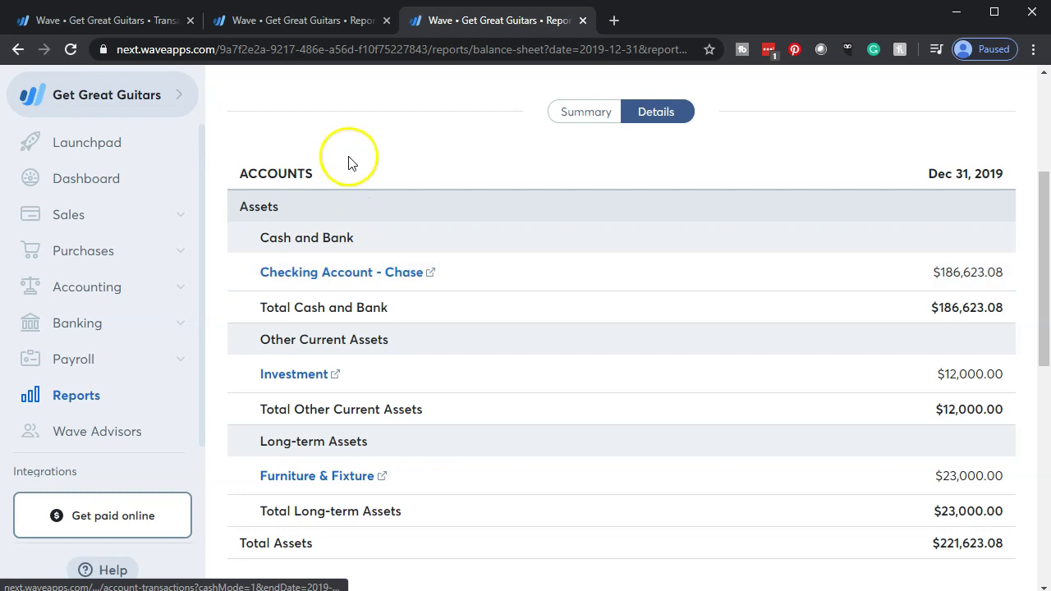
Update the 2019 Profit & Loss report and review its income, cost of goods sold and operating expenses
click(324, 18)
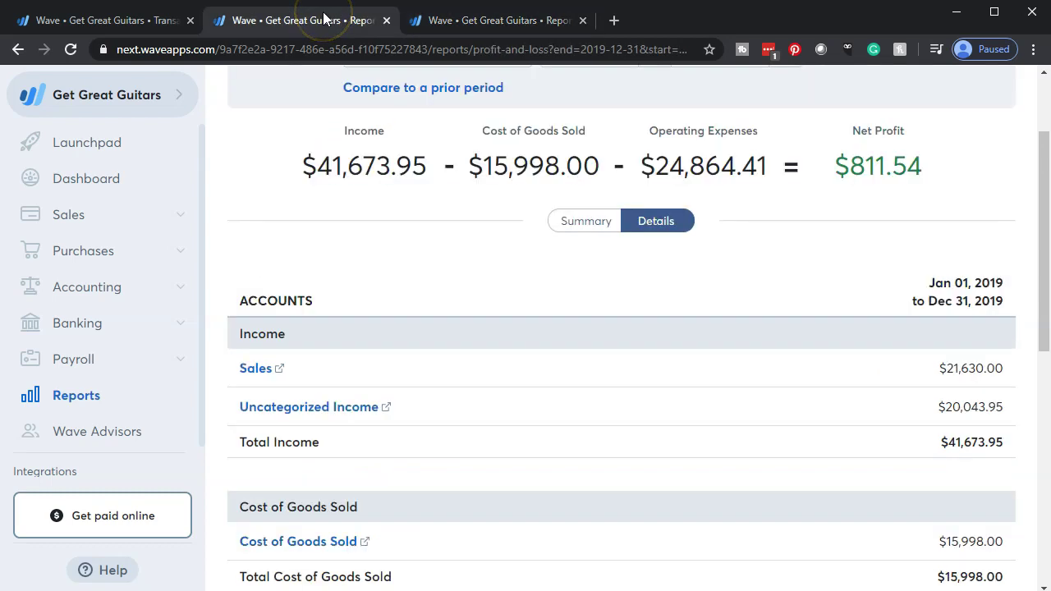
scroll(390, 195, up, 2)
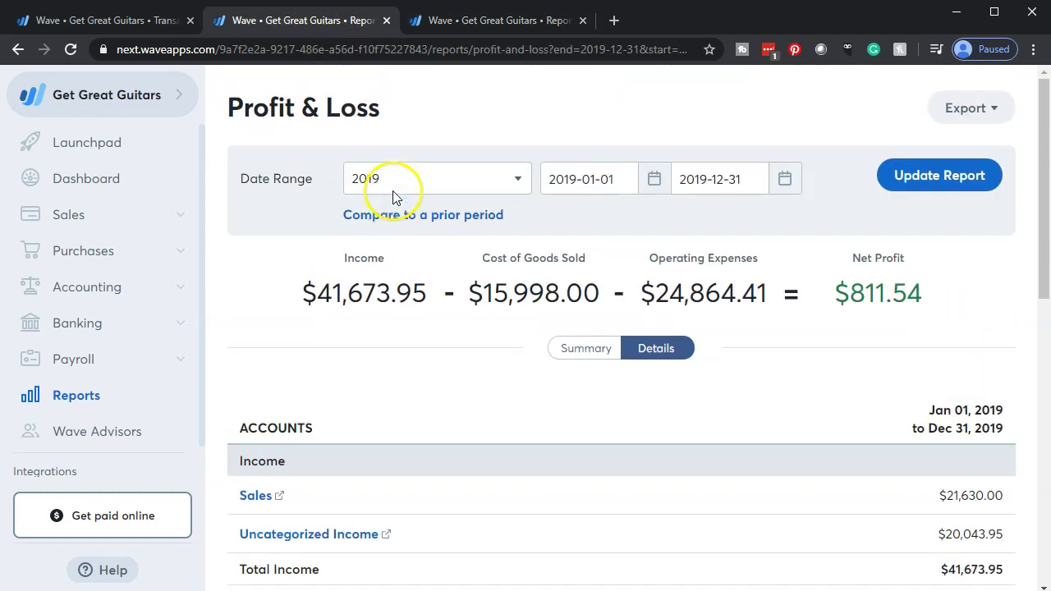
click(941, 177)
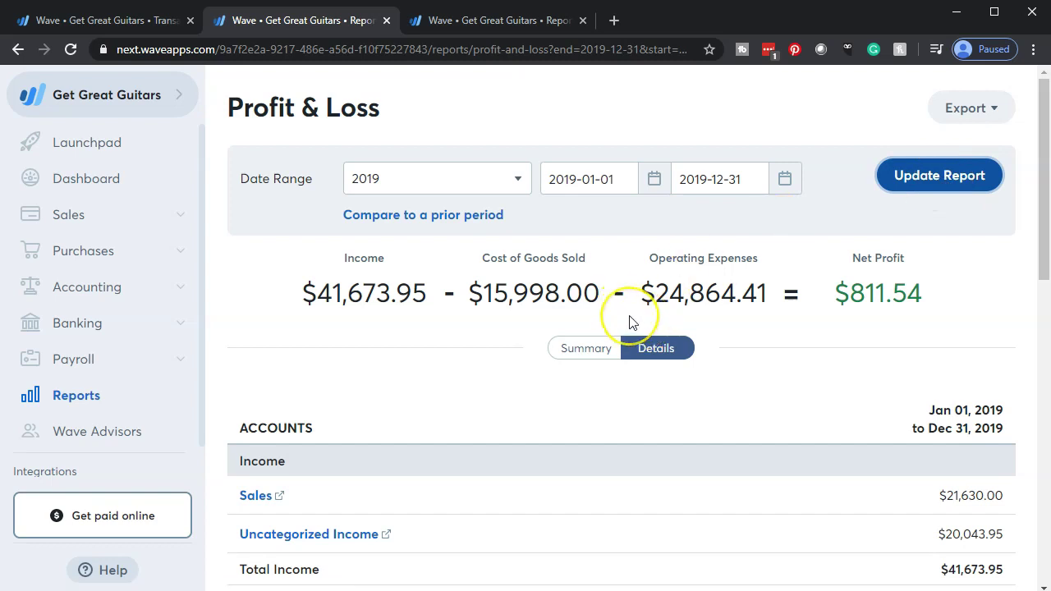
scroll(632, 322, down, 3)
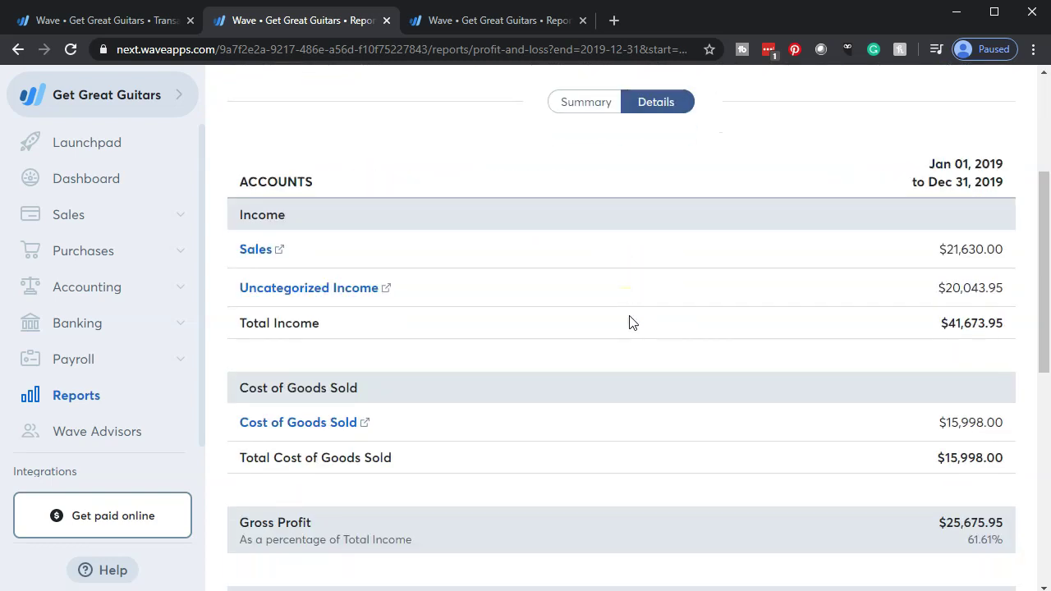
scroll(632, 323, down, 3)
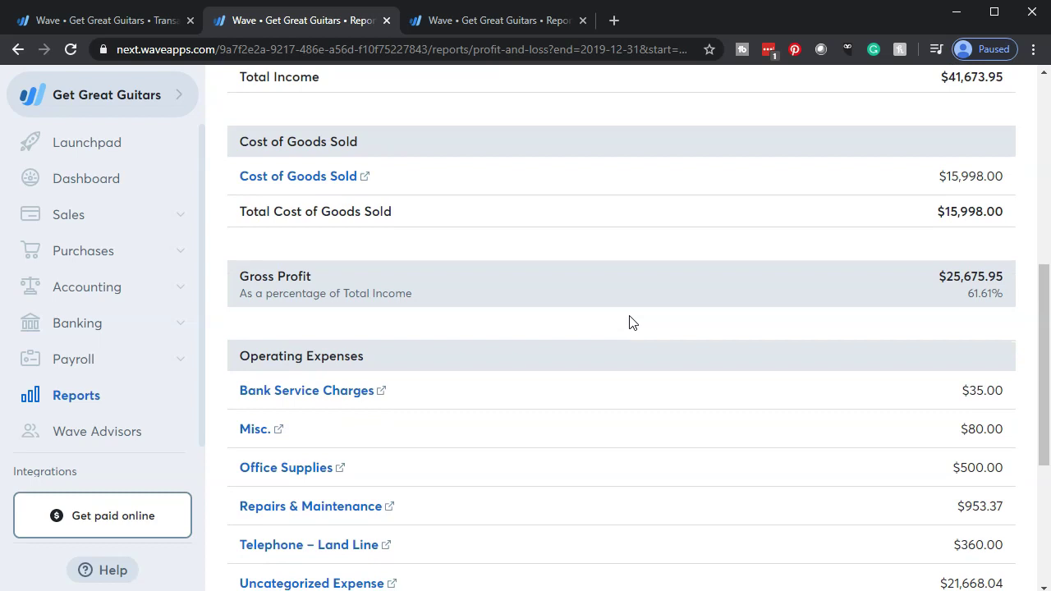
scroll(533, 460, down, 3)
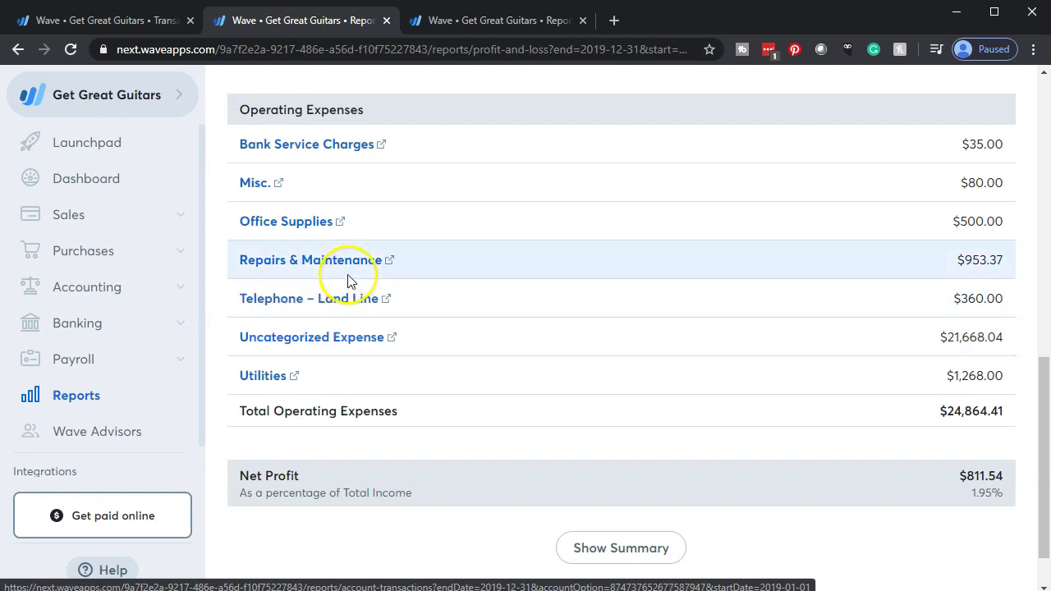
scroll(432, 374, up, 9)
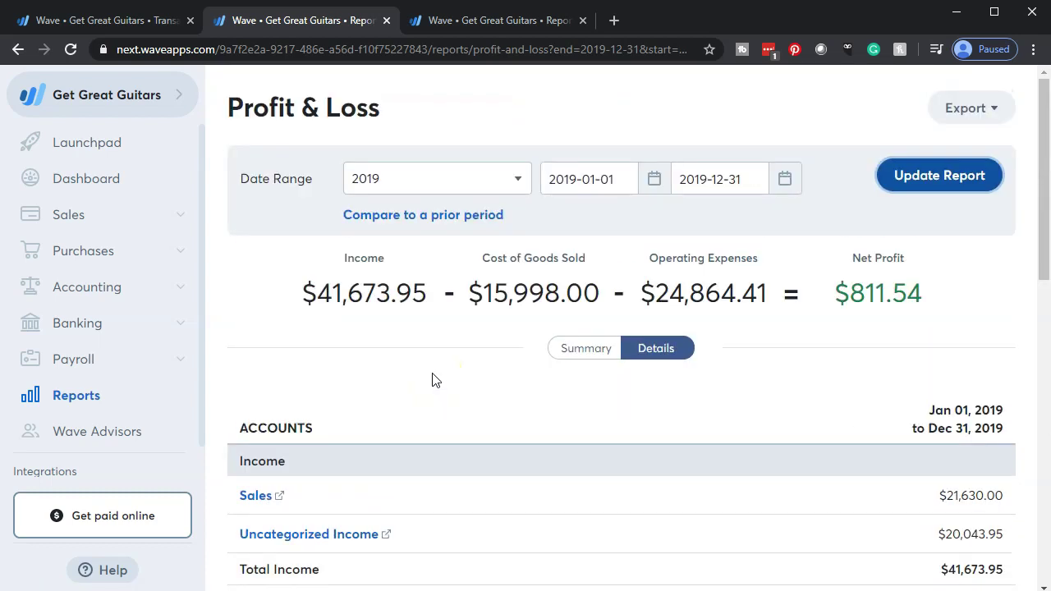
Set the Profit & Loss start date to 2019-04-01 and update the report
click(653, 181)
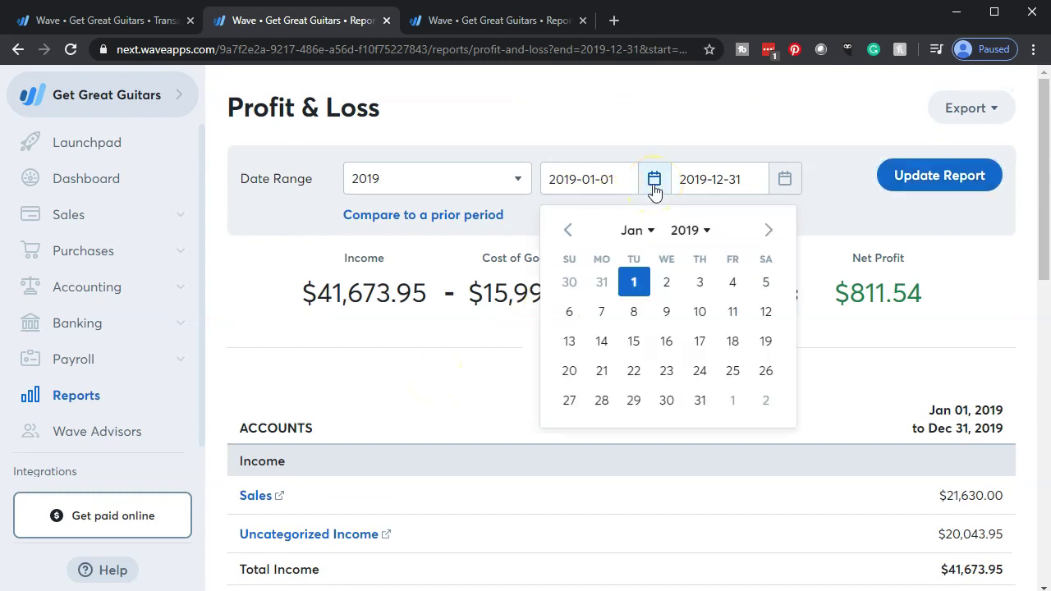
click(769, 232)
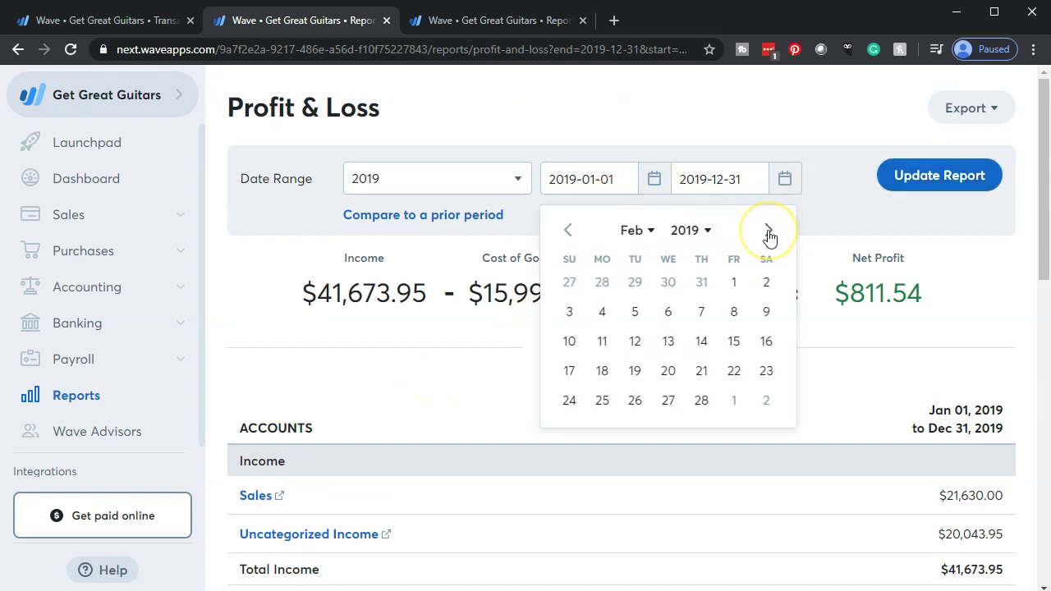
click(768, 232)
click(769, 231)
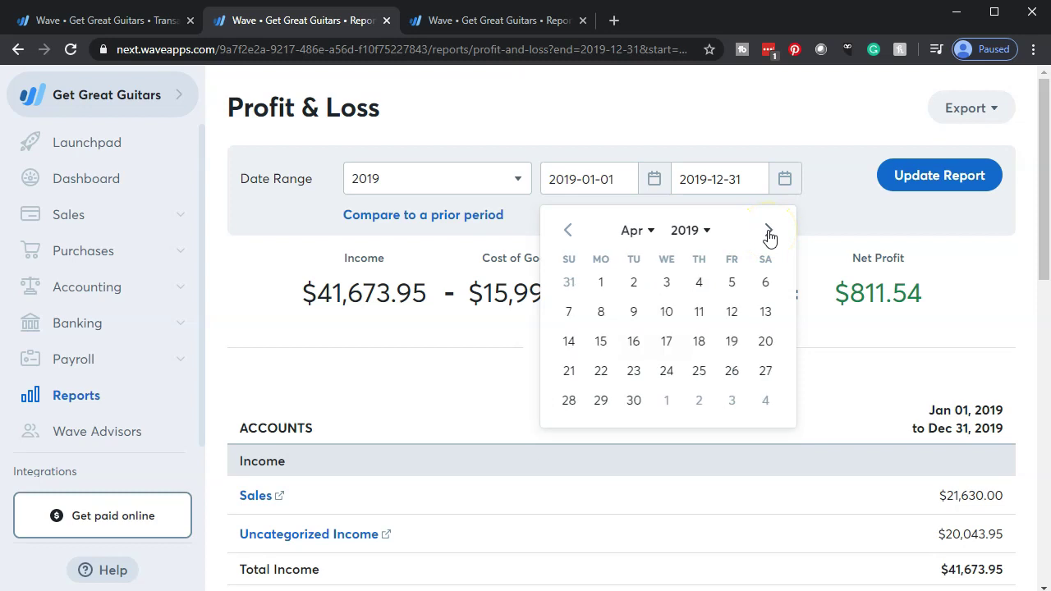
click(602, 284)
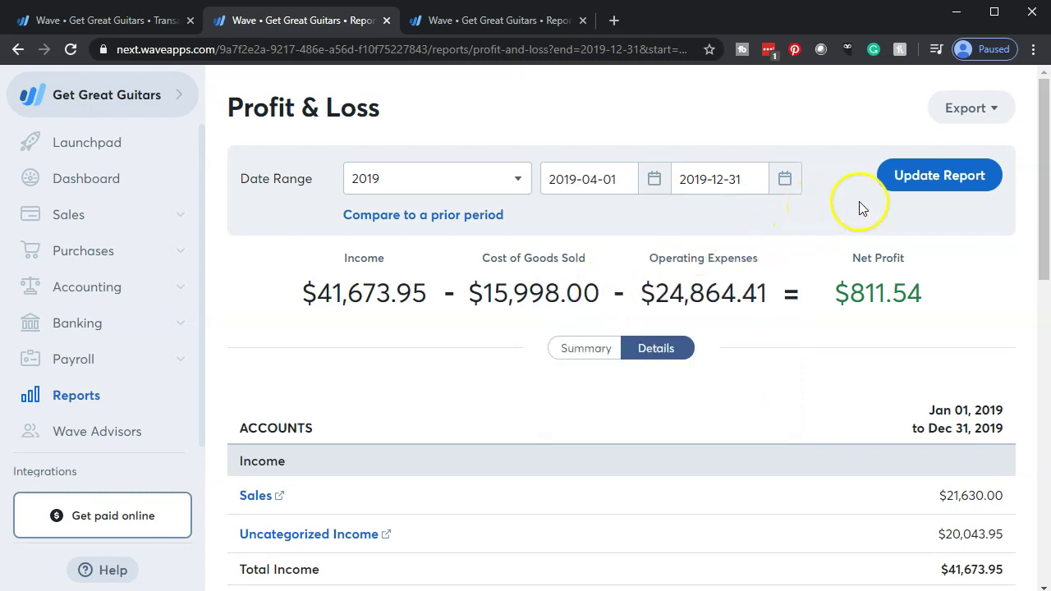
click(917, 192)
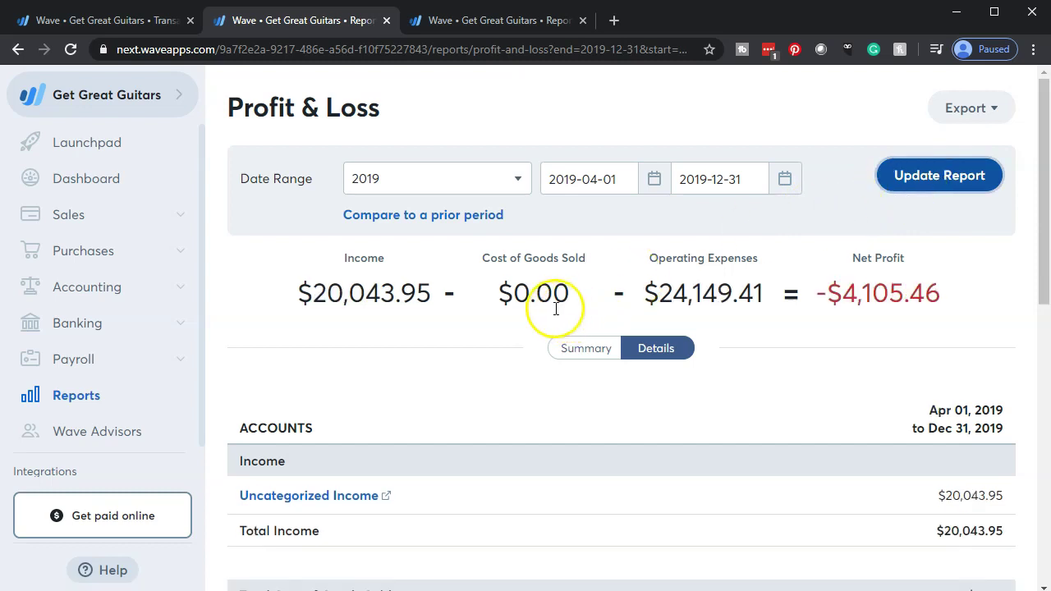
click(925, 182)
Review the operating expenses in the Profit & Loss report, view the Repairs & Maintenance account transactions and close that detail page
scroll(461, 346, down, 4)
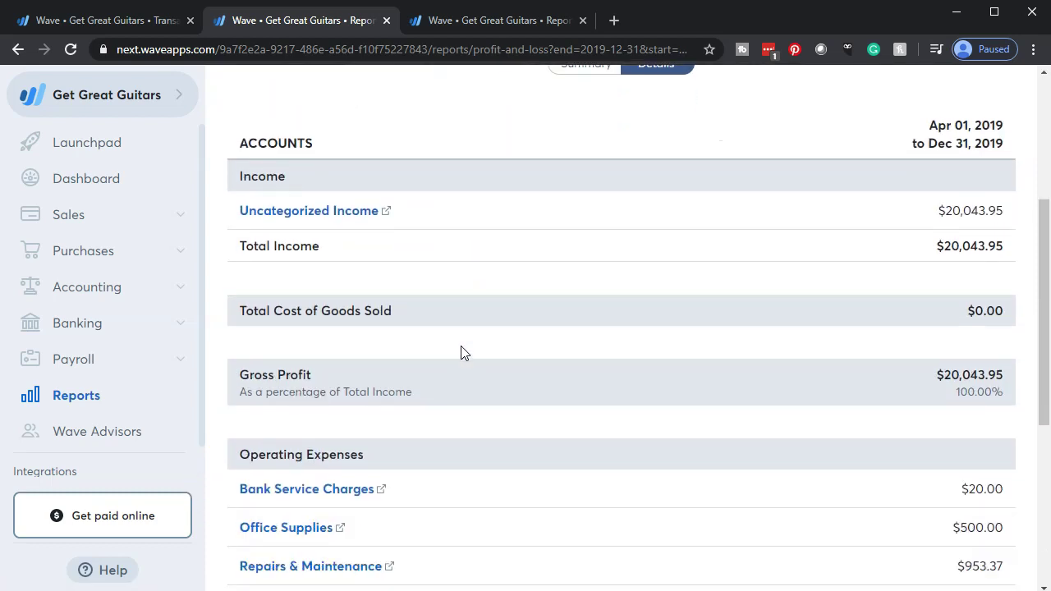
scroll(460, 352, down, 3)
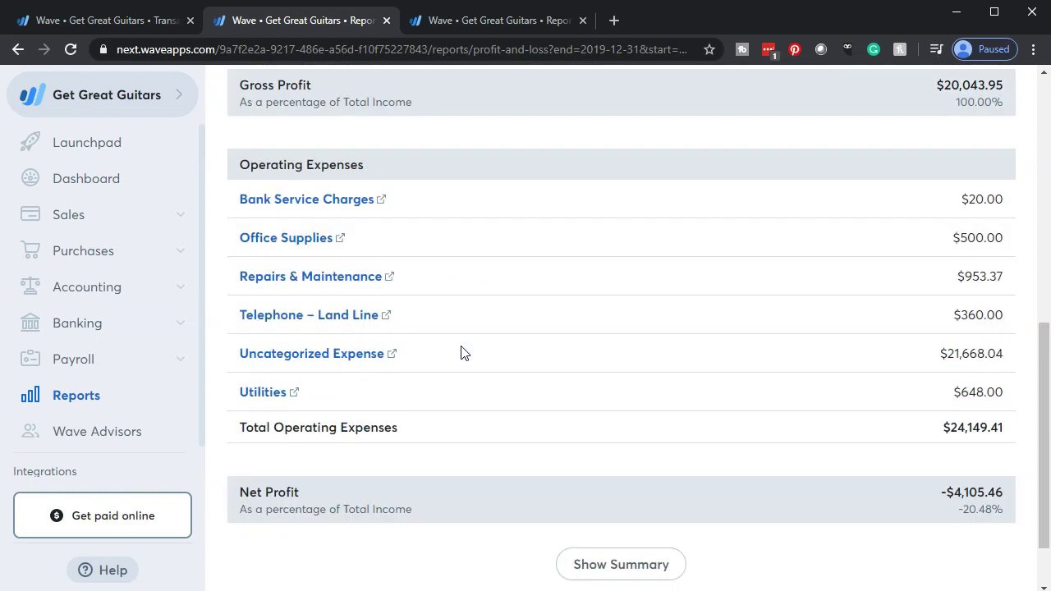
click(462, 342)
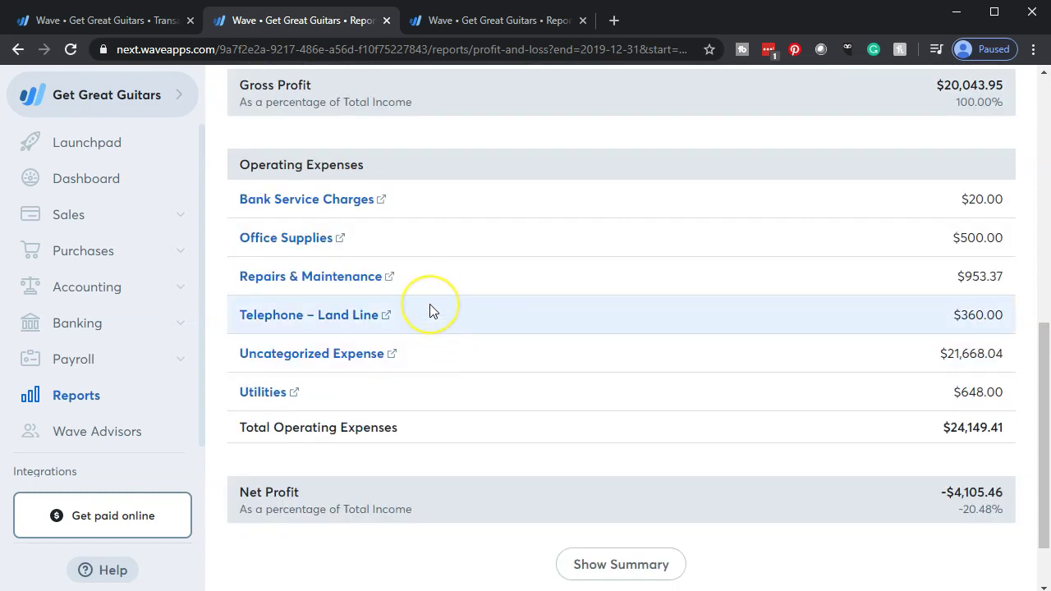
click(401, 363)
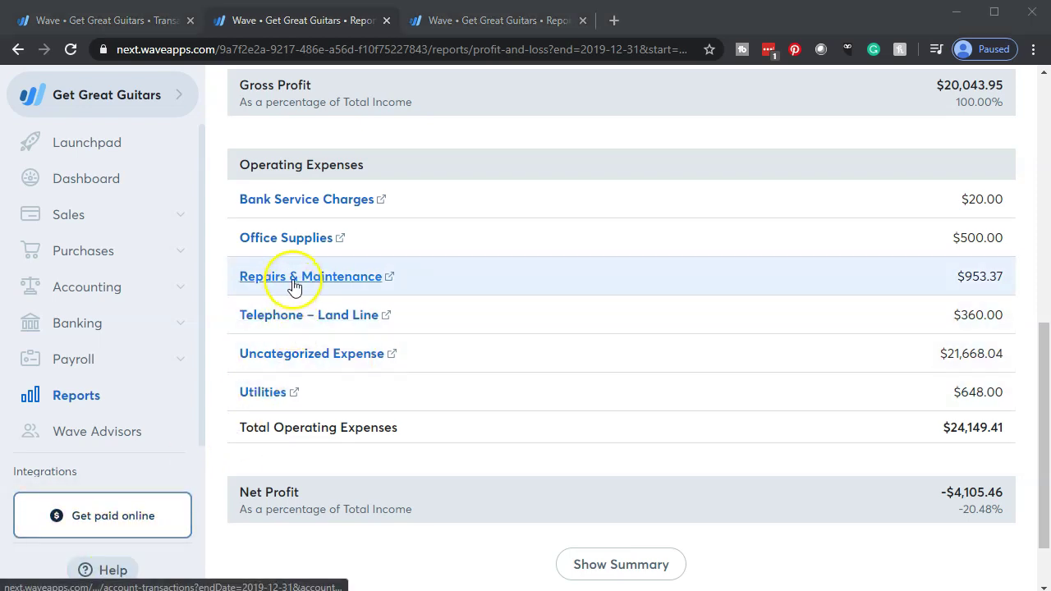
click(294, 281)
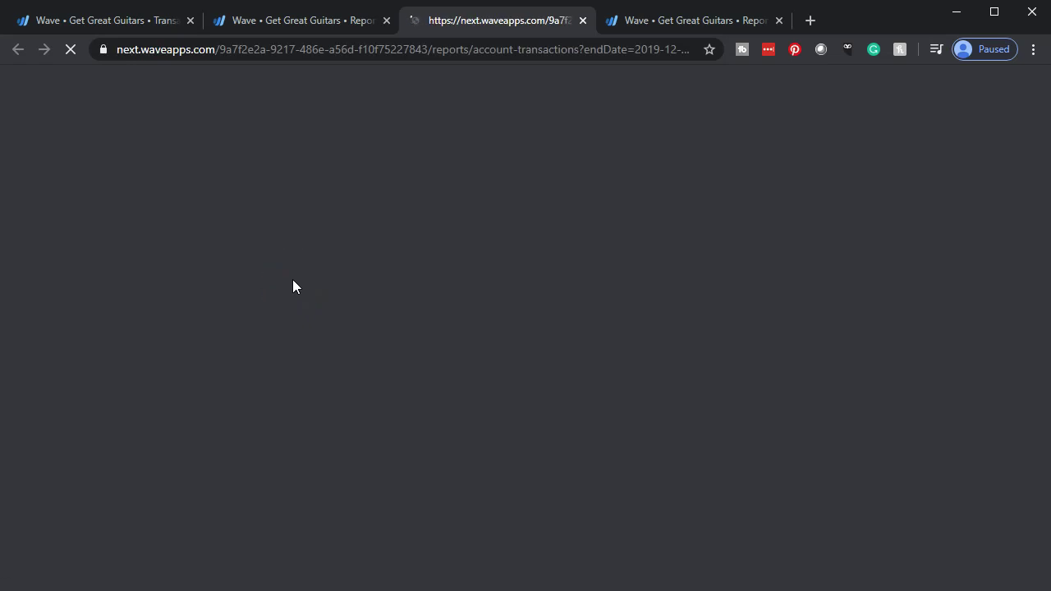
scroll(376, 432, down, 1)
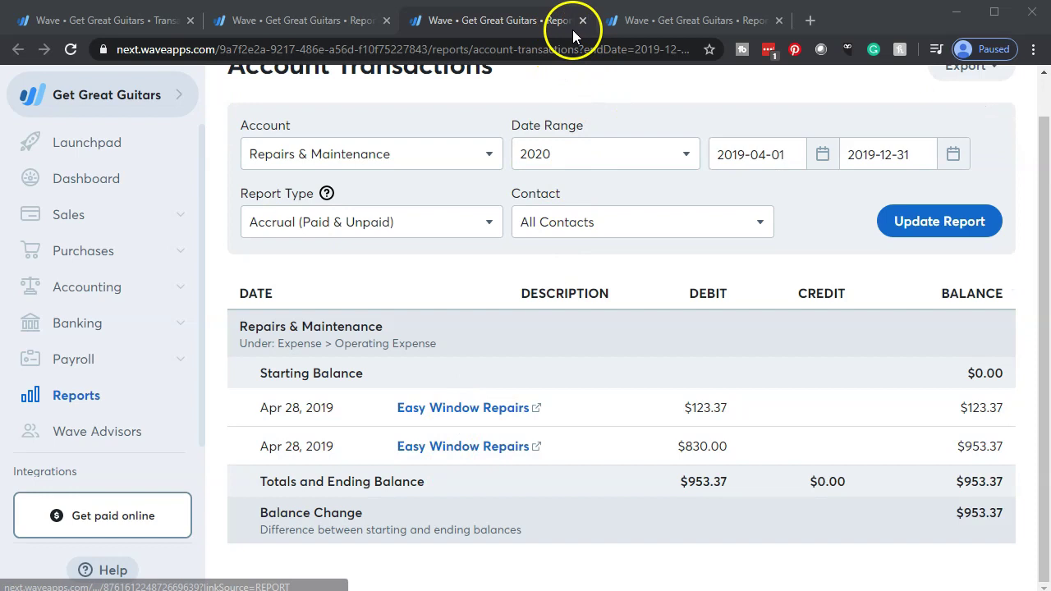
key(ctrl+w)
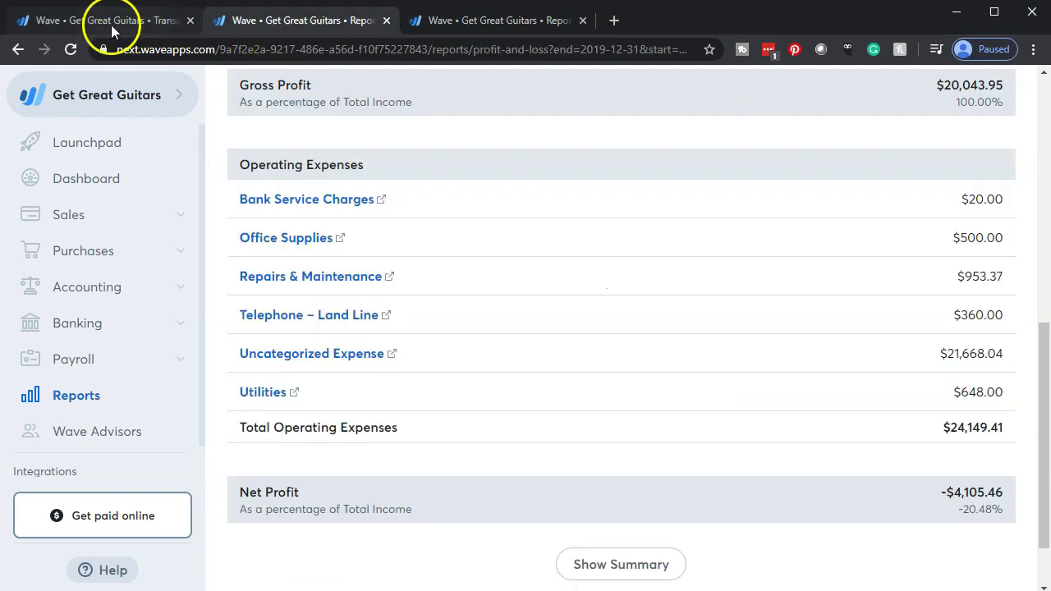
Leave the transactions list and open the Purchases by Vendor report from the vendor section of the available reports
click(109, 22)
scroll(125, 271, down, 3)
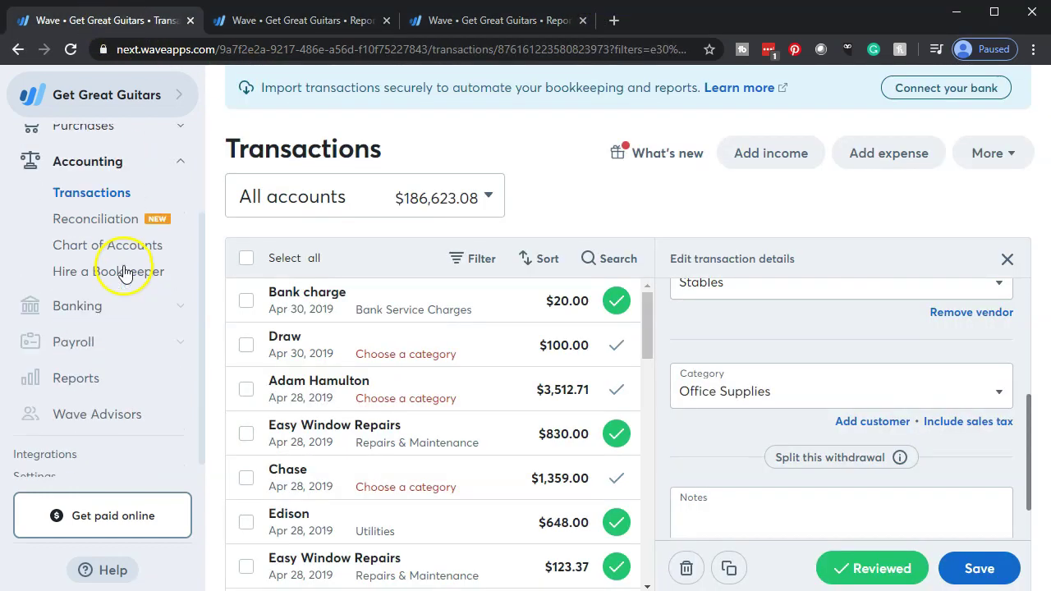
click(78, 372)
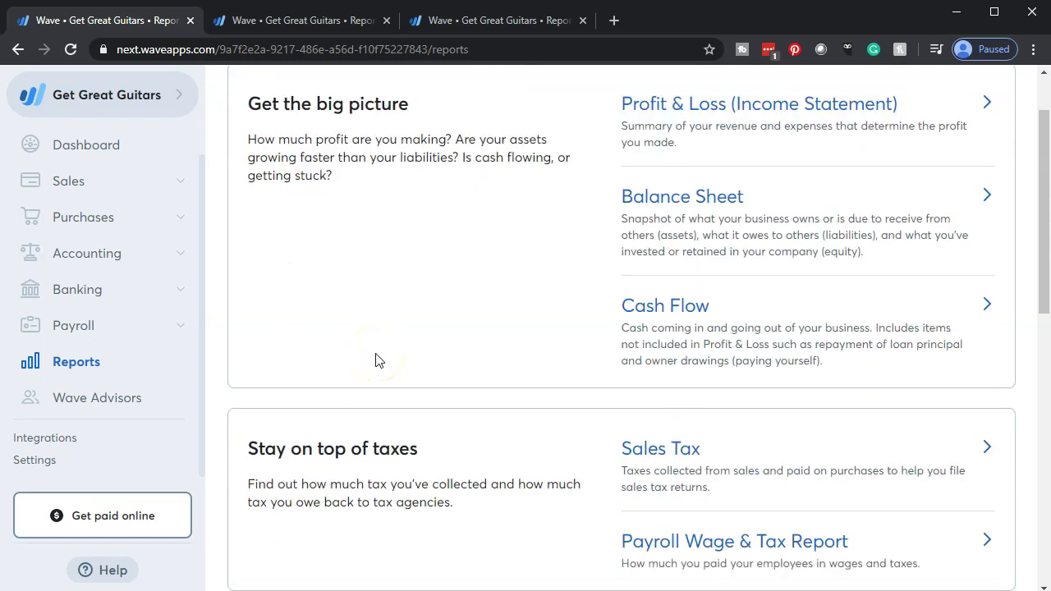
scroll(375, 360, down, 2)
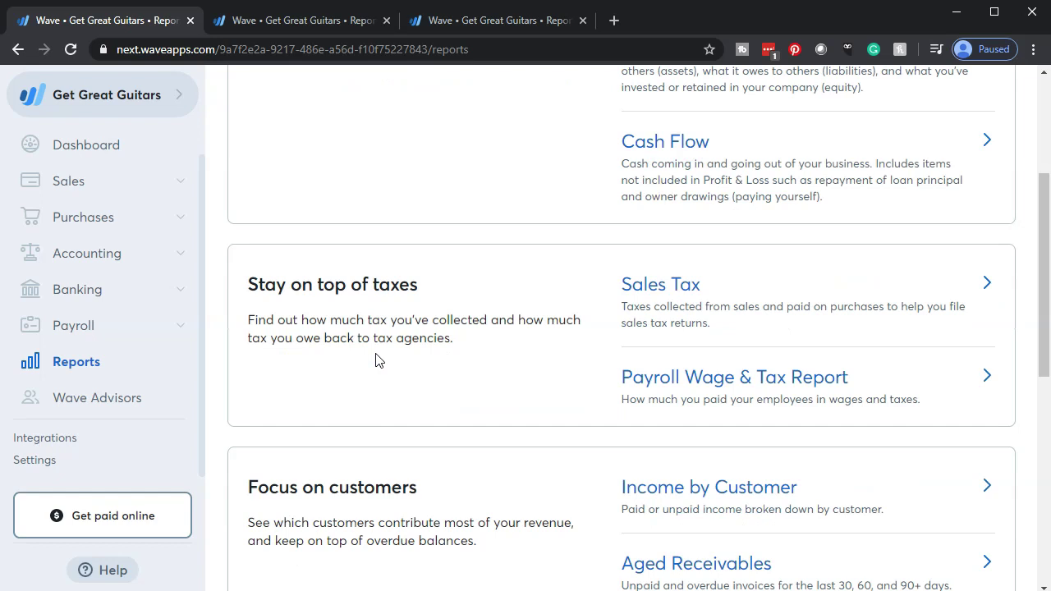
scroll(378, 360, down, 1)
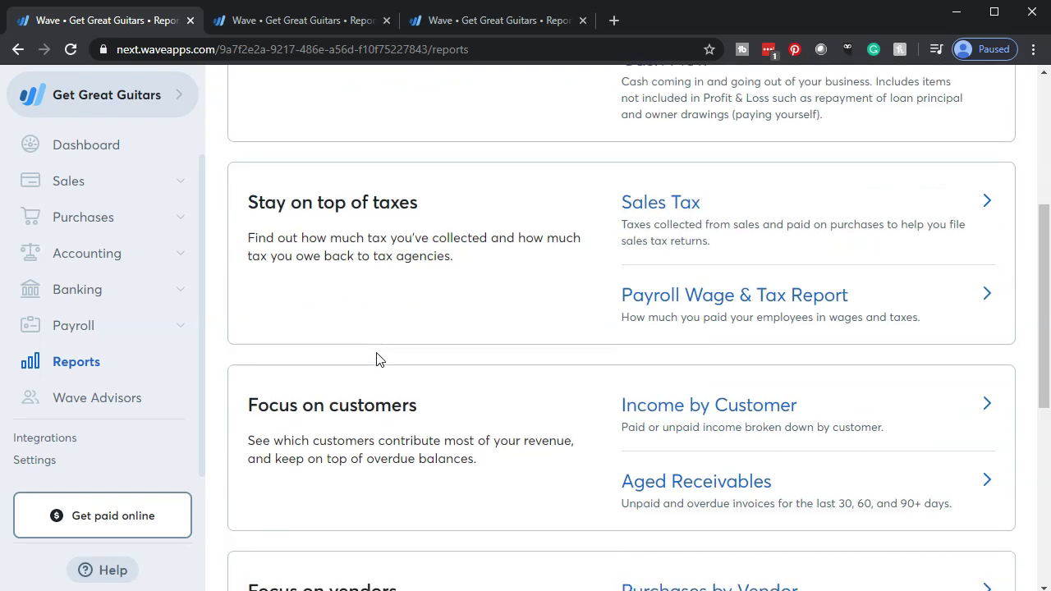
scroll(378, 359, down, 1)
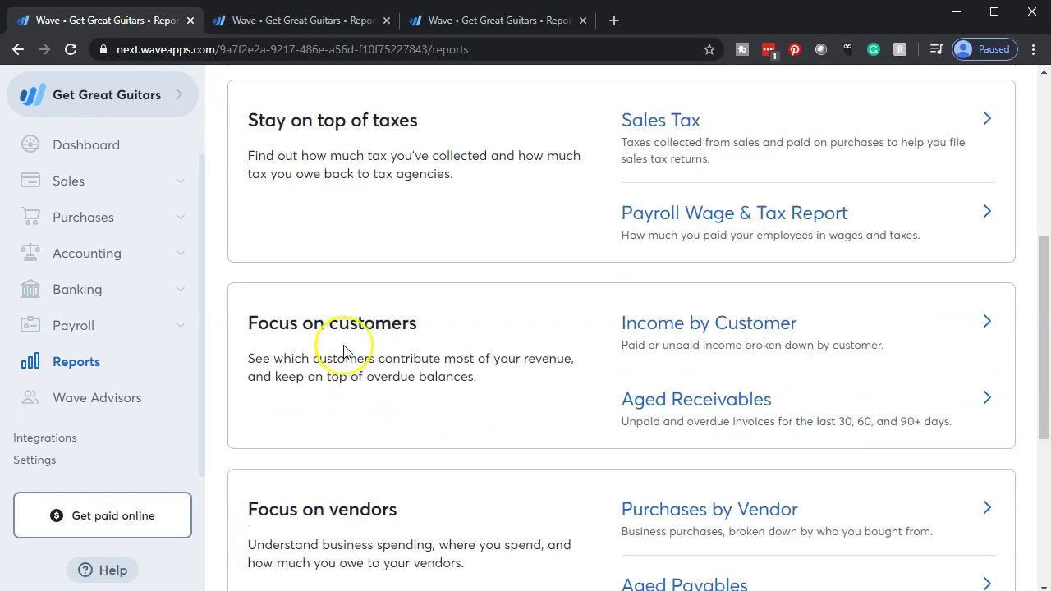
scroll(345, 352, down, 2)
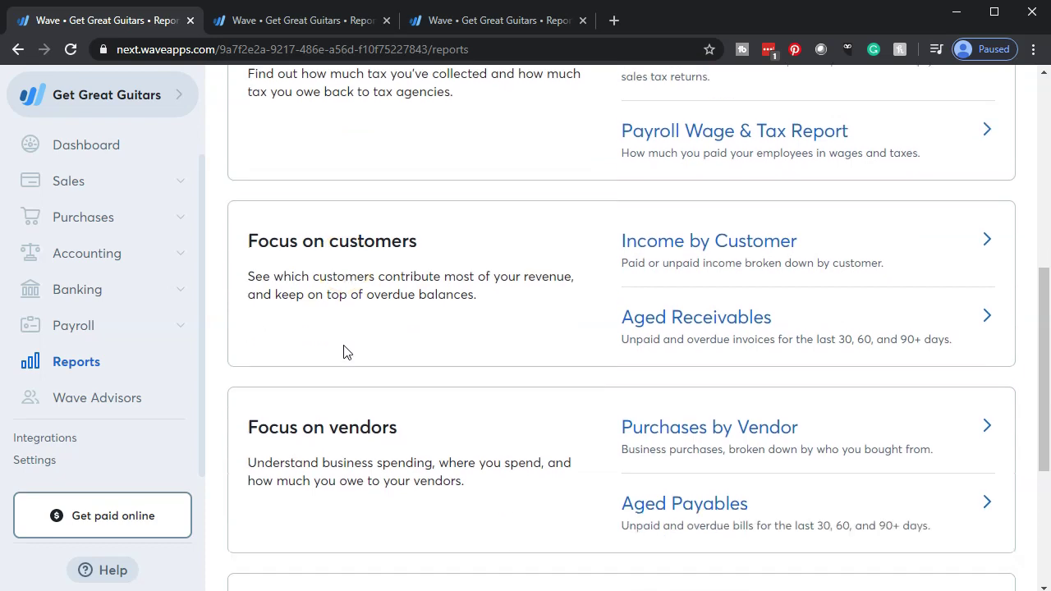
scroll(344, 346, down, 1)
scroll(345, 346, down, 1)
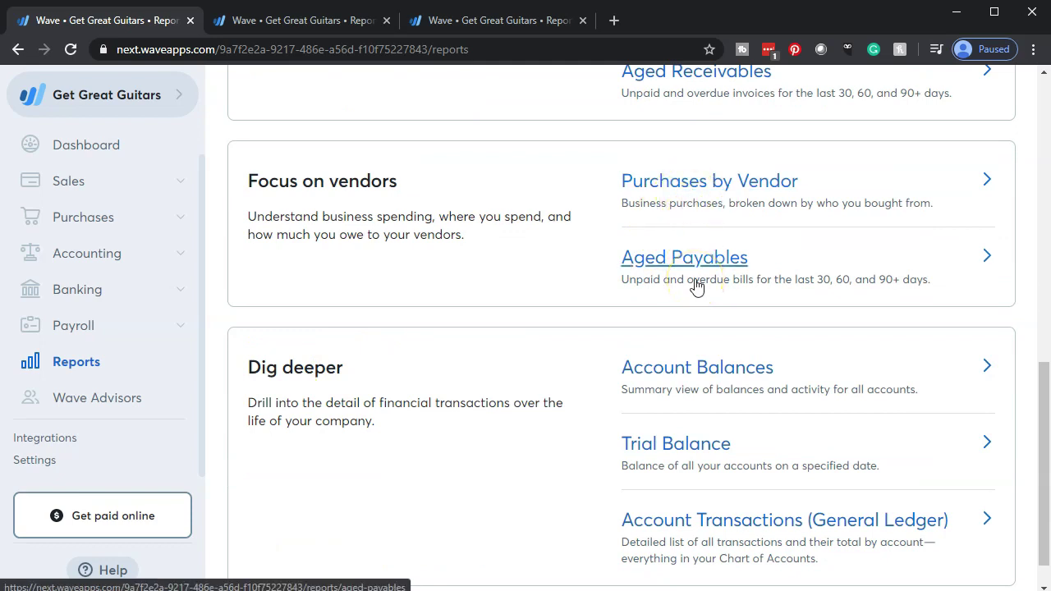
click(711, 177)
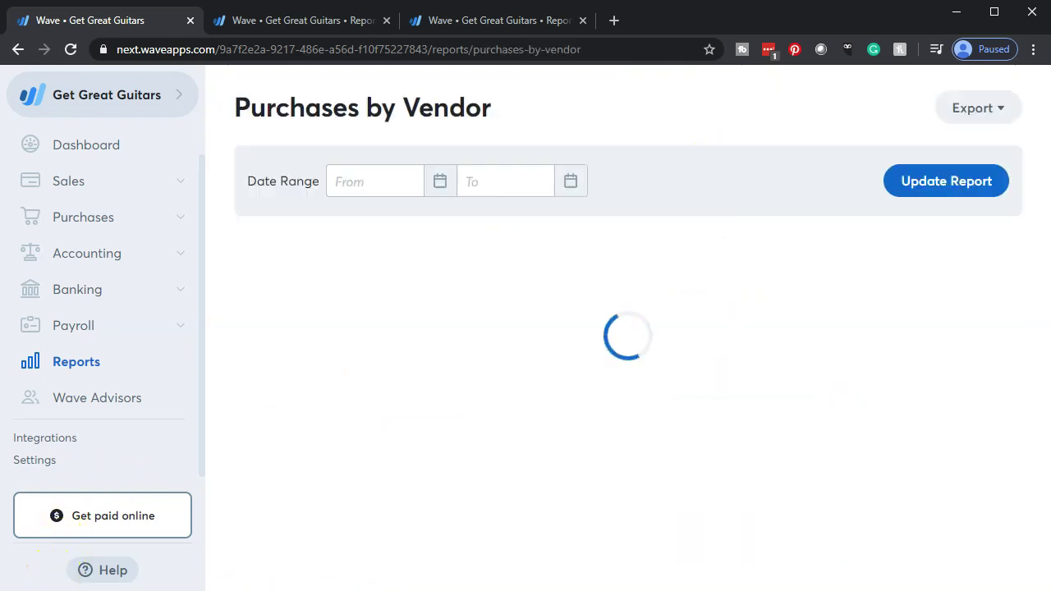
Update the Purchases by Vendor report for 2019-01-01 to 2020-02-10 and review the purchases listed for each vendor
click(434, 182)
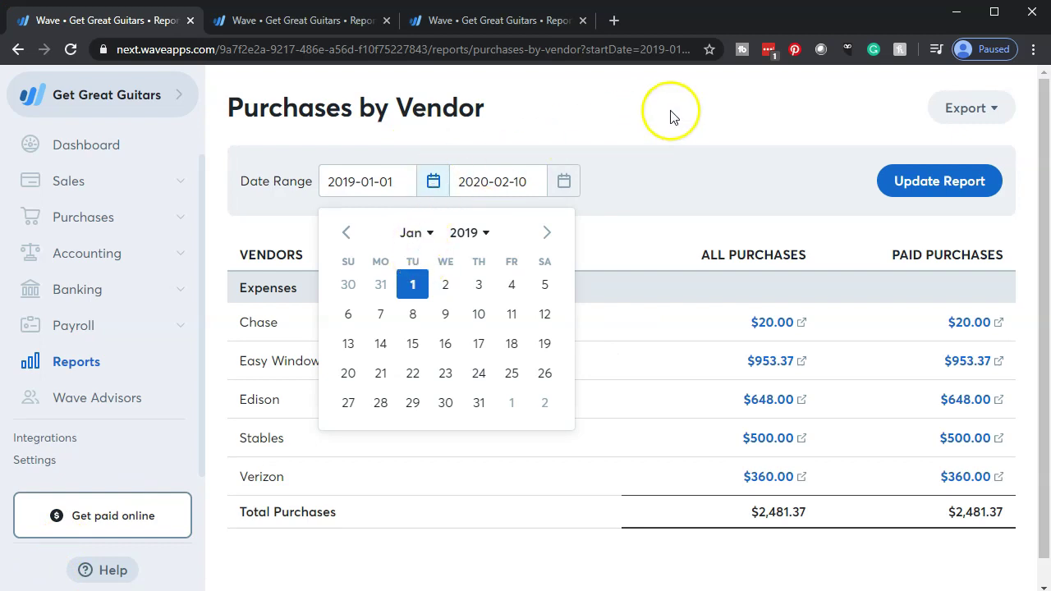
click(626, 172)
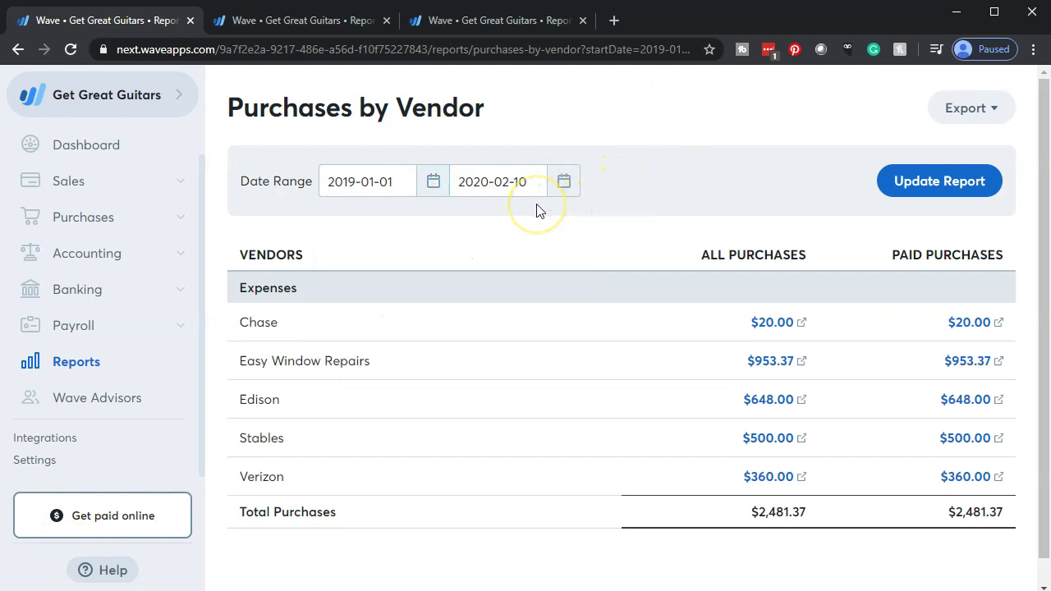
click(912, 186)
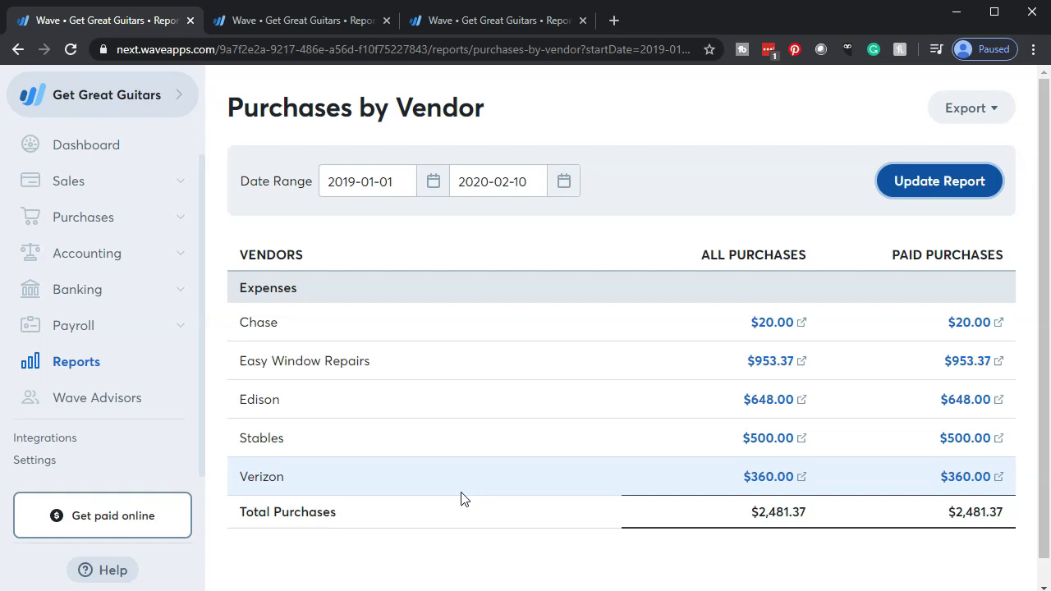
click(473, 446)
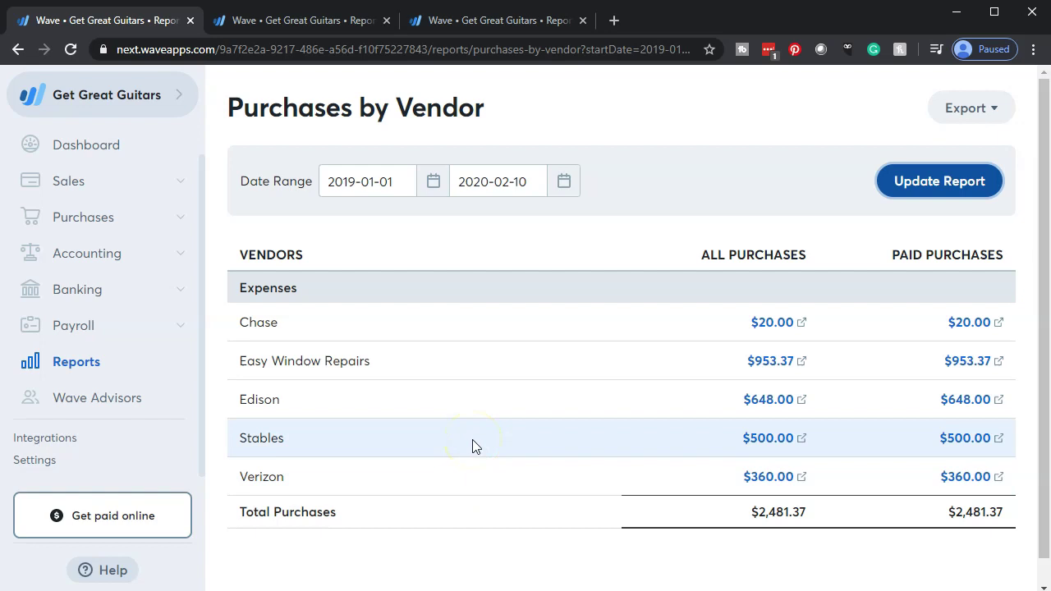